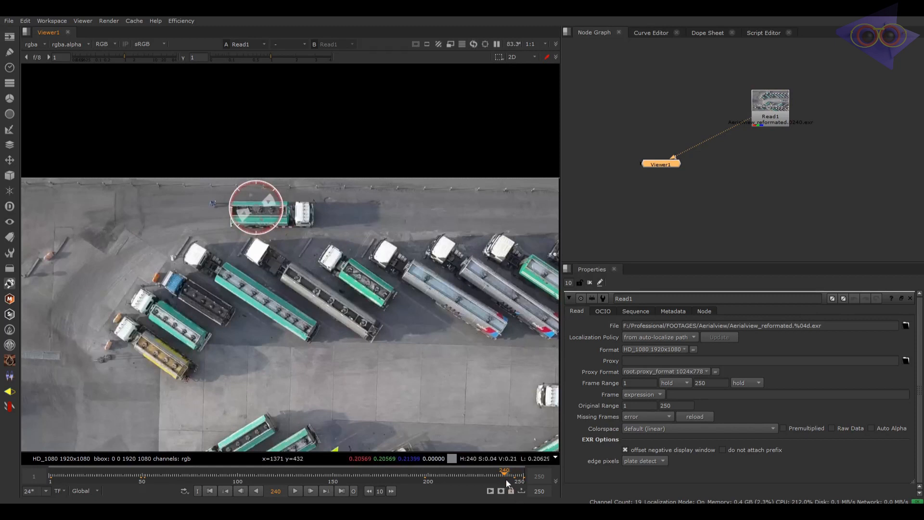
# Scrub back to frame 173, fit the image in the viewer, and add a Mocha Pro node below Read1.
pyautogui.moveTo(505, 476); pyautogui.dragTo(376, 475)
pyautogui.press('f')
pyautogui.click(782, 127)
pyautogui.click(778, 117)
pyautogui.press('Tab')
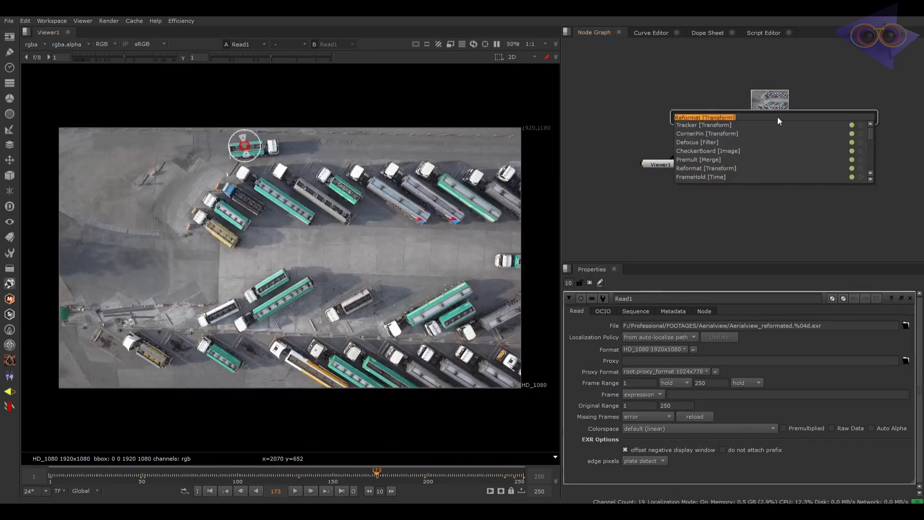
pyautogui.write('mocha')
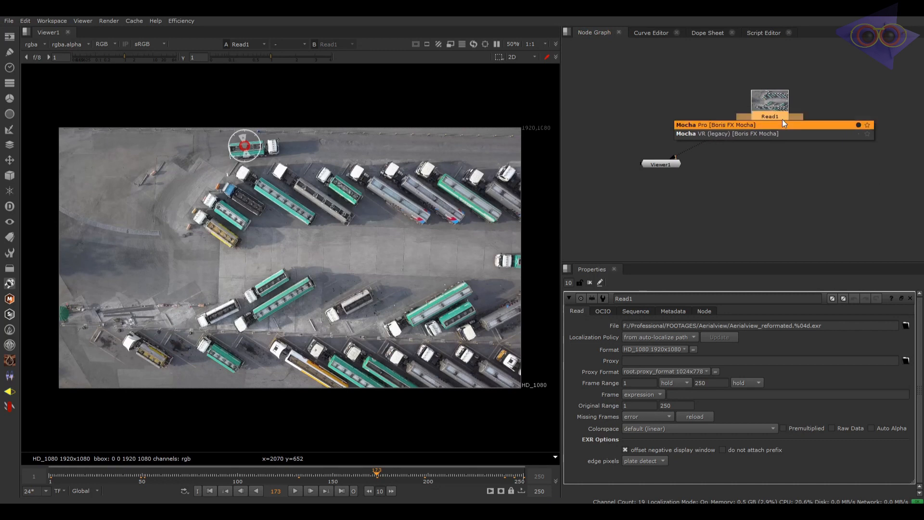
pyautogui.press('Return')
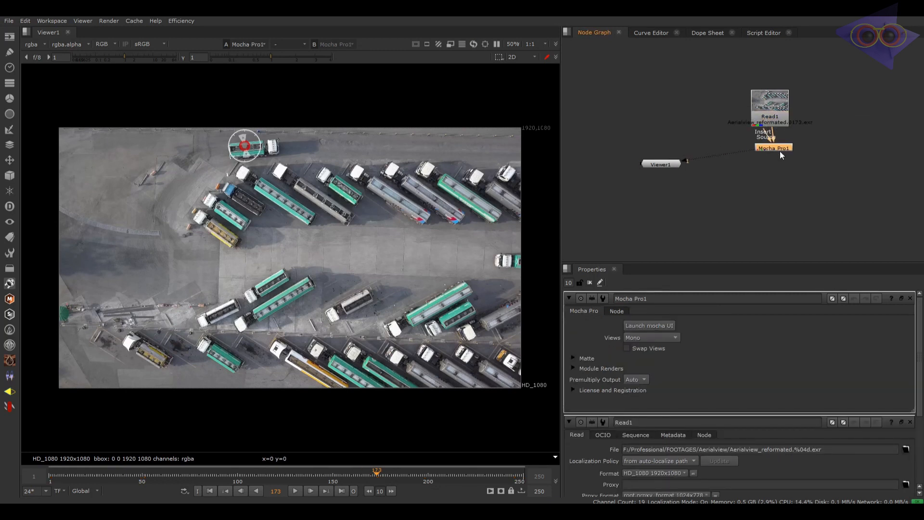
# Connect the Mocha Pro node's Source input to Read1 and move Read1 slightly up in the node graph.
pyautogui.scroll(5, 773, 126)
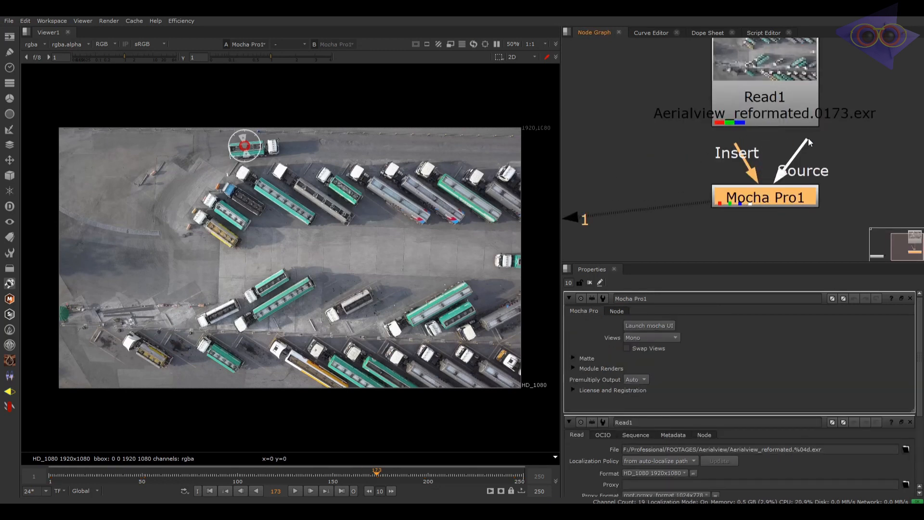
pyautogui.scroll(-3, 762, 126)
pyautogui.click(762, 97)
pyautogui.moveTo(763, 97); pyautogui.dragTo(763, 86)
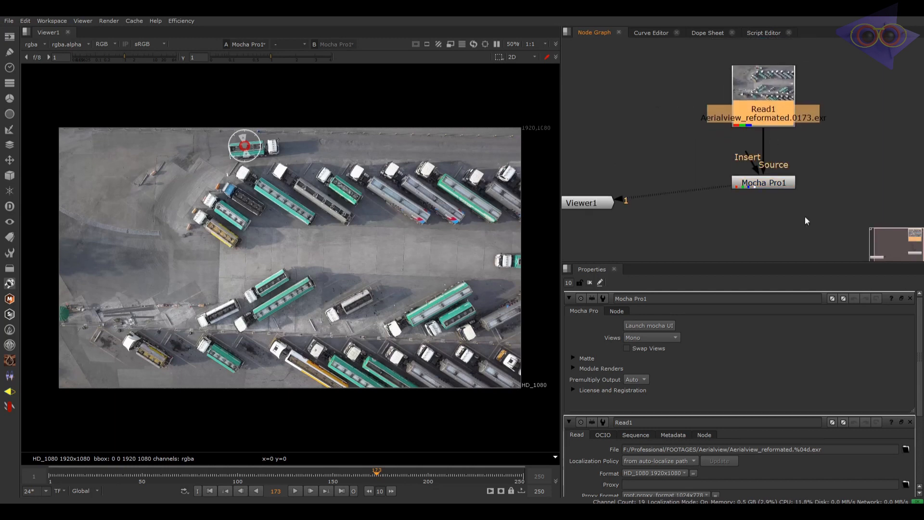
# Launch the Mocha Pro interface, postponing the software update, and move the playhead to frame 1.
pyautogui.click(775, 183)
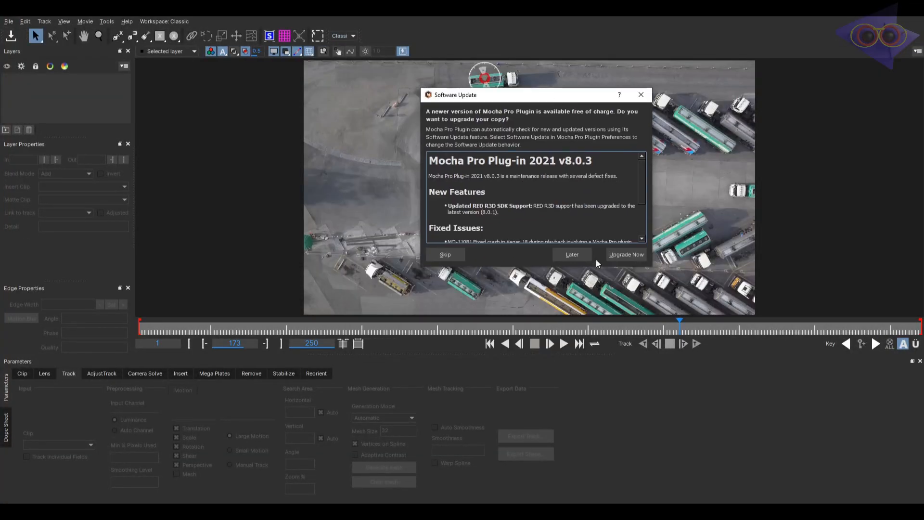
pyautogui.click(573, 254)
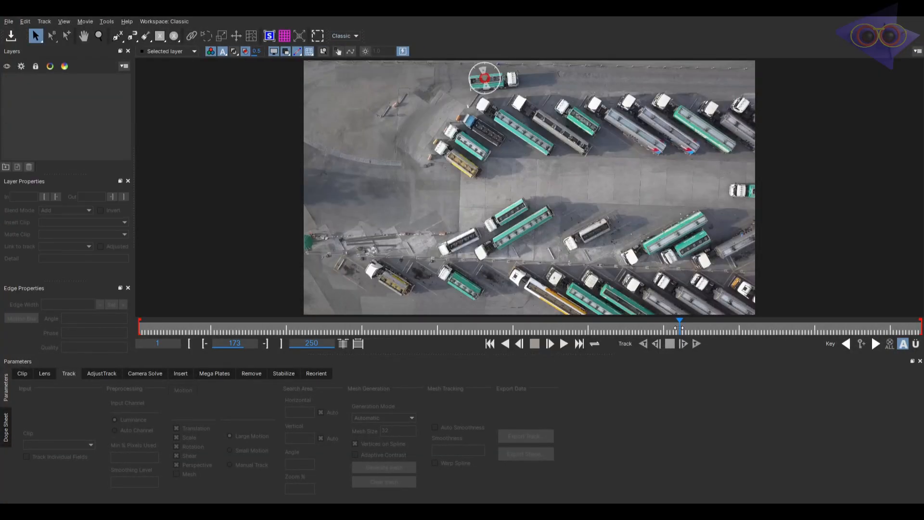
pyautogui.moveTo(679, 328); pyautogui.dragTo(817, 318)
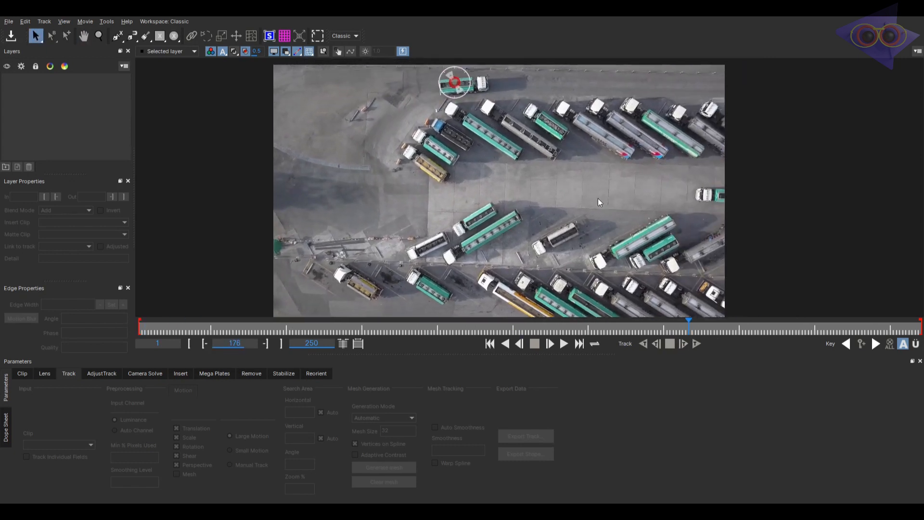
pyautogui.scroll(-3, 598, 199)
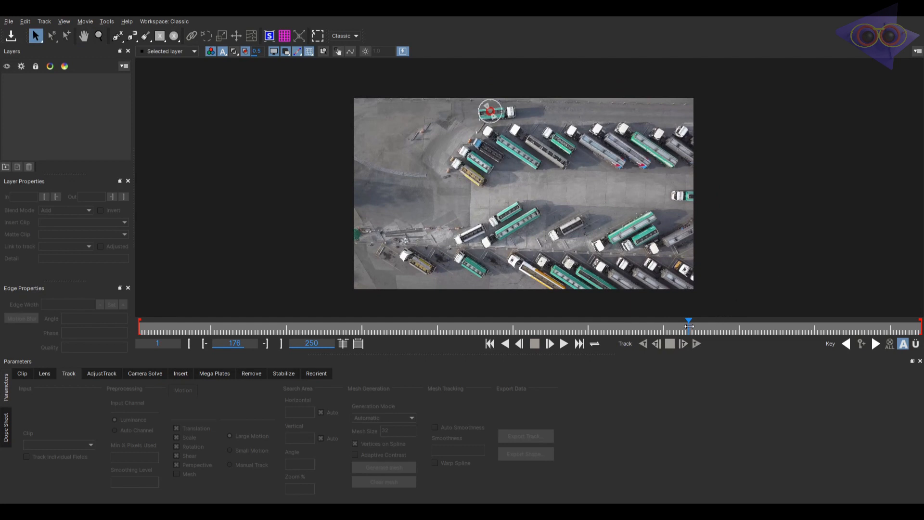
pyautogui.moveTo(689, 326); pyautogui.dragTo(138, 328)
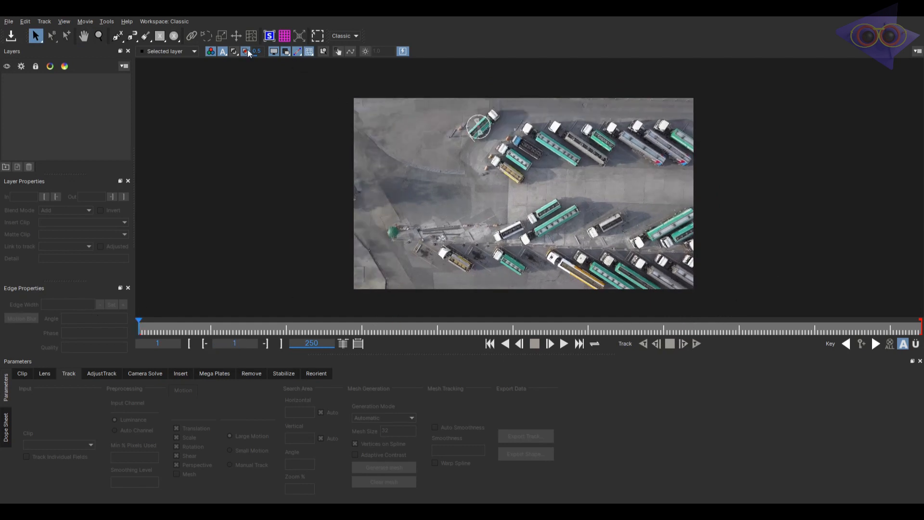
# Draw a four-point X-Spline around the whole image, extending well beyond its right edge.
pyautogui.click(117, 35)
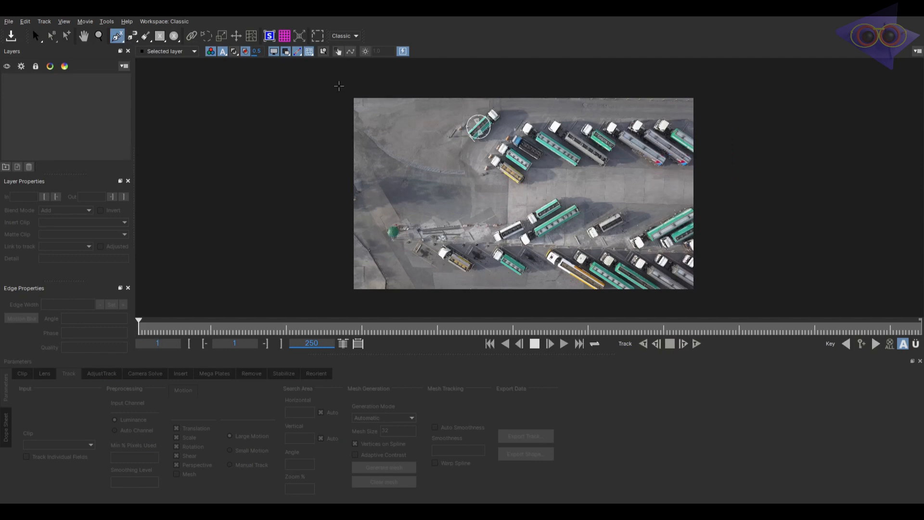
pyautogui.click(337, 86)
pyautogui.click(338, 298)
pyautogui.click(853, 298)
pyautogui.click(842, 85)
pyautogui.rightClick(841, 85)
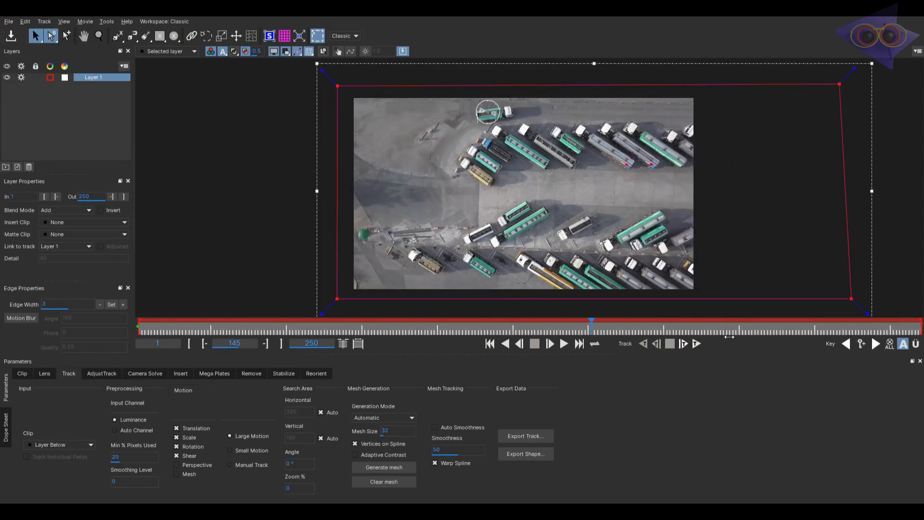
# Adjust the corner points of the Layer 1 spline slightly outward around the image.
pyautogui.moveTo(843, 84); pyautogui.dragTo(839, 84)
pyautogui.moveTo(348, 297); pyautogui.dragTo(348, 305)
pyautogui.click(835, 85)
pyautogui.moveTo(838, 84); pyautogui.dragTo(844, 80)
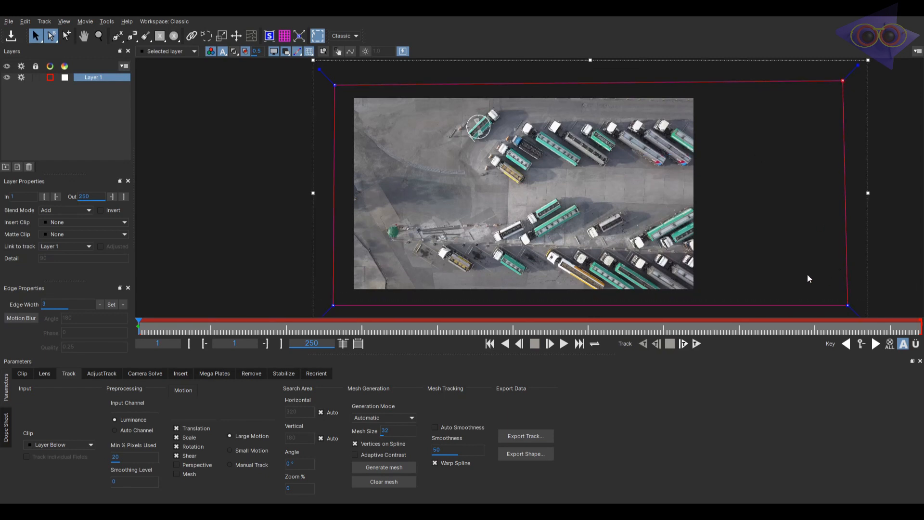
# Turn off Shear in the tracked motion and display the planar surface aligned to the full image.
pyautogui.click(176, 456)
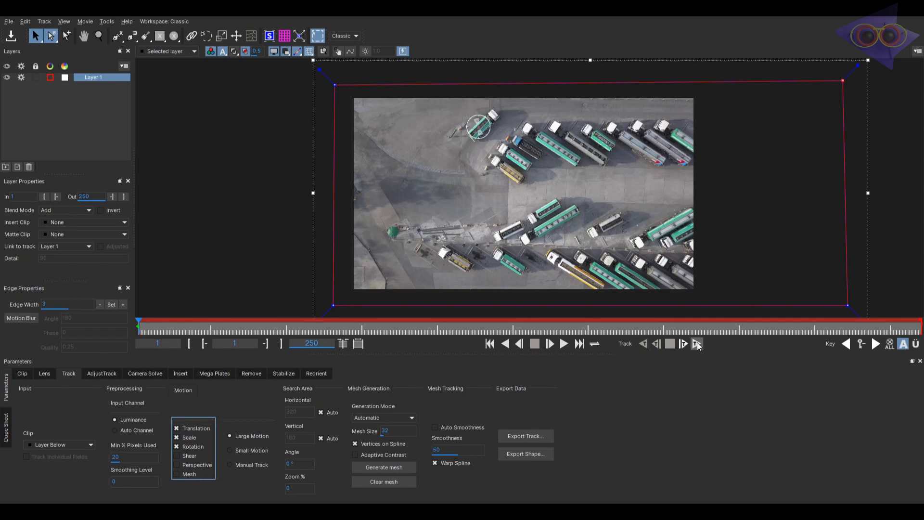
pyautogui.click(279, 38)
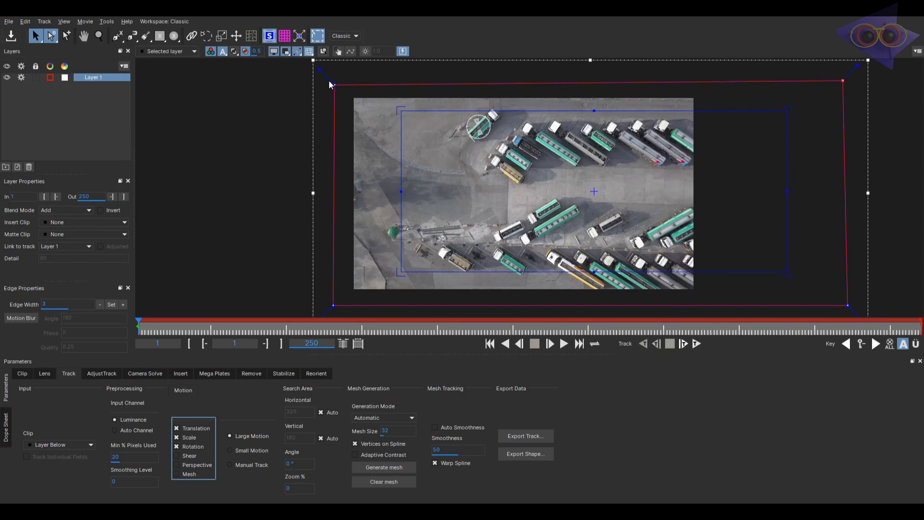
pyautogui.click(299, 36)
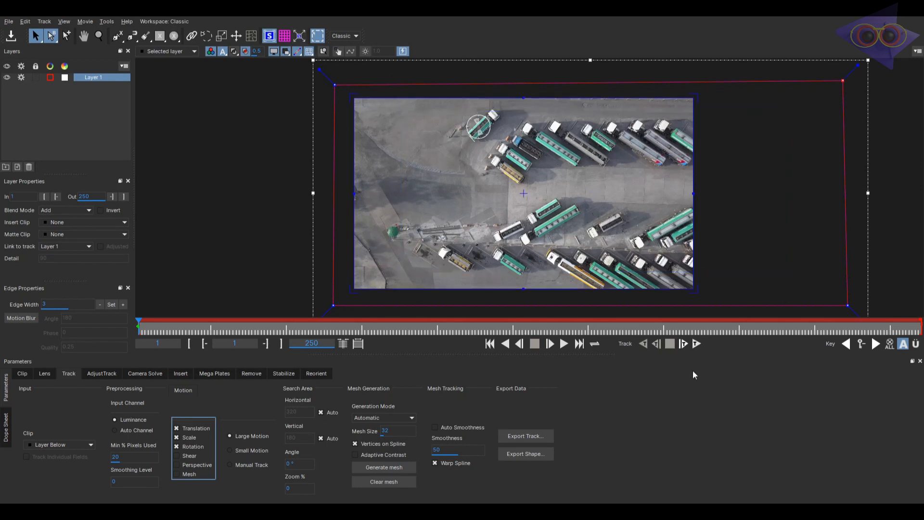
# Track Layer 1 forward to the end of the clip and check the track by scrubbing through the stabilized view.
pyautogui.click(696, 344)
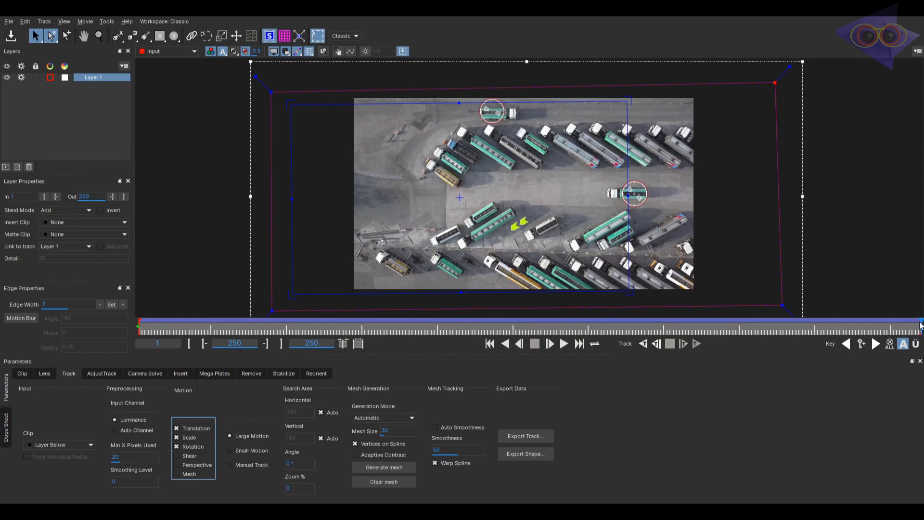
pyautogui.moveTo(913, 327); pyautogui.dragTo(335, 54)
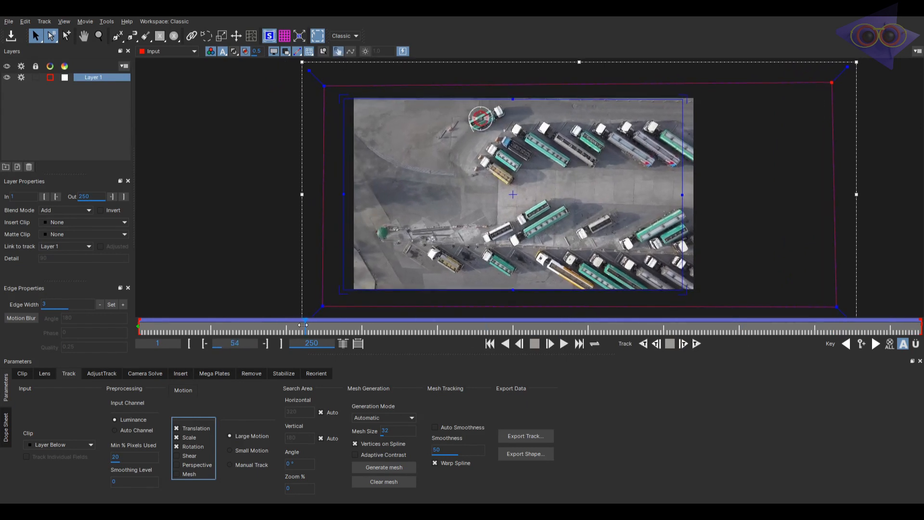
pyautogui.moveTo(378, 326); pyautogui.dragTo(805, 333)
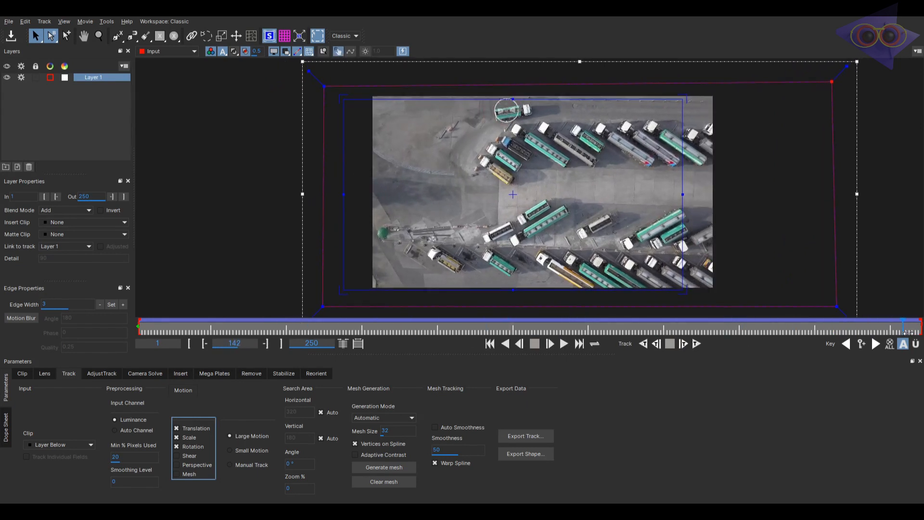
pyautogui.moveTo(908, 333); pyautogui.dragTo(346, 331)
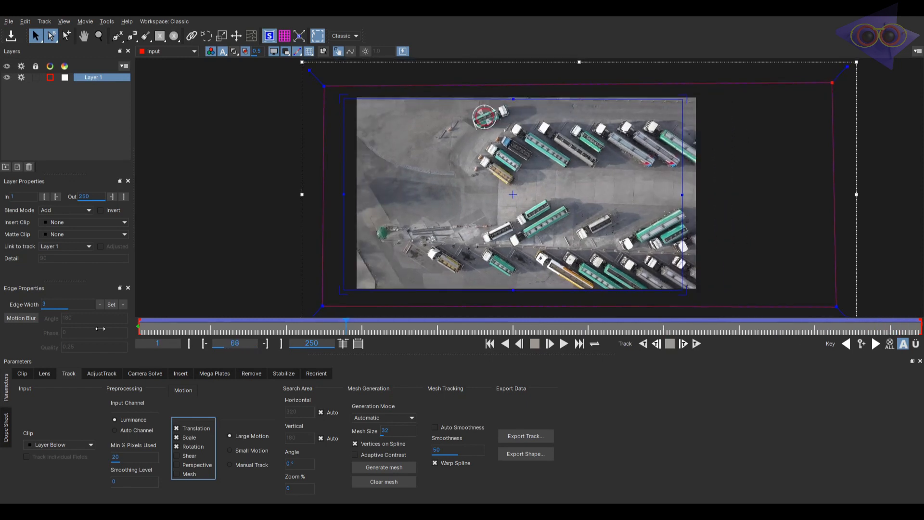
pyautogui.moveTo(100, 329); pyautogui.dragTo(95, 325)
# Extend all four edges of the planar surface outward to cover the footage's full travel over the clip.
pyautogui.moveTo(345, 195); pyautogui.dragTo(292, 197)
pyautogui.moveTo(695, 193); pyautogui.dragTo(731, 190)
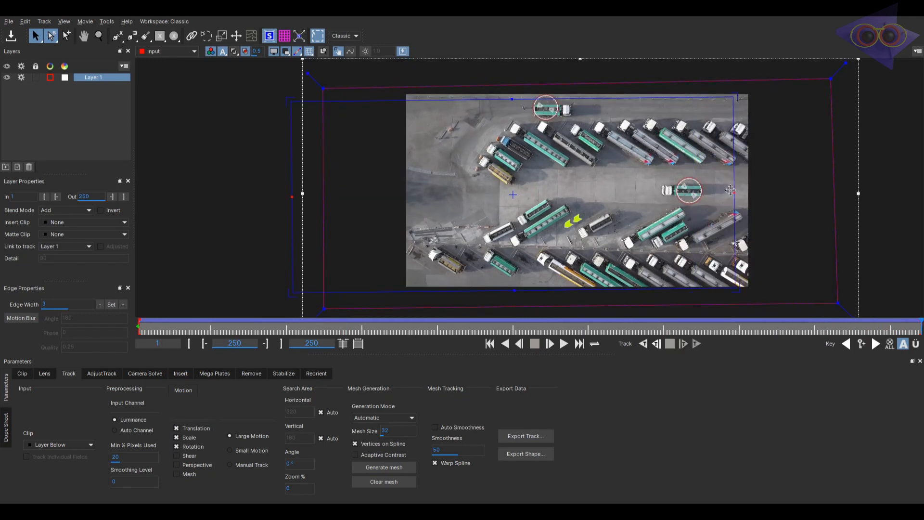
pyautogui.moveTo(513, 195); pyautogui.dragTo(543, 186)
pyautogui.moveTo(543, 91); pyautogui.dragTo(542, 85)
pyautogui.moveTo(545, 283); pyautogui.dragTo(545, 299)
# At frame 108, move the four corners of the Layer 1 spline outward beyond the enlarged planar surface.
pyautogui.moveTo(768, 333); pyautogui.dragTo(475, 331)
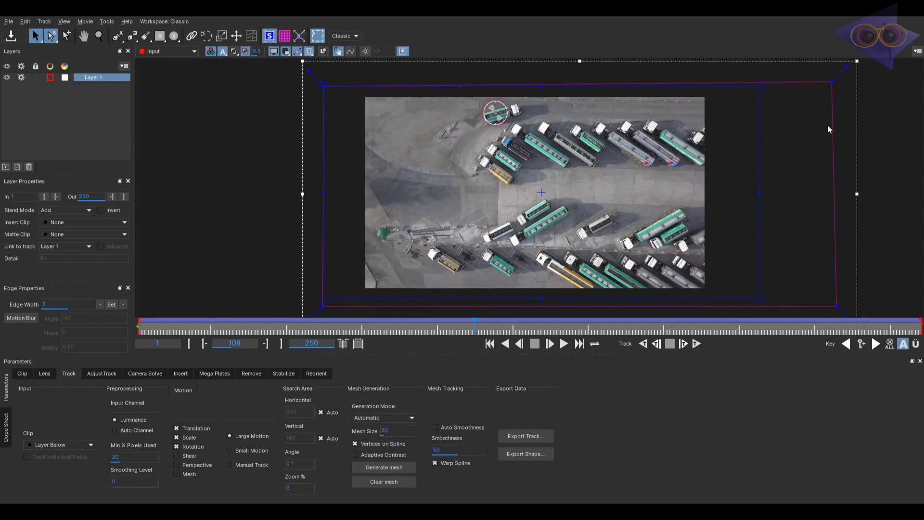
pyautogui.moveTo(832, 81); pyautogui.dragTo(832, 74)
pyautogui.moveTo(325, 86); pyautogui.dragTo(311, 70)
pyautogui.click(270, 36)
pyautogui.moveTo(322, 307); pyautogui.dragTo(312, 316)
pyautogui.moveTo(837, 306); pyautogui.dragTo(838, 317)
pyautogui.click(270, 37)
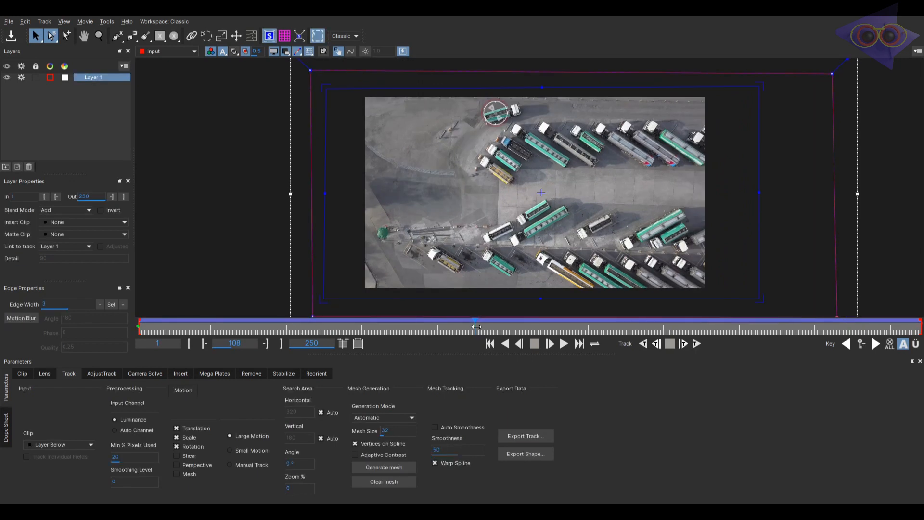
# Move the playhead to frame 120 and open the Mega Plates module.
pyautogui.click(643, 343)
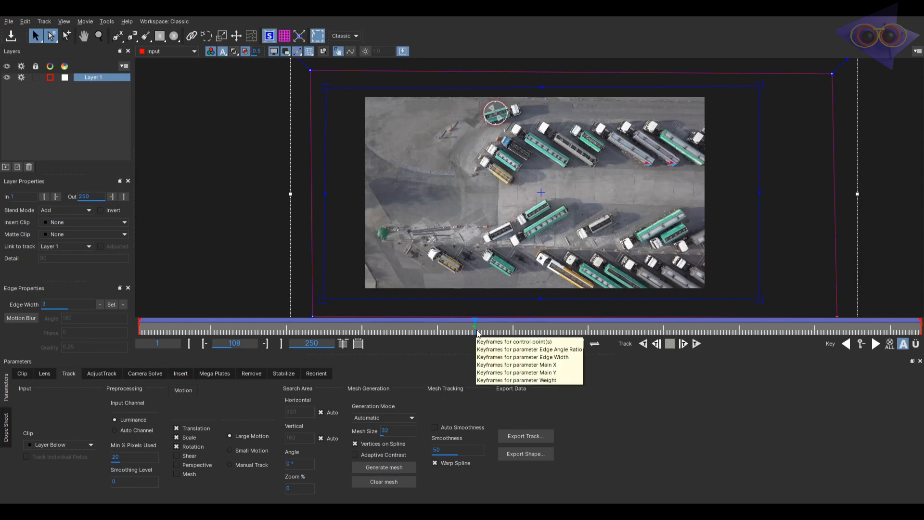
pyautogui.moveTo(542, 329)
pyautogui.mouseDown()
pyautogui.moveTo(871, 348)
pyautogui.moveTo(551, 355)
pyautogui.moveTo(113, 334)
pyautogui.moveTo(513, 333)
pyautogui.mouseUp()
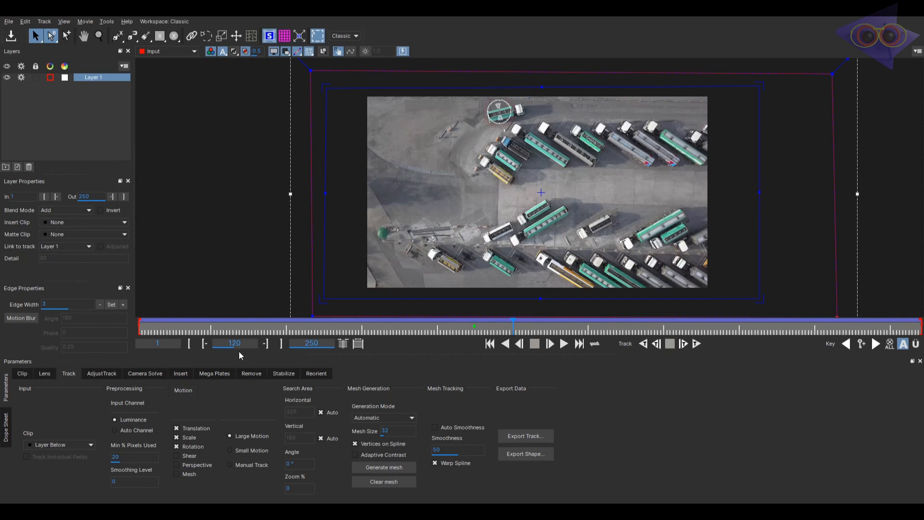
pyautogui.click(213, 374)
pyautogui.moveTo(594, 204); pyautogui.dragTo(582, 194, button='middle')
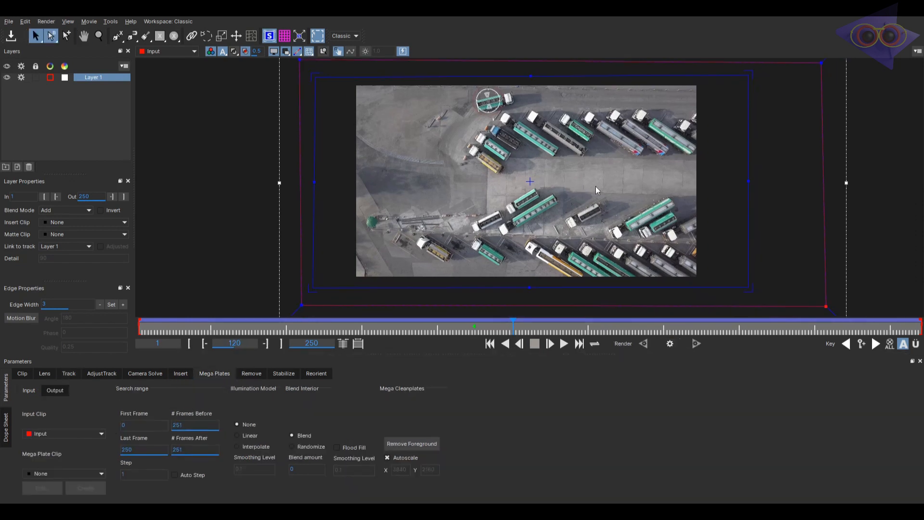
pyautogui.scroll(-3, 636, 158)
pyautogui.moveTo(667, 163); pyautogui.dragTo(628, 176, button='middle')
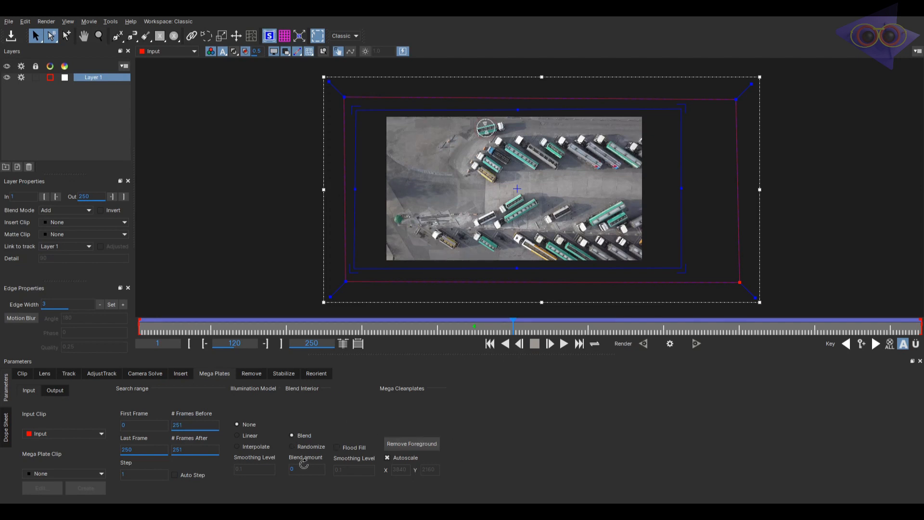
# Enable Auto Step and render the mega plate for the current frame.
pyautogui.press('x')
pyautogui.moveTo(790, 232); pyautogui.dragTo(776, 237)
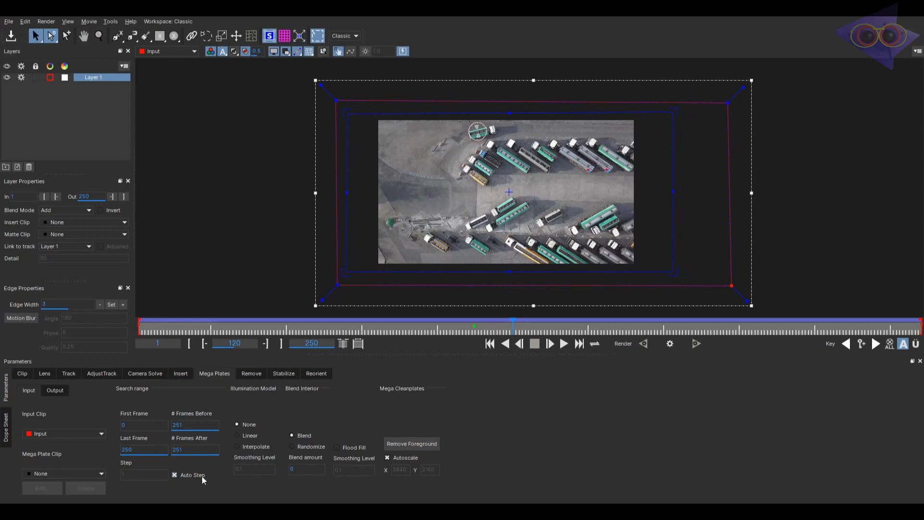
pyautogui.click(670, 344)
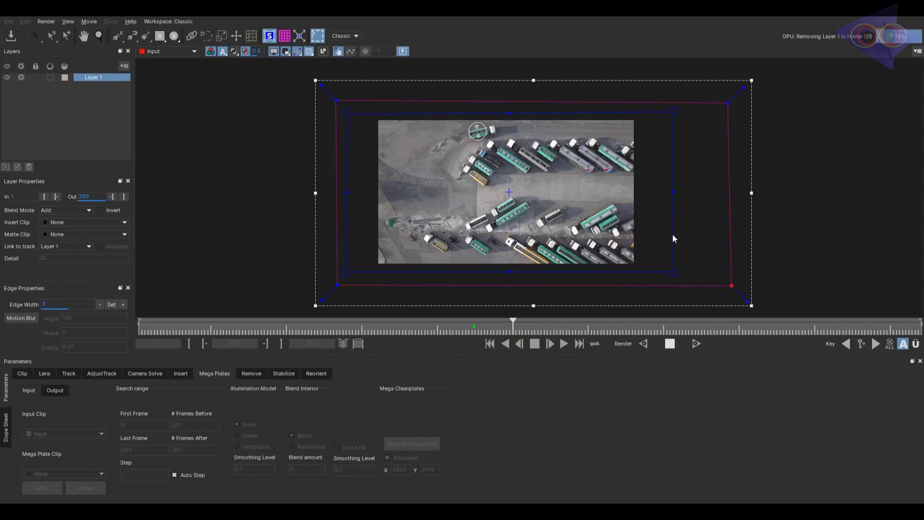
pyautogui.scroll(-1, 673, 219)
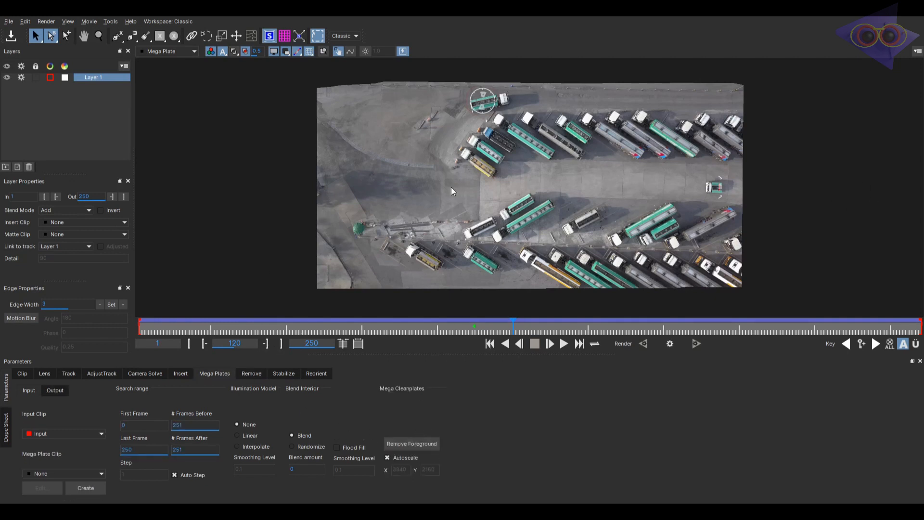
# Export the rendered Mega Plate_Input clip to the Desktop as an .exr image sequence, limiting the frame range to frame 120.
pyautogui.click(11, 22)
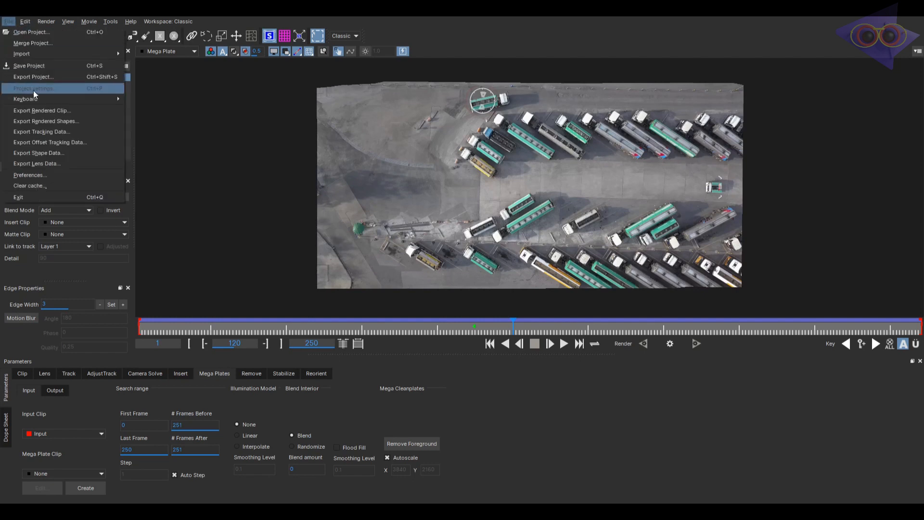
pyautogui.click(40, 118)
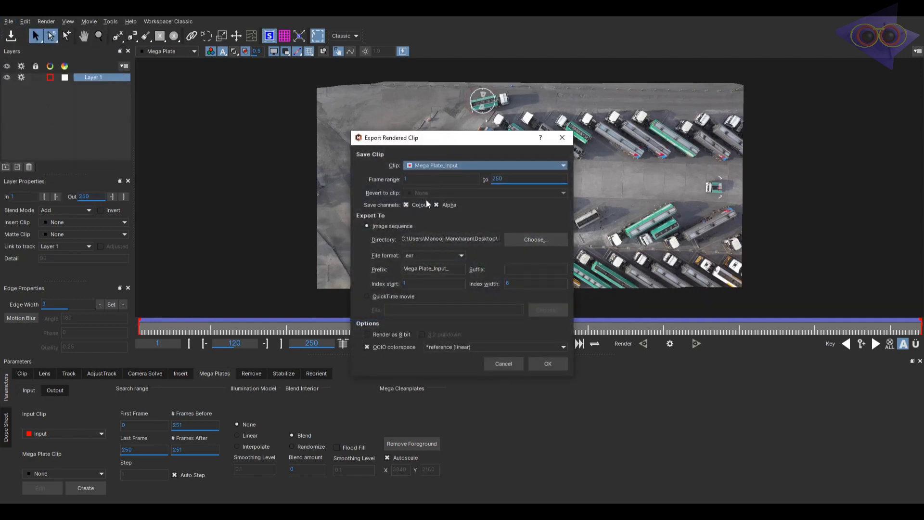
pyautogui.click(506, 239)
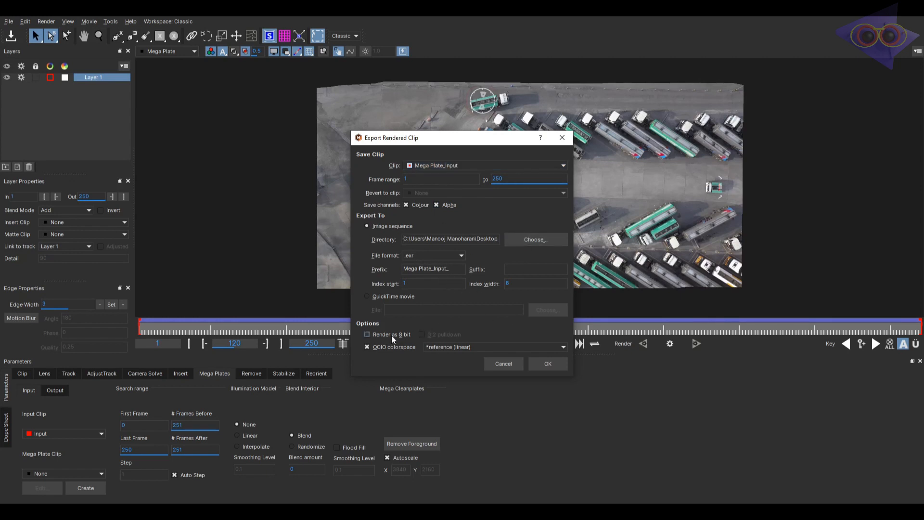
pyautogui.doubleClick(501, 179)
pyautogui.write('120120')
pyautogui.click(555, 363)
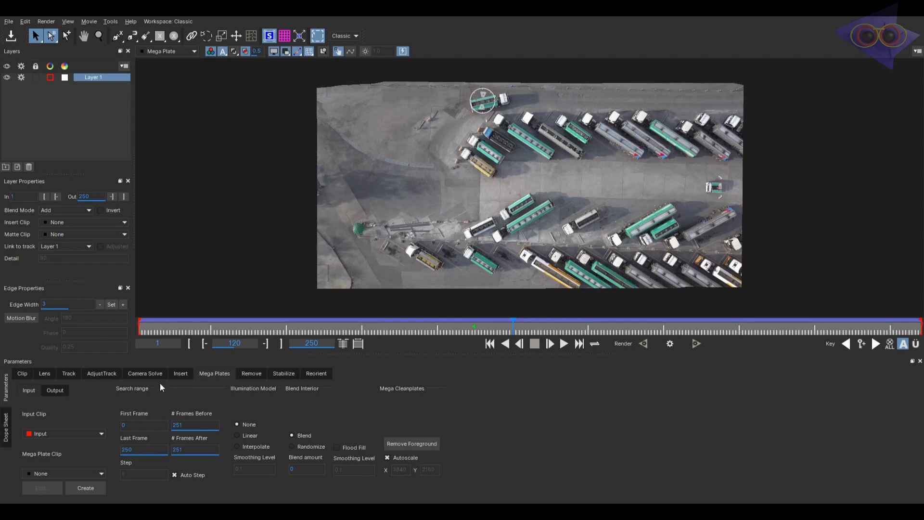
# Export the layer's tracking data in the Nuke Corner Pin (*.nk) format to the clipboard.
pyautogui.click(73, 375)
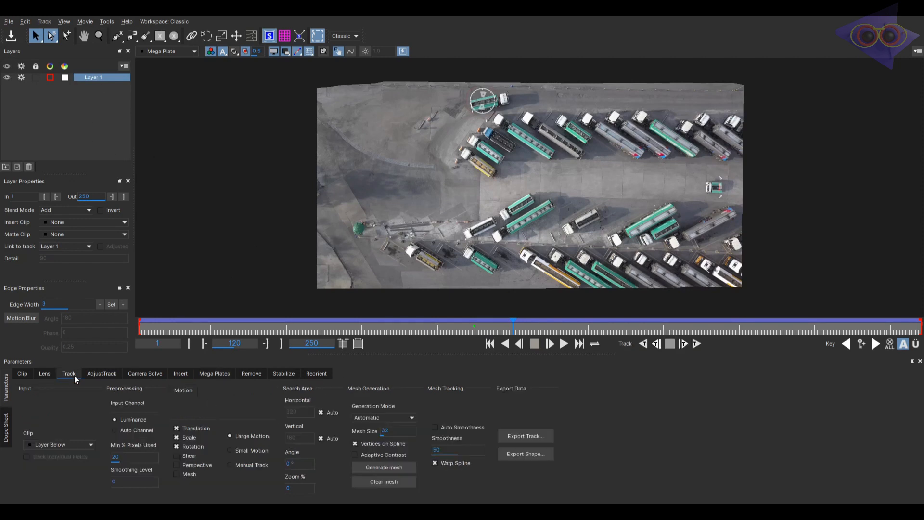
pyautogui.click(540, 435)
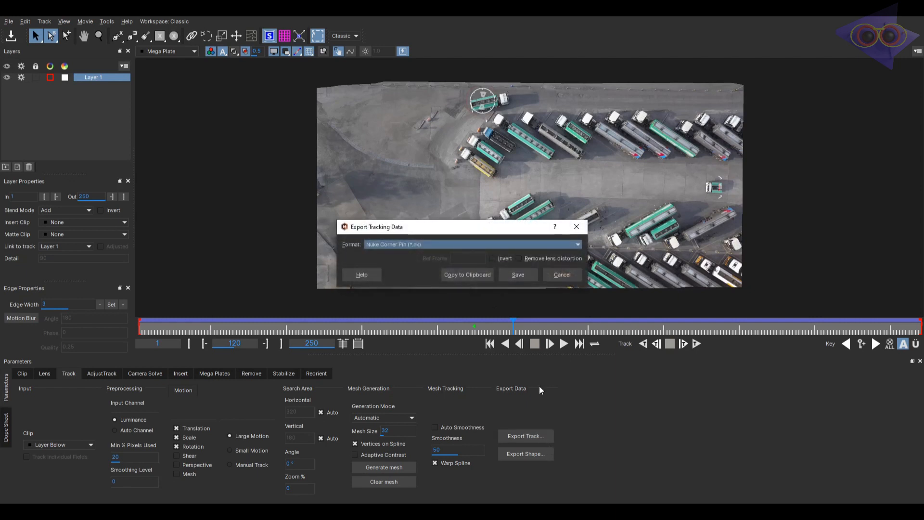
pyautogui.click(478, 276)
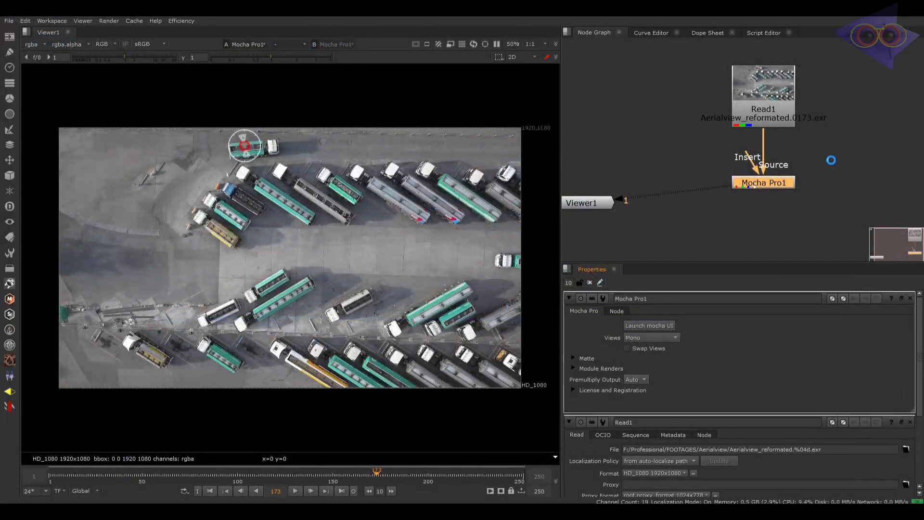
# In Nuke, paste the exported corner pin node into free space beside the Mocha Pro1 node.
pyautogui.moveTo(823, 180); pyautogui.dragTo(756, 170, button='middle')
pyautogui.scroll(-3, 757, 172)
pyautogui.click(806, 151)
pyautogui.hotkey('ctrl', 'v')
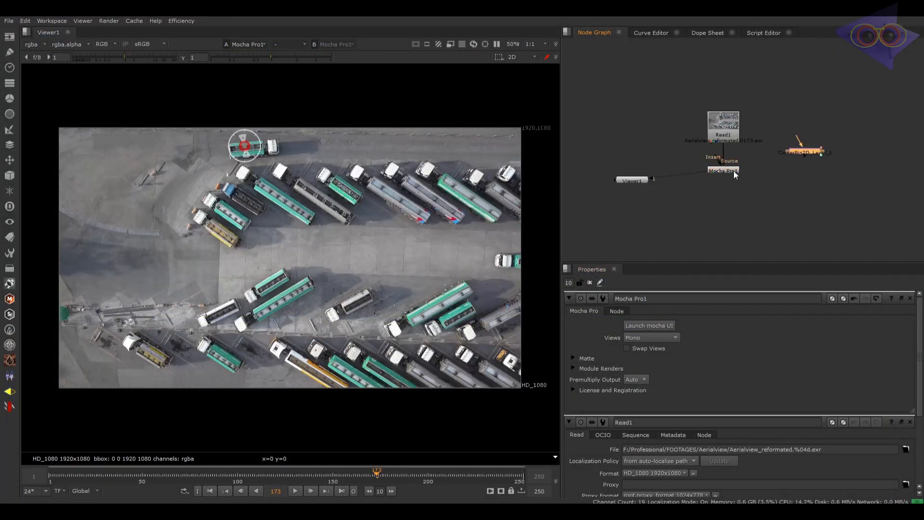
# Move the Mocha Pro1 node above Read1 and the corner pin node lower in the node graph.
pyautogui.moveTo(732, 170); pyautogui.dragTo(731, 68)
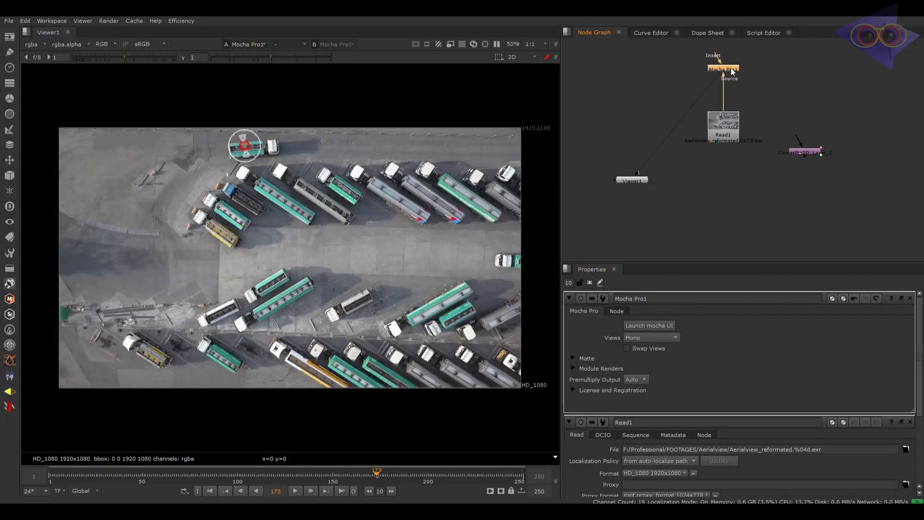
pyautogui.moveTo(813, 152); pyautogui.dragTo(801, 203)
pyautogui.click(785, 180)
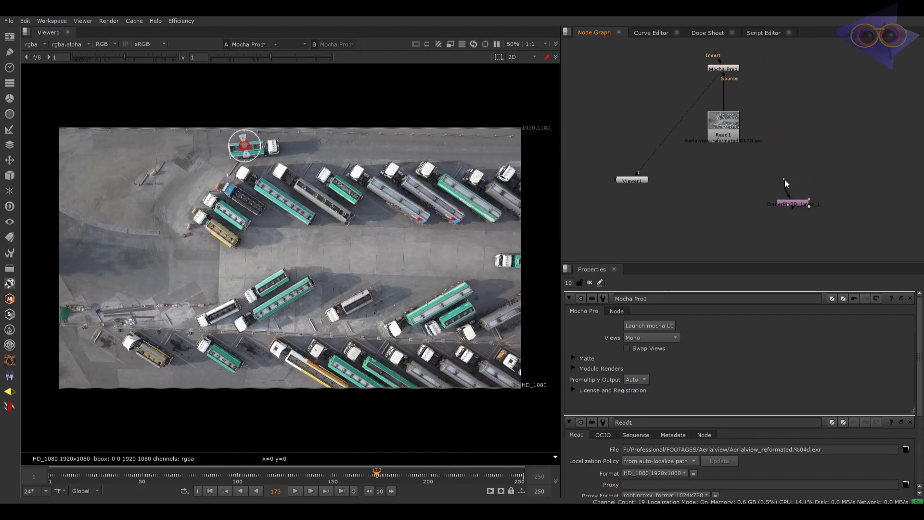
pyautogui.moveTo(757, 174); pyautogui.dragTo(753, 165, button='middle')
pyautogui.scroll(-2, 753, 168)
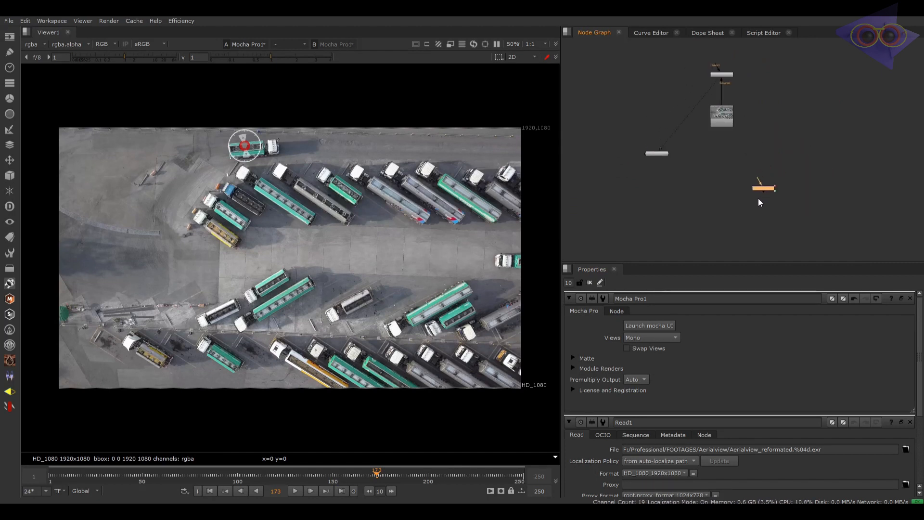
pyautogui.scroll(-2, 293, 142)
# Bring the exported mega plate file into the node graph beside Read1 and show it in the viewer.
pyautogui.moveTo(520, 50); pyautogui.dragTo(800, 124)
pyautogui.press('1')
# Compare the mega plate with the Read1 footage in the viewer, examining the plate's frame size and upper corner.
pyautogui.click(725, 110)
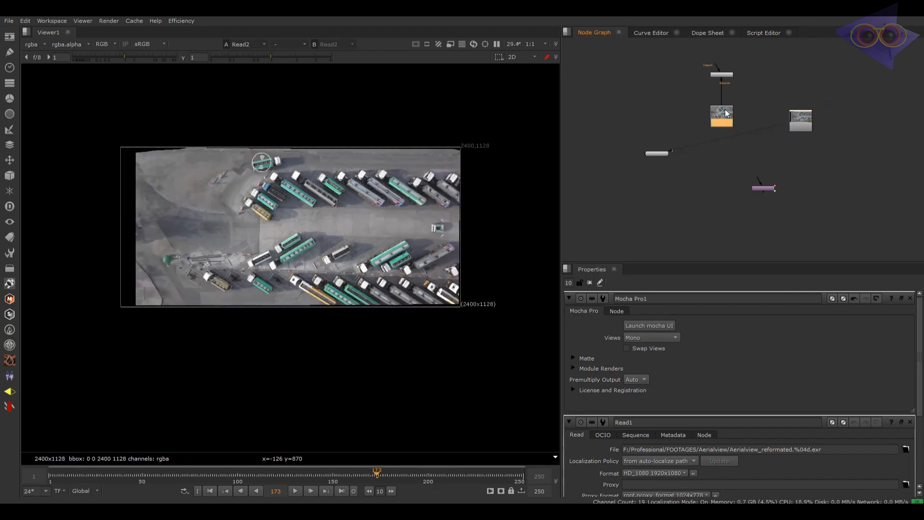
pyautogui.press('1')
pyautogui.click(805, 122)
pyautogui.press('1')
pyautogui.scroll(5, 381, 210)
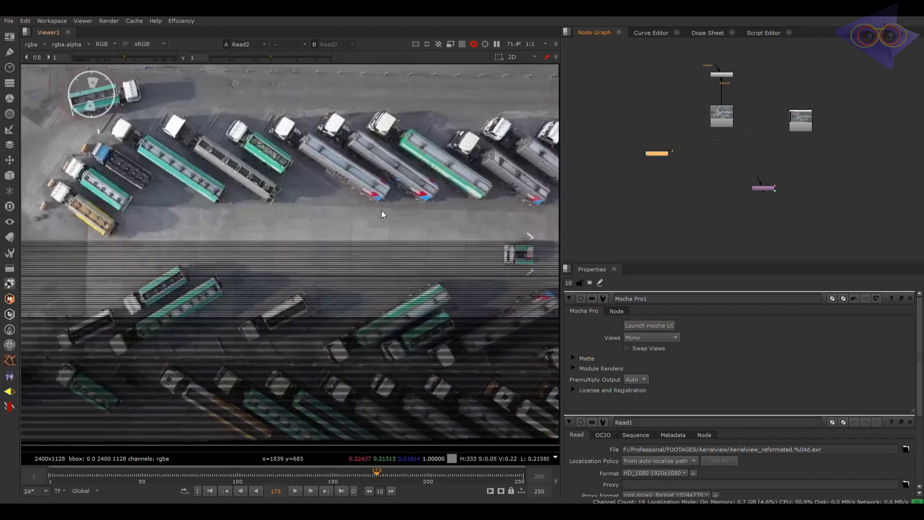
pyautogui.moveTo(381, 210); pyautogui.dragTo(296, 317, button='middle')
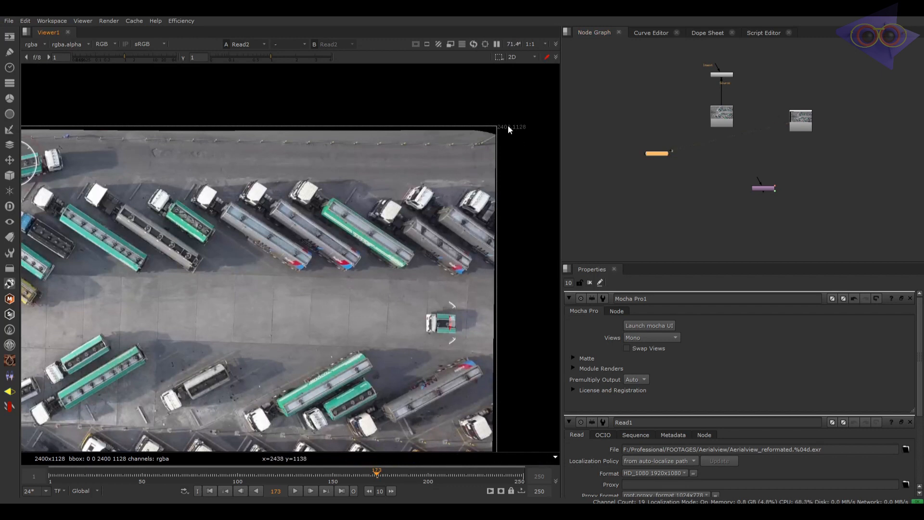
pyautogui.press('1')
pyautogui.press('2')
pyautogui.press('1')
pyautogui.press('2')
# Add a Reformat node below the mega plate's Read node.
pyautogui.moveTo(822, 143); pyautogui.dragTo(829, 120, button='middle')
pyautogui.moveTo(811, 105); pyautogui.dragTo(816, 101)
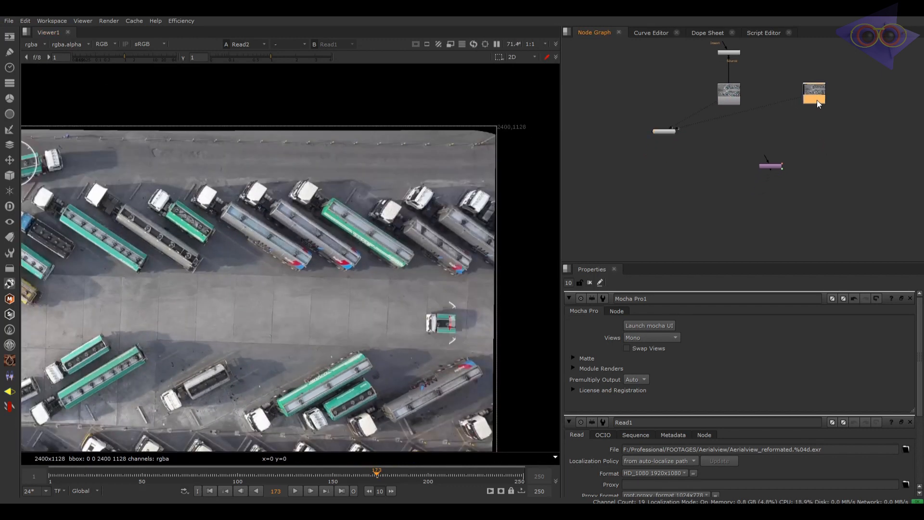
pyautogui.press('Tab')
pyautogui.write('refr')
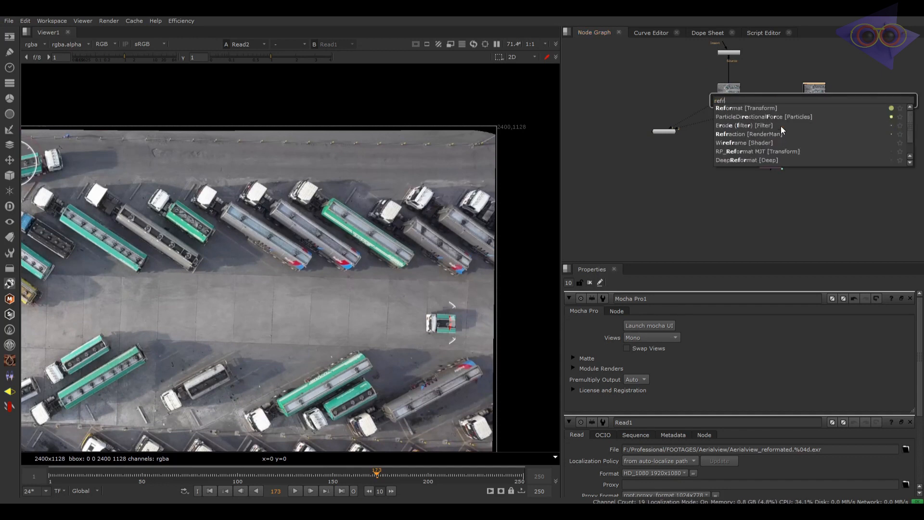
pyautogui.click(779, 108)
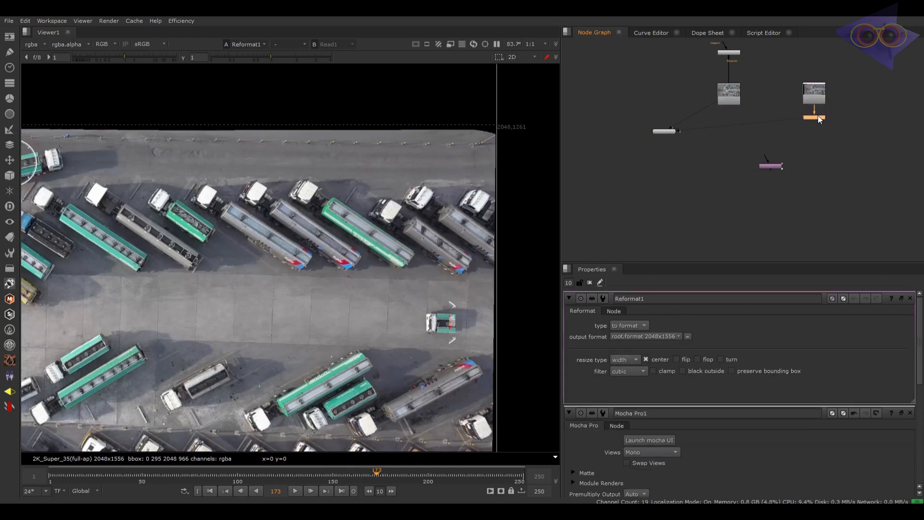
# Set the Reformat node's output format to HD_1080.
pyautogui.click(717, 104)
pyautogui.click(808, 115)
pyautogui.click(801, 118)
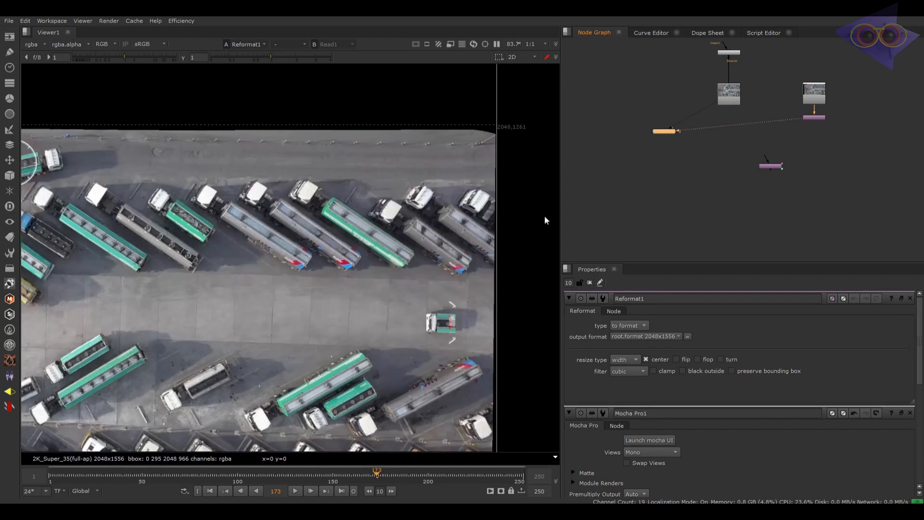
pyautogui.scroll(-1, 478, 227)
pyautogui.press('f')
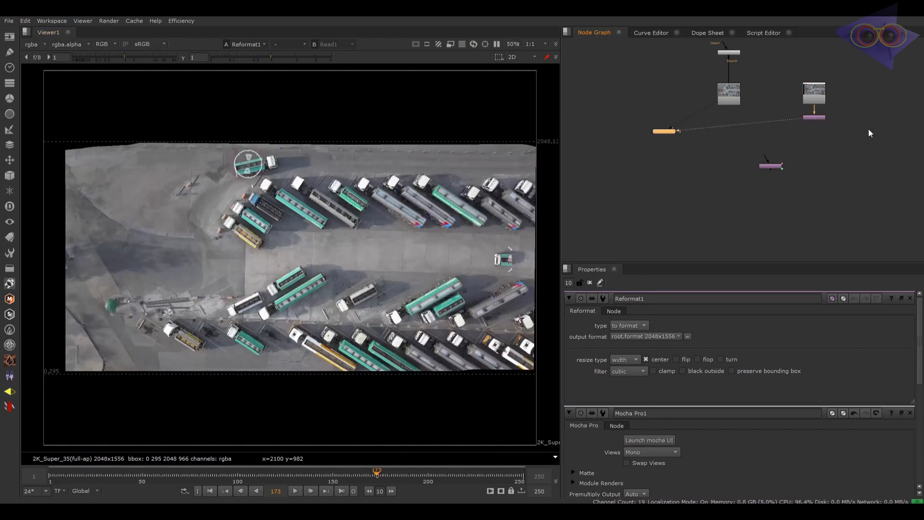
pyautogui.click(815, 119)
pyautogui.click(674, 336)
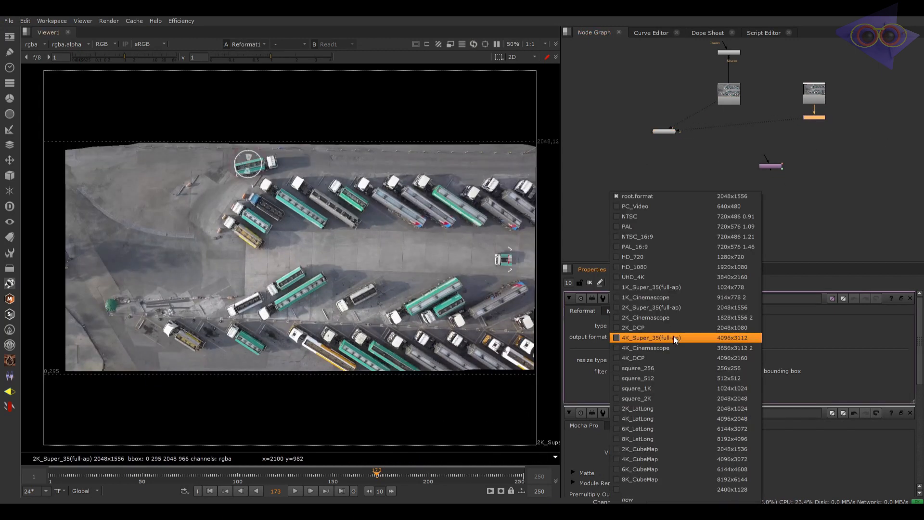
pyautogui.click(649, 266)
# Set the full size format to HD_1080 in the project settings.
pyautogui.click(729, 195)
pyautogui.press('s')
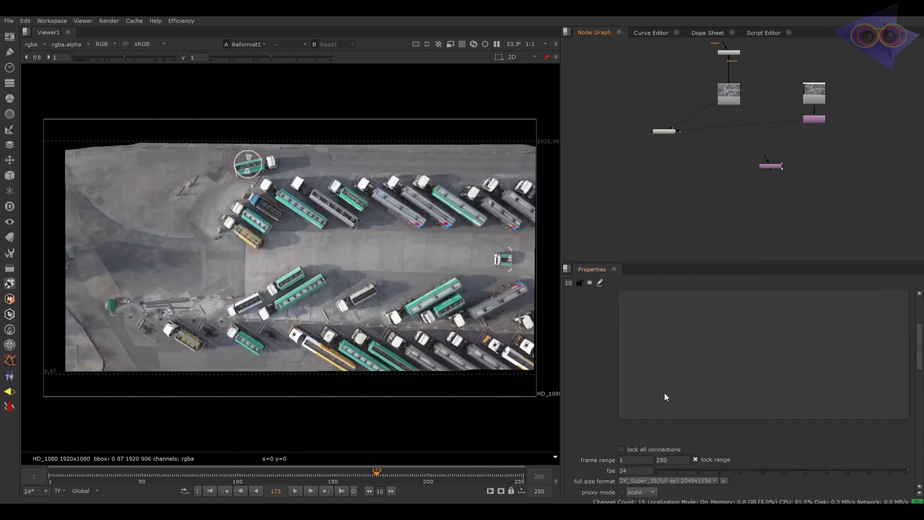
pyautogui.scroll(-2, 662, 414)
pyautogui.click(672, 453)
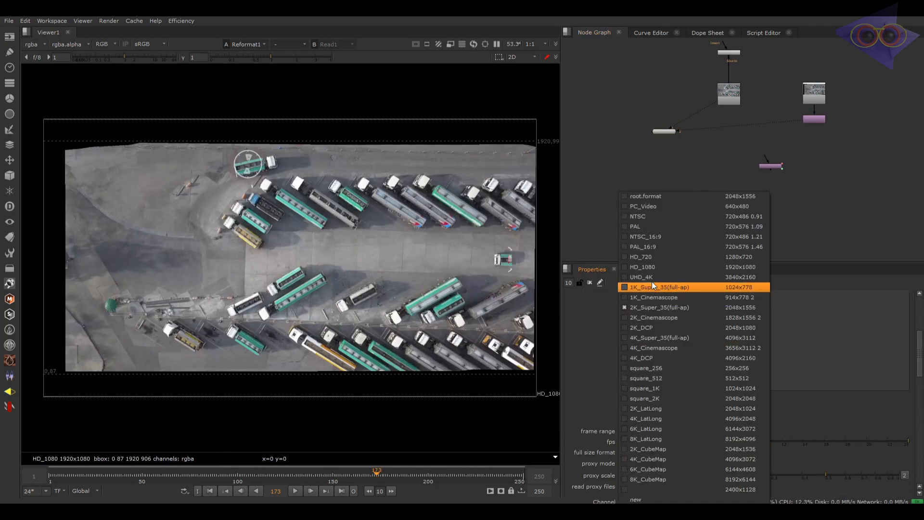
pyautogui.click(650, 265)
# Set the Reformat node's resize type to none and view the Read1 footage at frame 120.
pyautogui.doubleClick(665, 131)
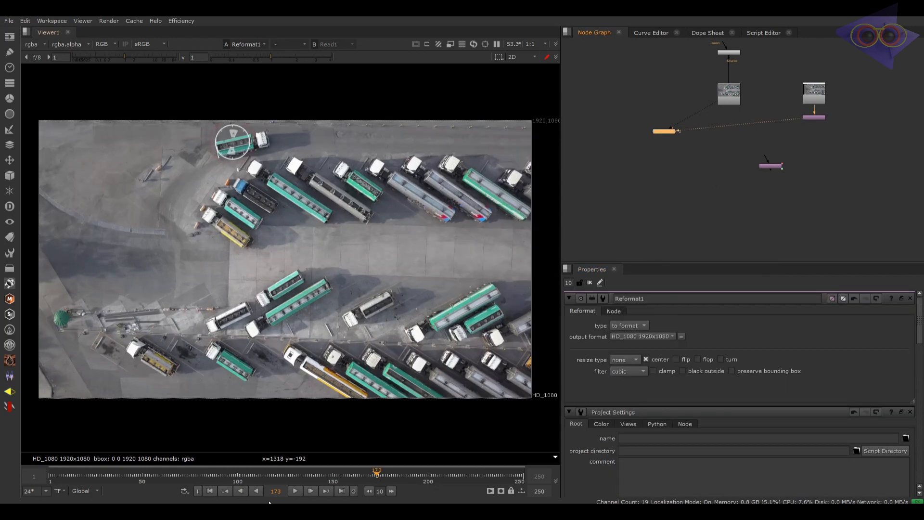
pyautogui.click(275, 478)
pyautogui.click(730, 102)
pyautogui.press('1')
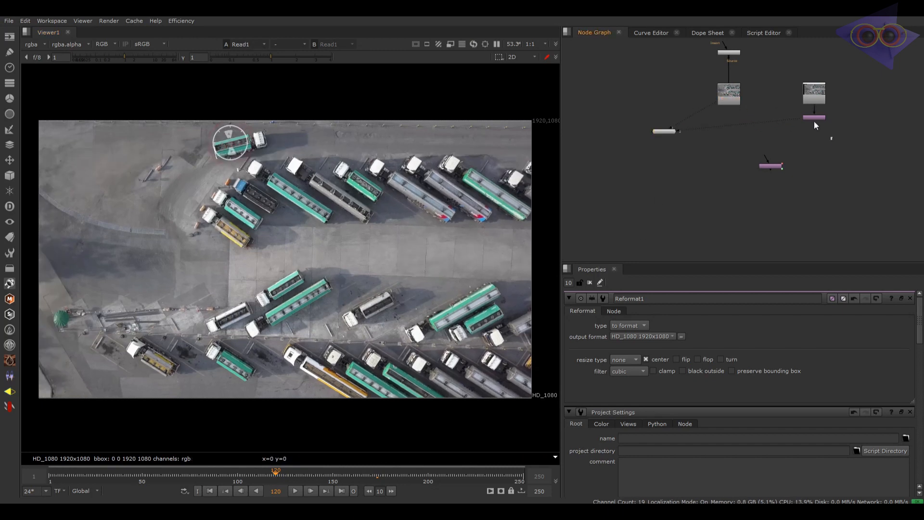
# Compare the reformatted mega plate with the Read1 footage at frame 120, checking how the trucks and ground line up.
pyautogui.press('1')
pyautogui.press('2')
pyautogui.press('1')
pyautogui.press('2')
pyautogui.press('1')
pyautogui.press('2')
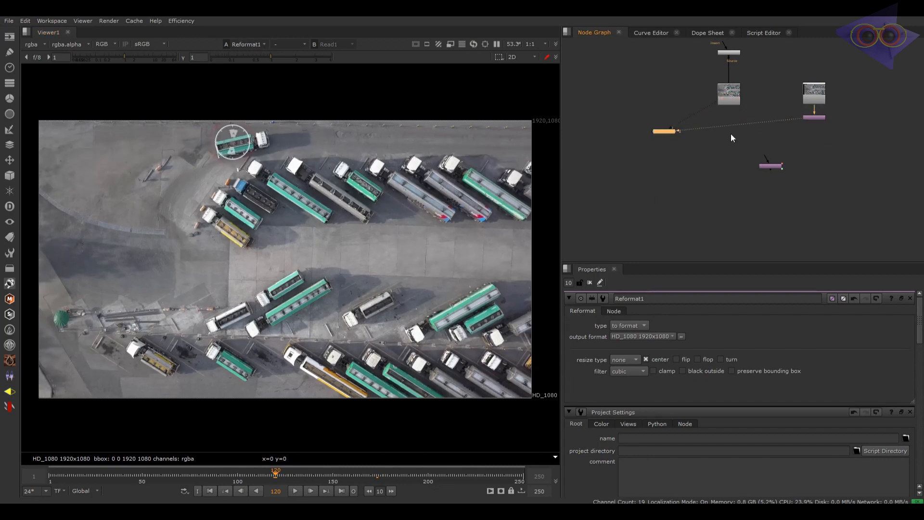
pyautogui.scroll(8, 394, 317)
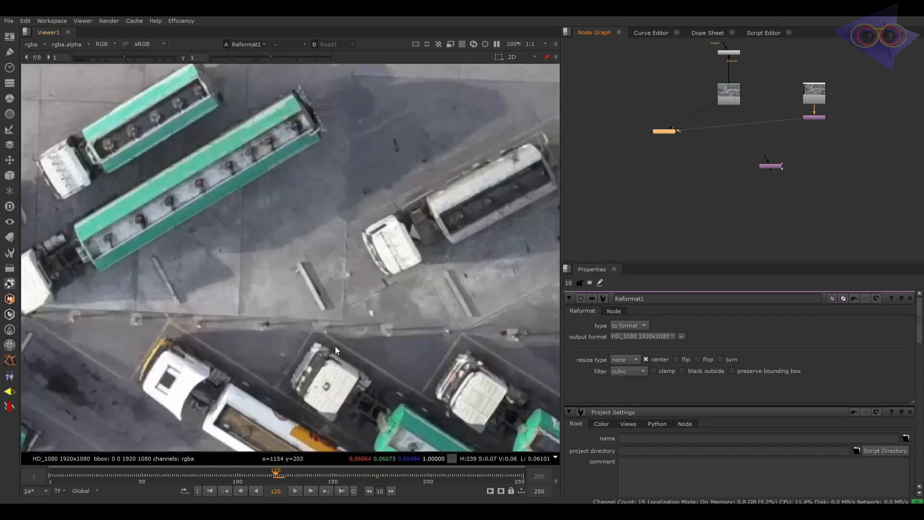
pyautogui.scroll(-8, 390, 321)
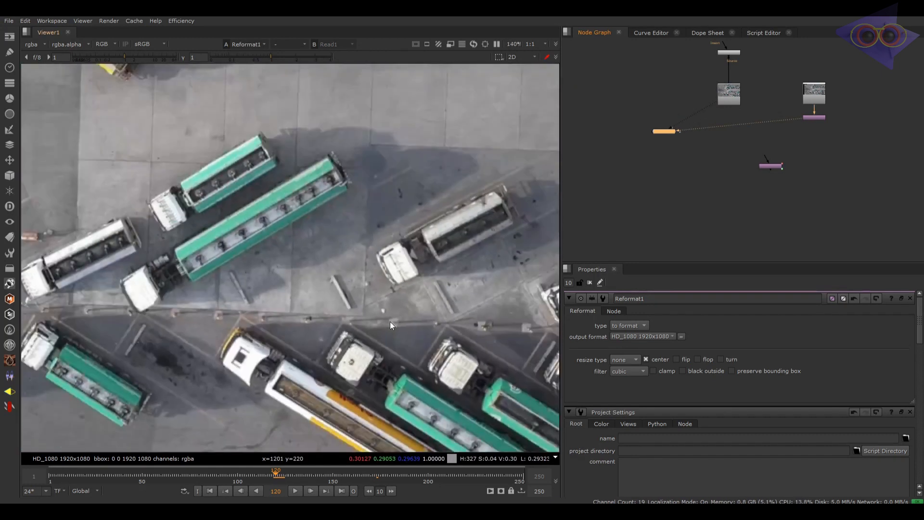
pyautogui.scroll(8, 409, 262)
pyautogui.scroll(-7, 412, 273)
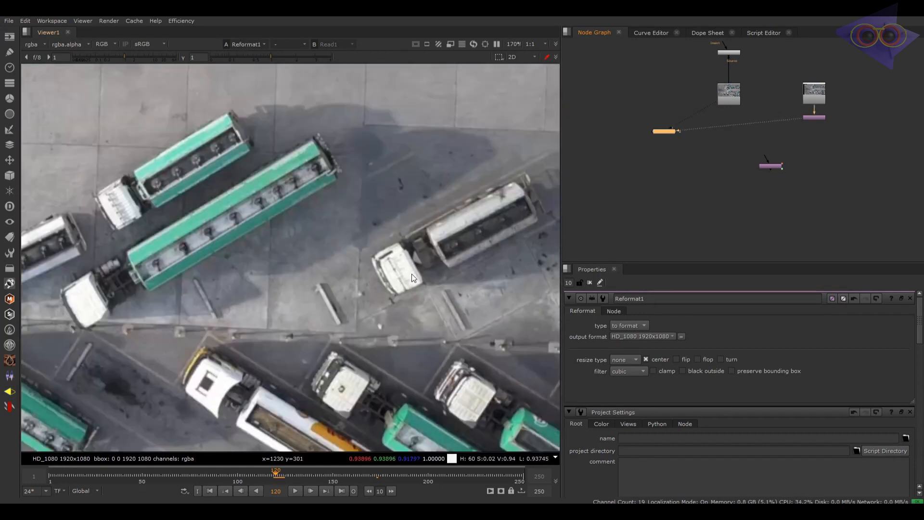
pyautogui.press('1')
pyautogui.press('f')
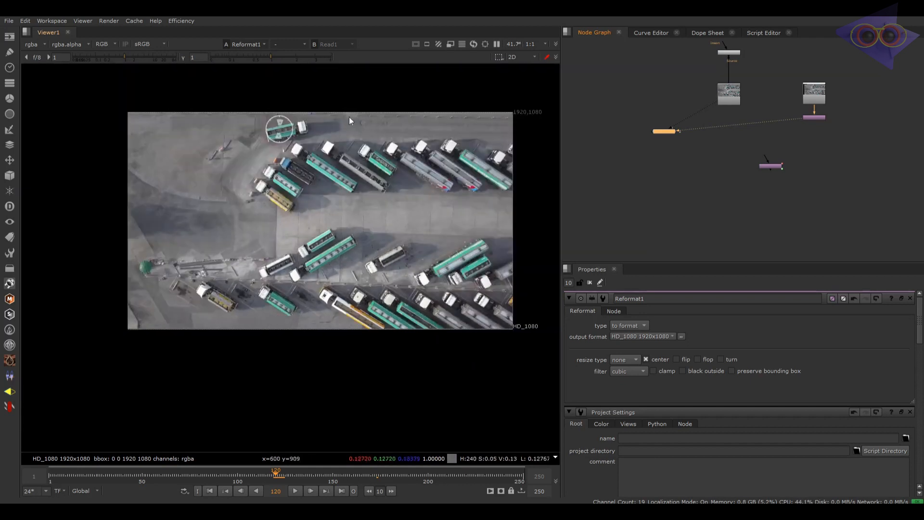
pyautogui.press('2')
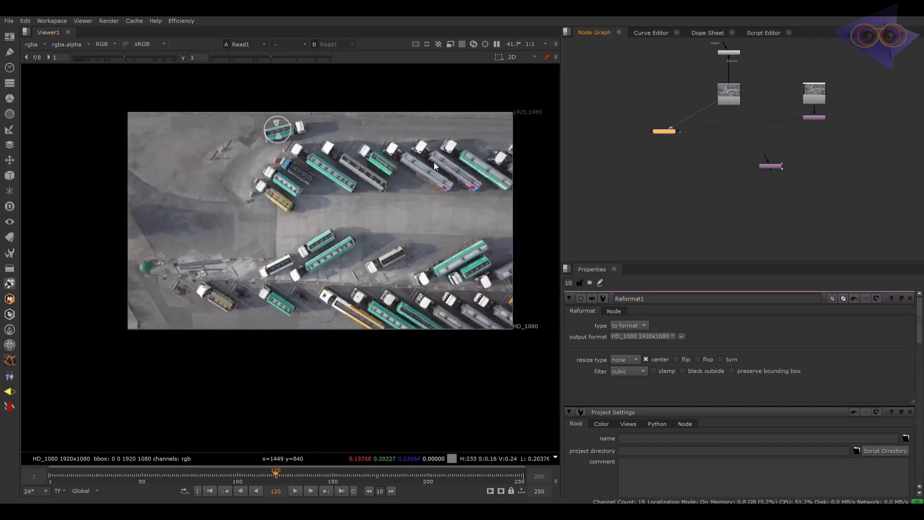
# Connect the corner pin node below the Reformat node, leaving space between them.
pyautogui.moveTo(779, 166); pyautogui.dragTo(820, 169)
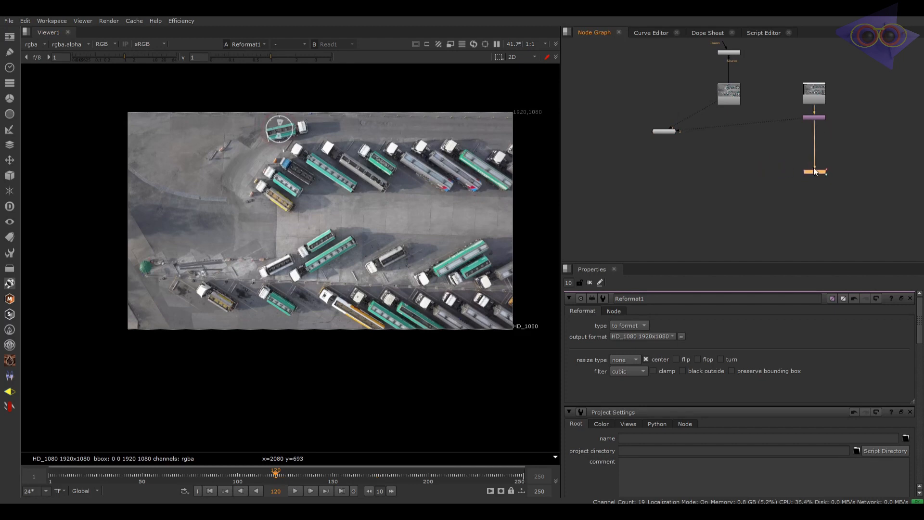
pyautogui.click(849, 134)
pyautogui.scroll(-2, 843, 138)
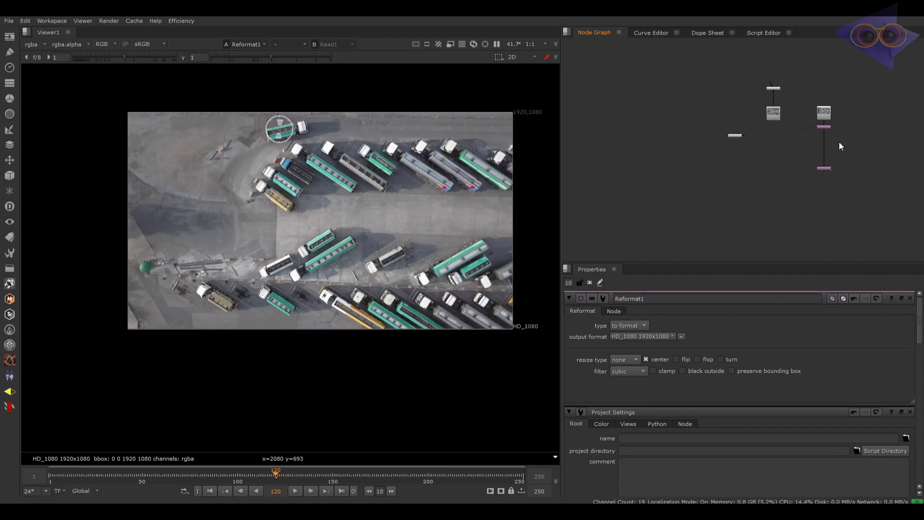
pyautogui.scroll(2, 837, 140)
pyautogui.click(824, 124)
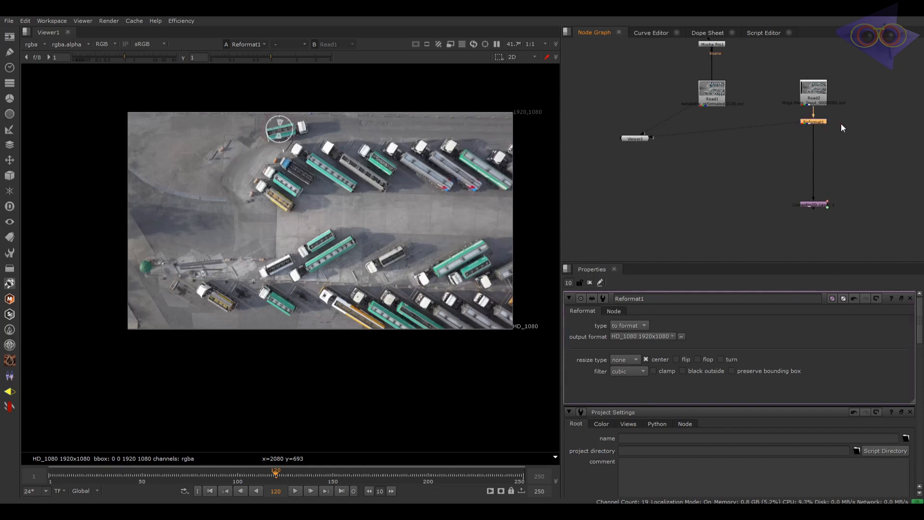
# Add a CheckerBoard node beside the mega plate branch and a Merge node for compositing it.
pyautogui.click(842, 124)
pyautogui.press('Tab')
pyautogui.write('chec')
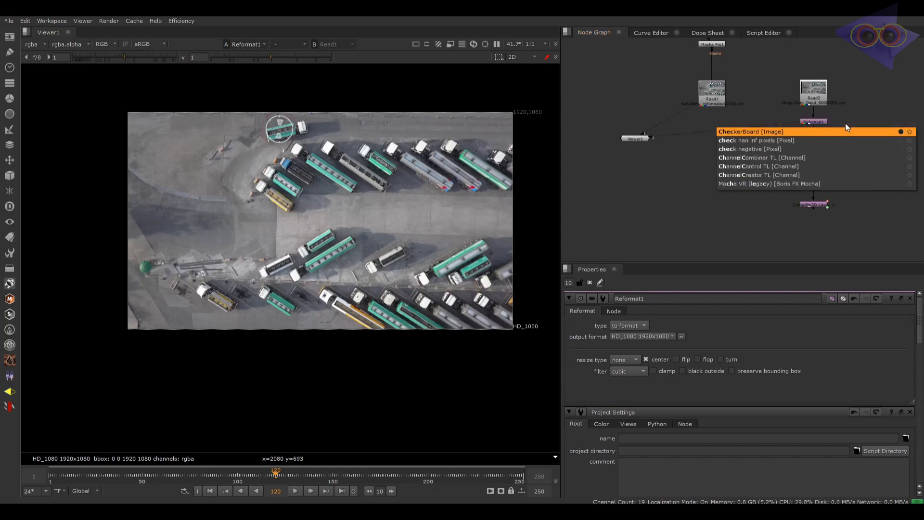
pyautogui.press('Return')
pyautogui.press('m')
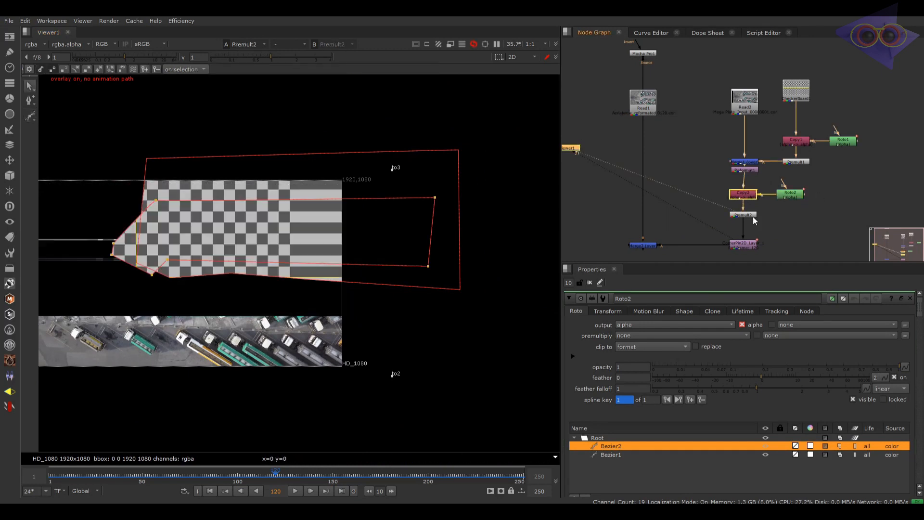
# Delete the Bezier1 shape from the Roto2 node.
pyautogui.click(816, 166)
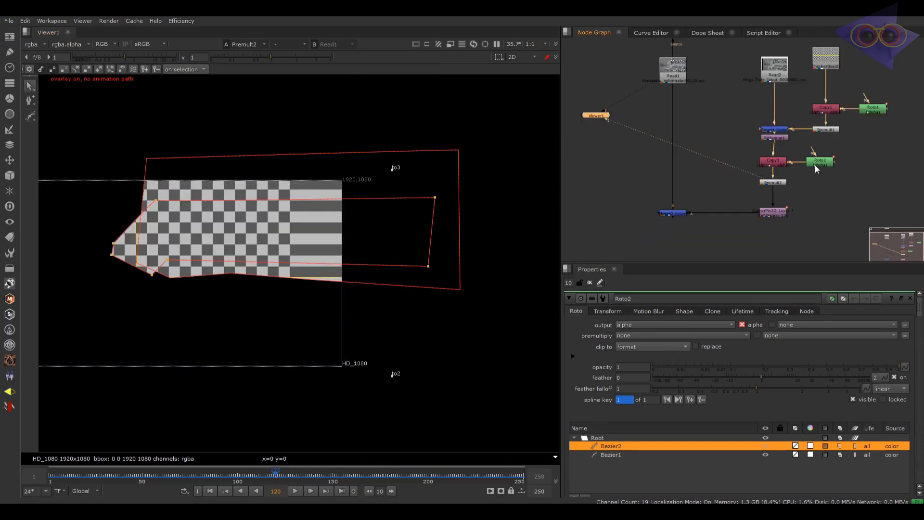
pyautogui.click(610, 455)
pyautogui.press('Delete')
# View the Merge2 composite and play it to check the checkerboard's tracking against the footage.
pyautogui.click(672, 213)
pyautogui.press('1')
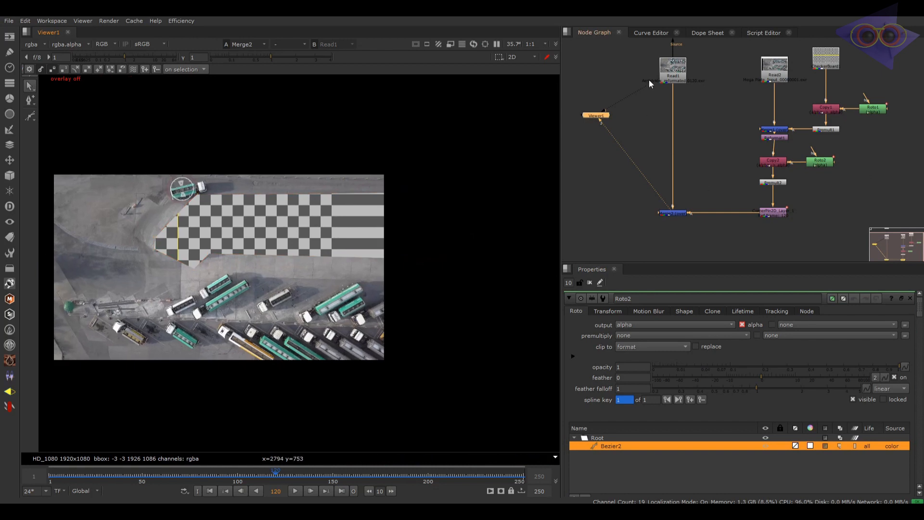
pyautogui.doubleClick(673, 69)
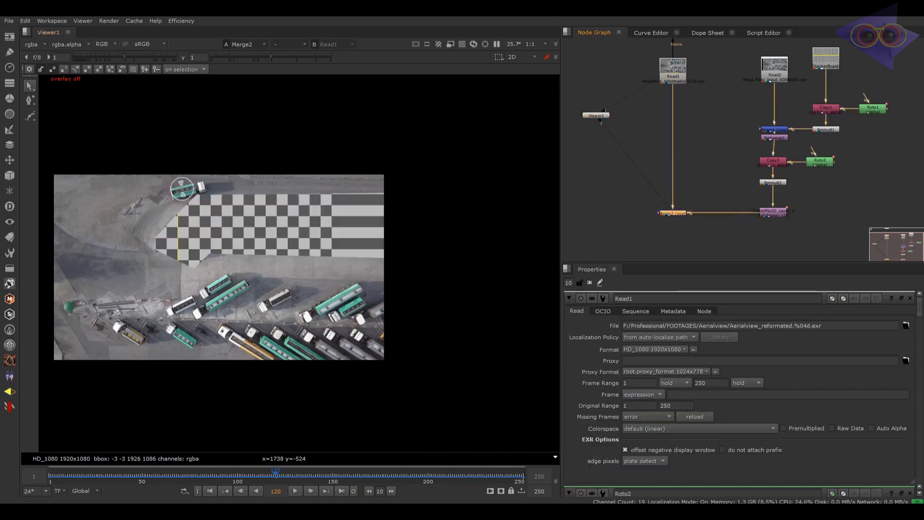
pyautogui.click(295, 492)
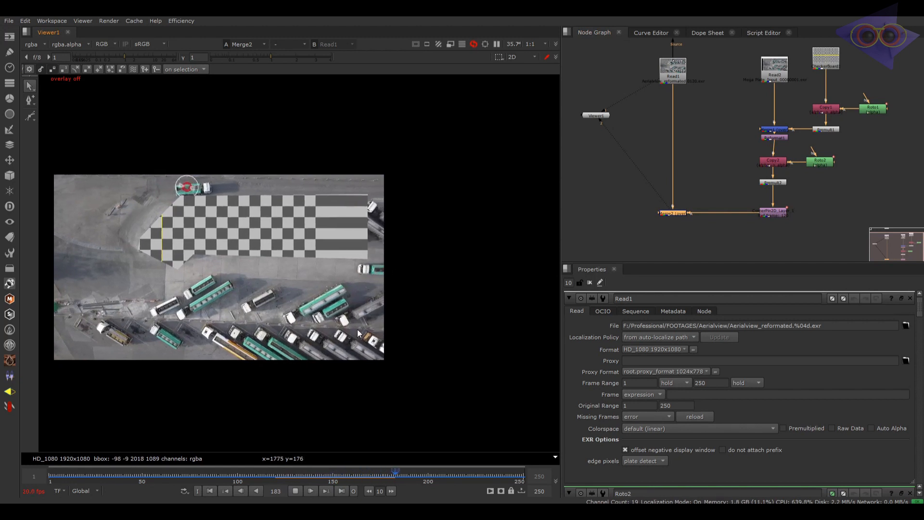
# Stop playback and scrub to frame 172 to inspect the checkerboard's clipped edge.
pyautogui.click(295, 491)
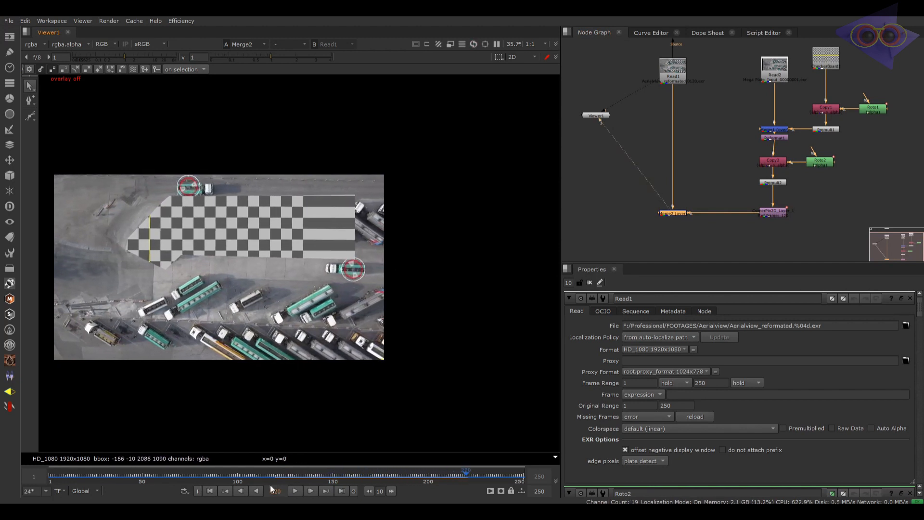
pyautogui.click(276, 477)
pyautogui.moveTo(290, 478); pyautogui.dragTo(374, 476)
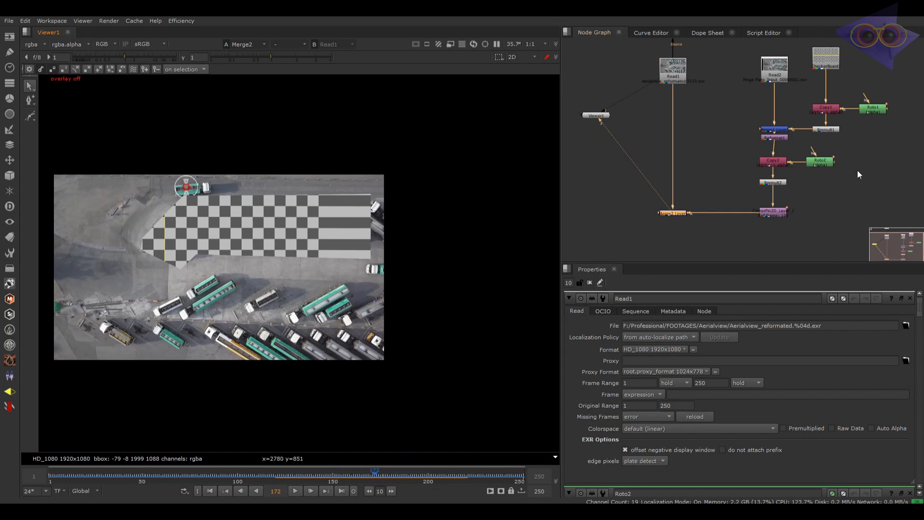
# Enable preserve bounding box on the Reformat1 node and scrub back to frame 34 to check the extended checkerboard.
pyautogui.click(825, 163)
pyautogui.doubleClick(776, 213)
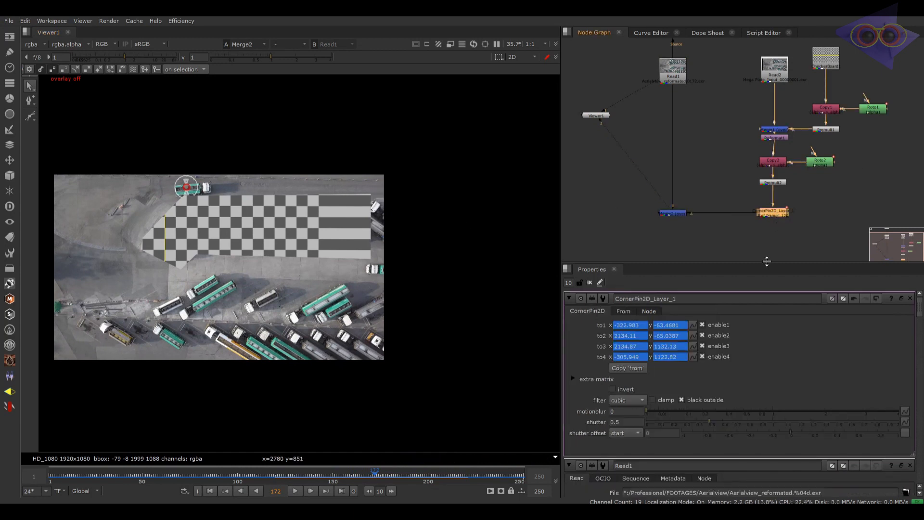
pyautogui.doubleClick(785, 138)
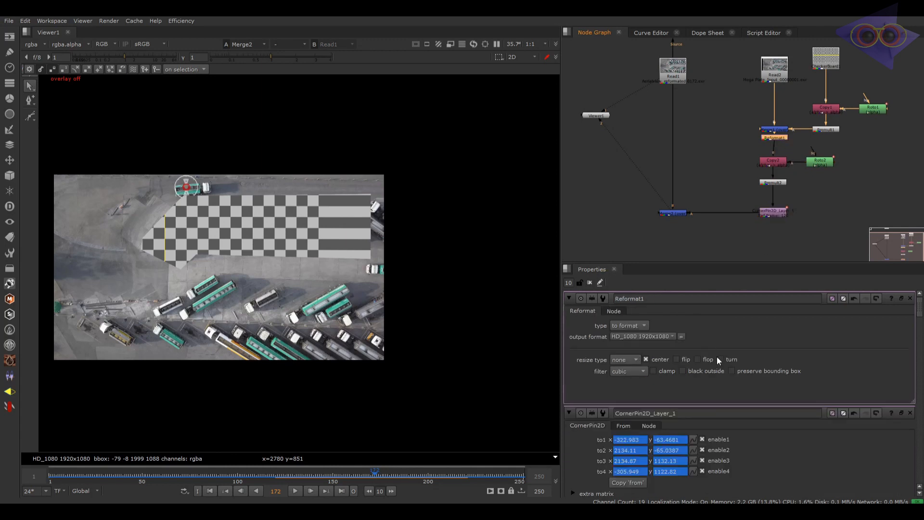
pyautogui.click(732, 371)
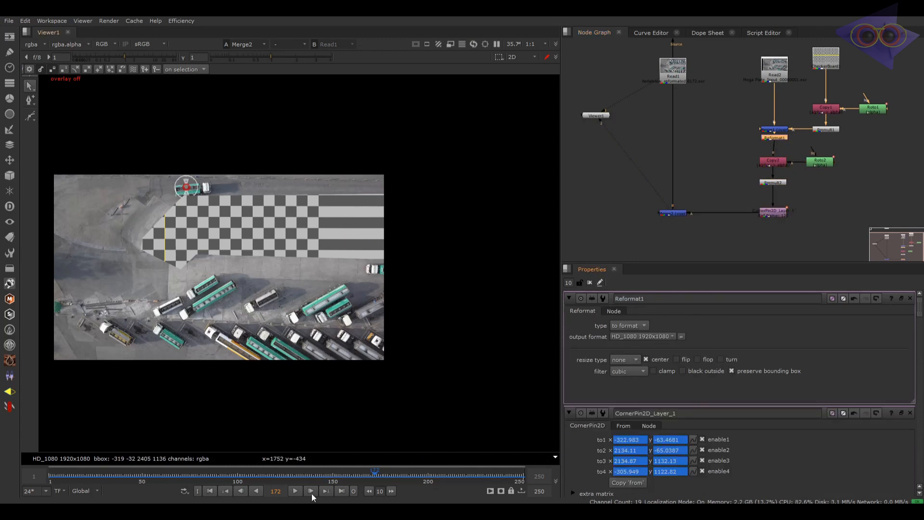
pyautogui.moveTo(303, 477); pyautogui.dragTo(115, 503)
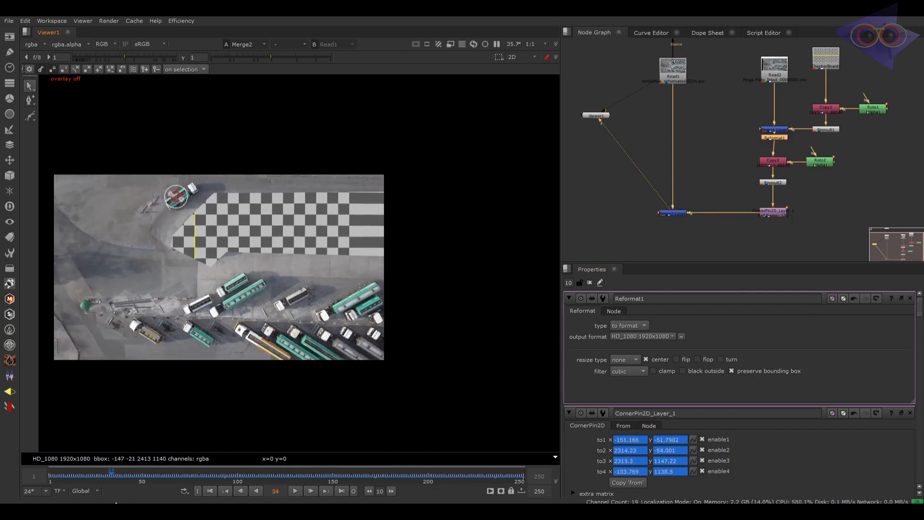
# Delete the checkerboard branch and its merge from the mega plate tree, and move Read2 higher above Reformat1.
pyautogui.moveTo(851, 116); pyautogui.dragTo(803, 145, button='middle')
pyautogui.moveTo(855, 48); pyautogui.dragTo(724, 166)
pyautogui.press('Delete')
pyautogui.press('Delete')
pyautogui.moveTo(726, 103); pyautogui.dragTo(723, 75)
pyautogui.moveTo(761, 130); pyautogui.dragTo(759, 179, button='middle')
pyautogui.moveTo(716, 120); pyautogui.dragTo(717, 113)
# Add a Boris FX Silhouette node after Read2 and space it below the mega plate.
pyautogui.press('Tab')
pyautogui.write('s')
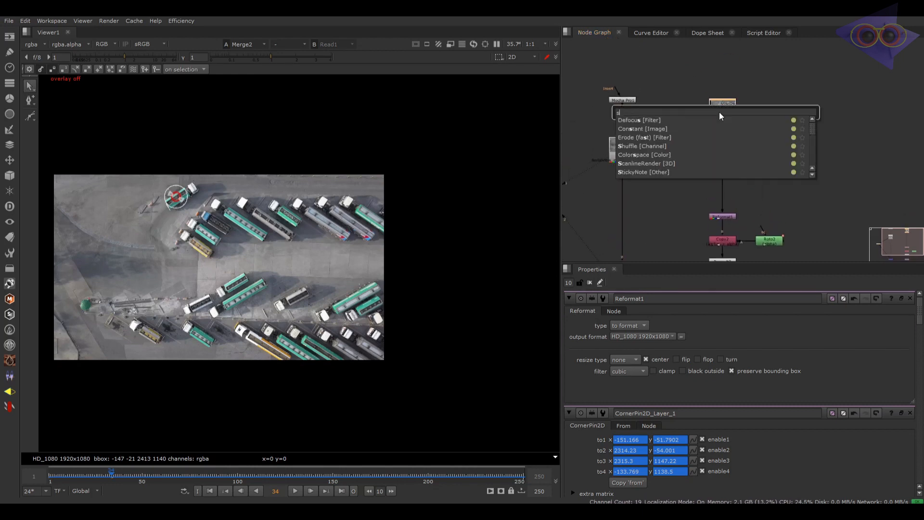
pyautogui.write('ilhouette [Boris FX Silhouette')
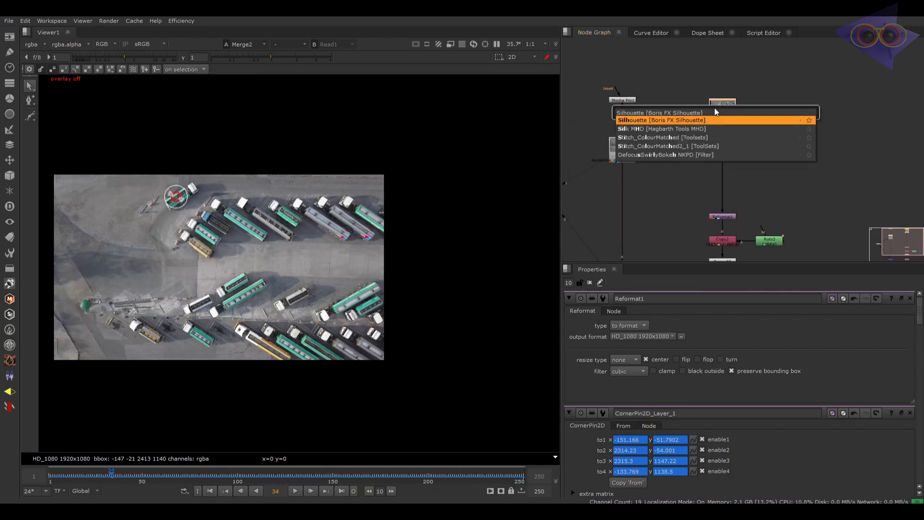
pyautogui.press('Return')
pyautogui.scroll(3, 708, 140)
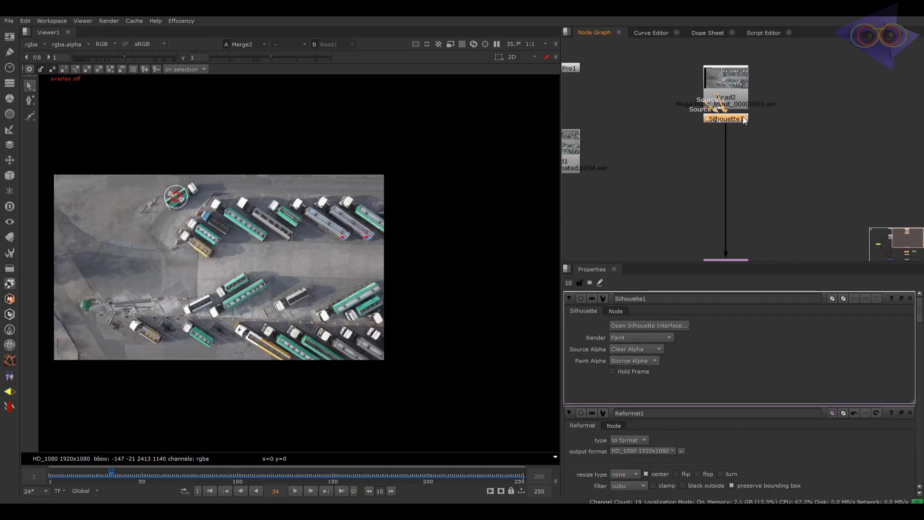
pyautogui.moveTo(741, 122); pyautogui.dragTo(741, 159)
pyautogui.click(776, 154)
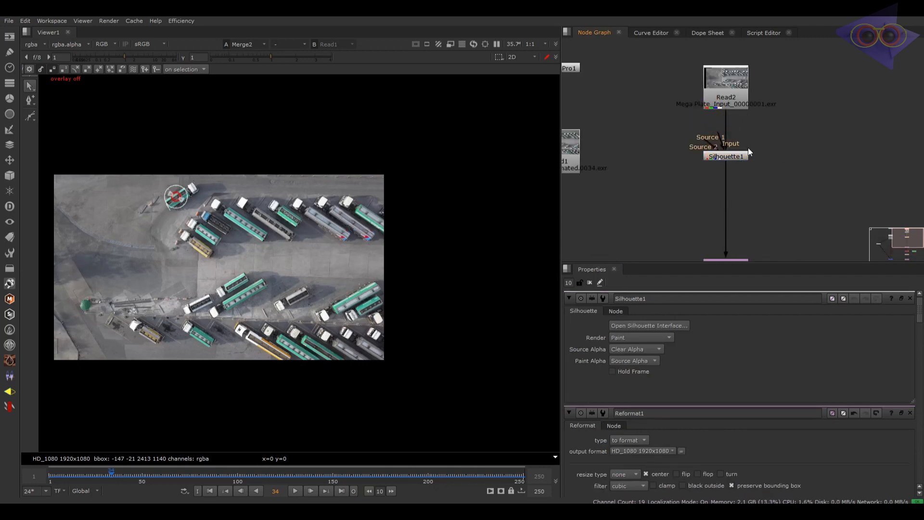
pyautogui.moveTo(775, 153); pyautogui.dragTo(768, 136, button='middle')
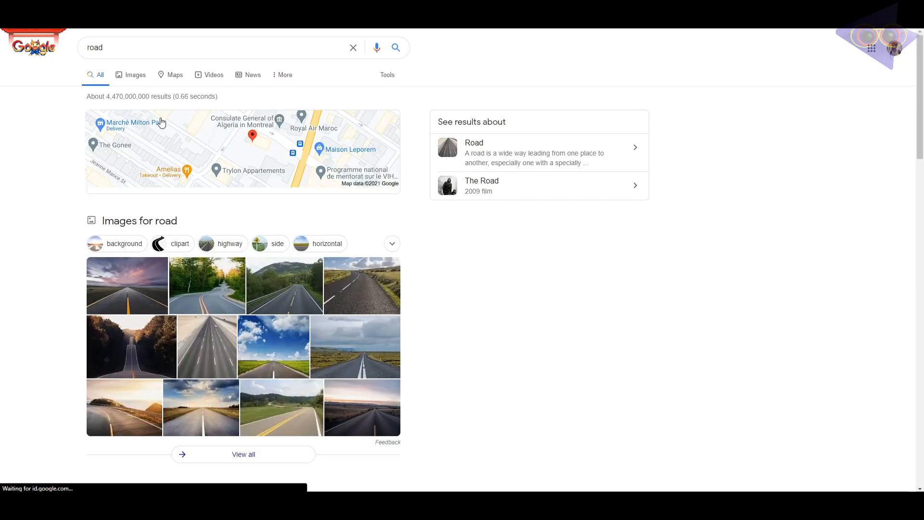
# Switch to Google Images, search for "road aerial view" and browse the pictures for a usable road.
pyautogui.click(128, 53)
pyautogui.write('aerial view')
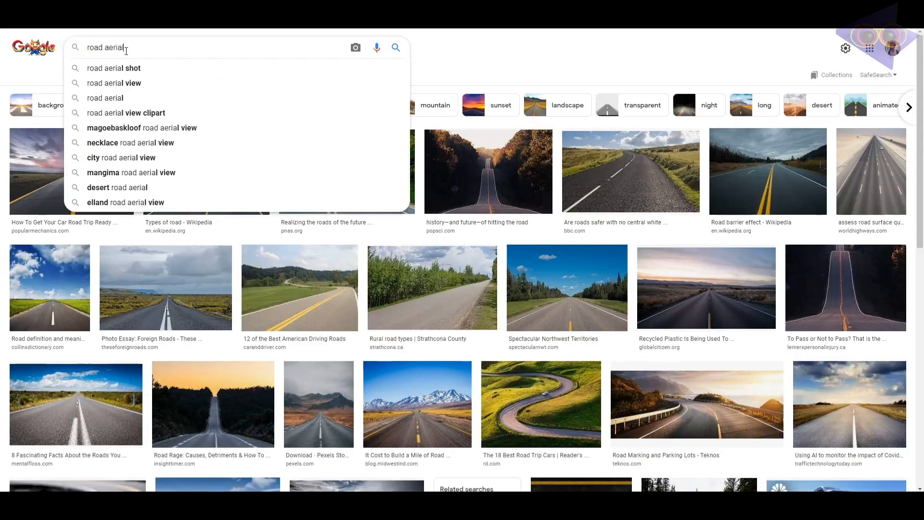
pyautogui.press('Return')
pyautogui.scroll(-8, 387, 291)
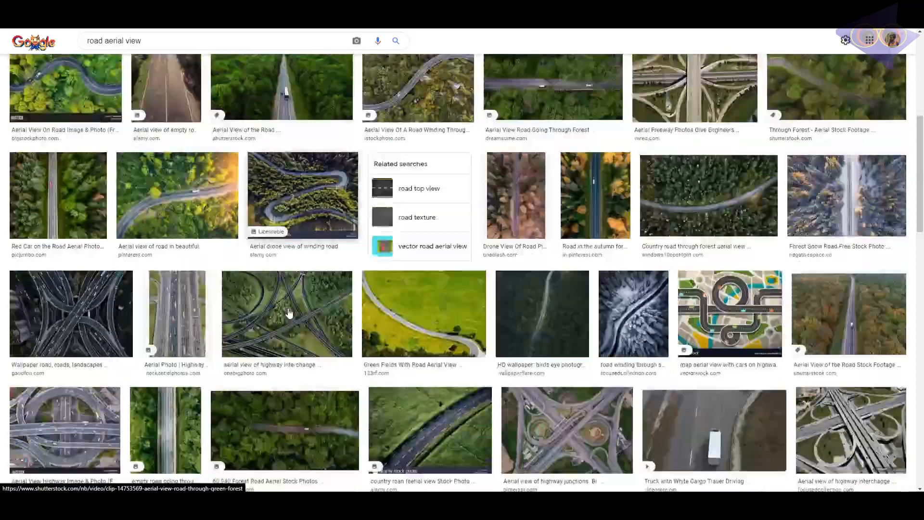
pyautogui.scroll(-15, 272, 269)
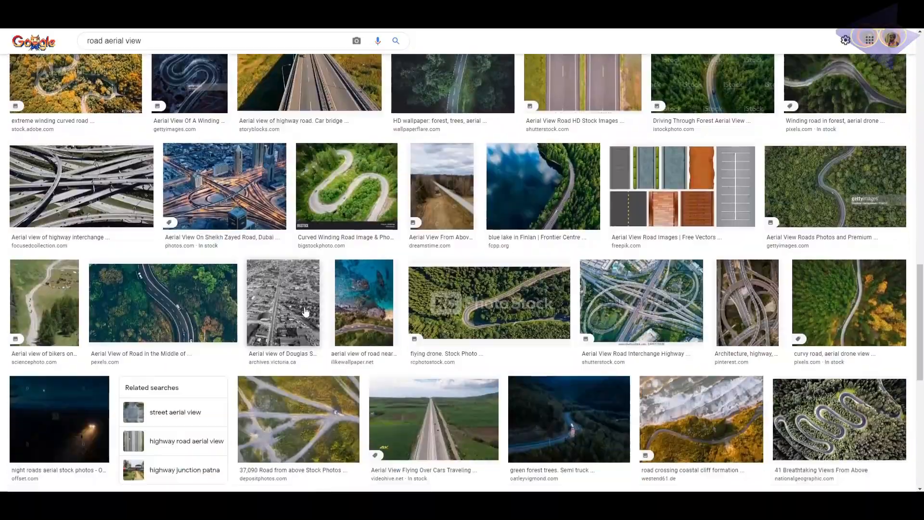
pyautogui.scroll(-15, 328, 308)
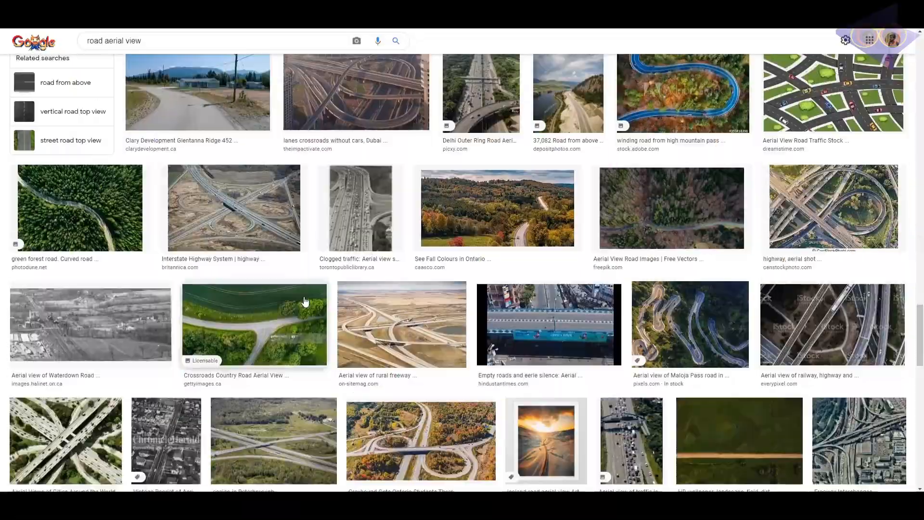
pyautogui.click(304, 302)
pyautogui.scroll(-6, 344, 304)
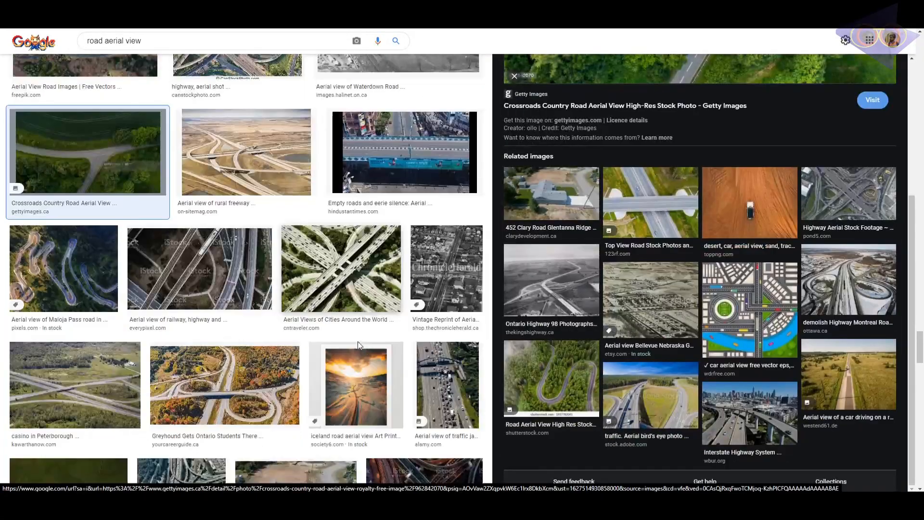
# Search Google Images for "road aerial top view" and save the VideoHive highway image as as.jpg for import.
pyautogui.click(125, 41)
pyautogui.write('top')
pyautogui.press('Return')
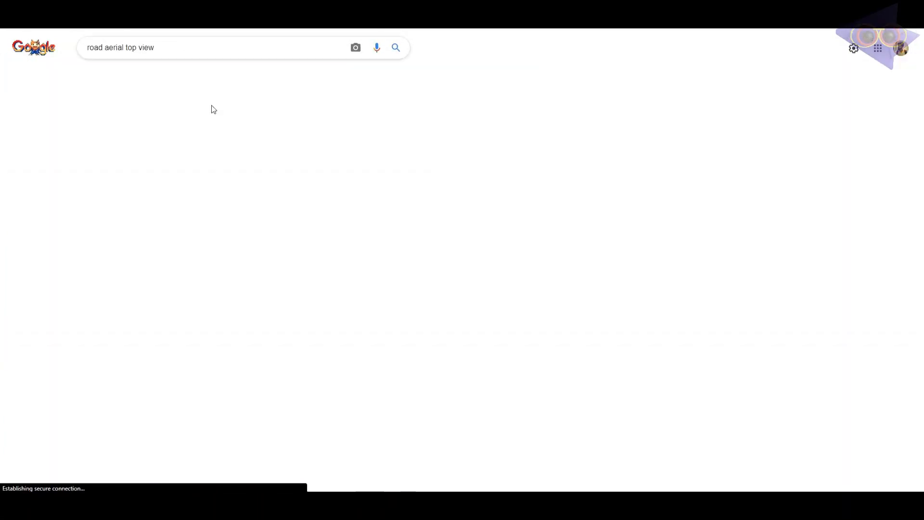
pyautogui.click(828, 173)
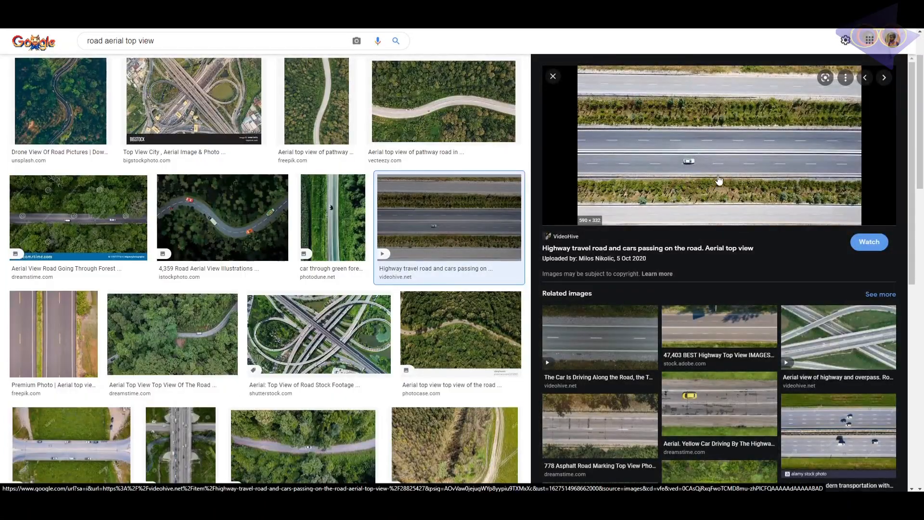
pyautogui.rightClick(729, 158)
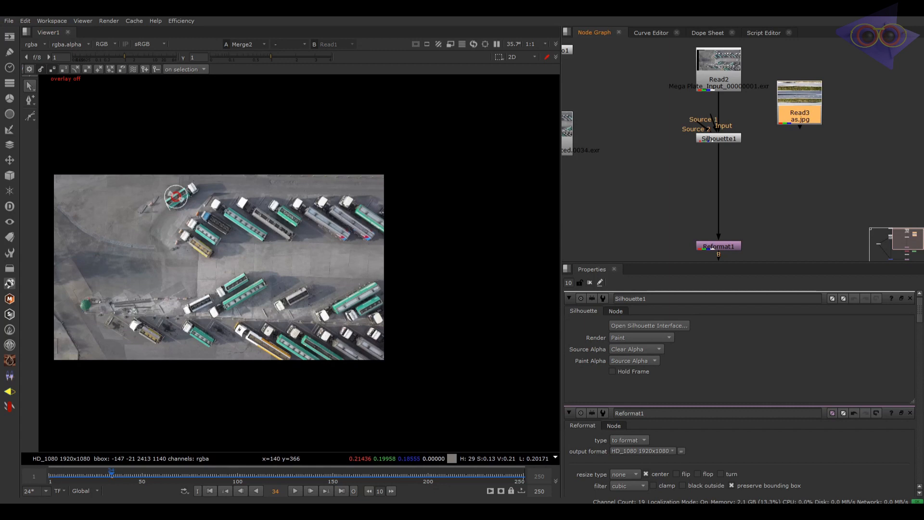
# In Nuke, connect Silhouette1's Source 1 input to the as.jpg Read3 node.
pyautogui.moveTo(750, 115); pyautogui.dragTo(807, 142)
pyautogui.click(734, 139)
pyautogui.scroll(3, 807, 142)
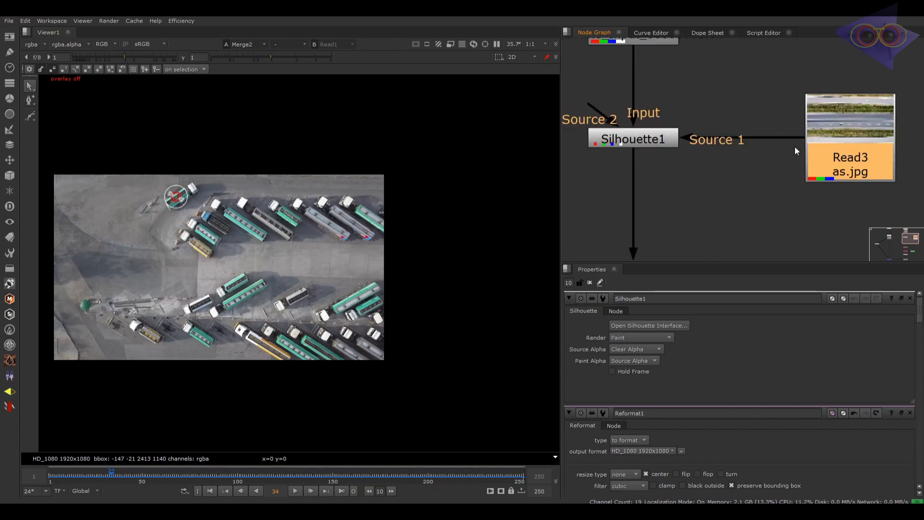
pyautogui.scroll(-2, 771, 135)
# Open the Silhouette interface from Silhouette1 and create a Paint project named Cleanplate in the Megaplate folder, with Float 16 depth.
pyautogui.click(720, 162)
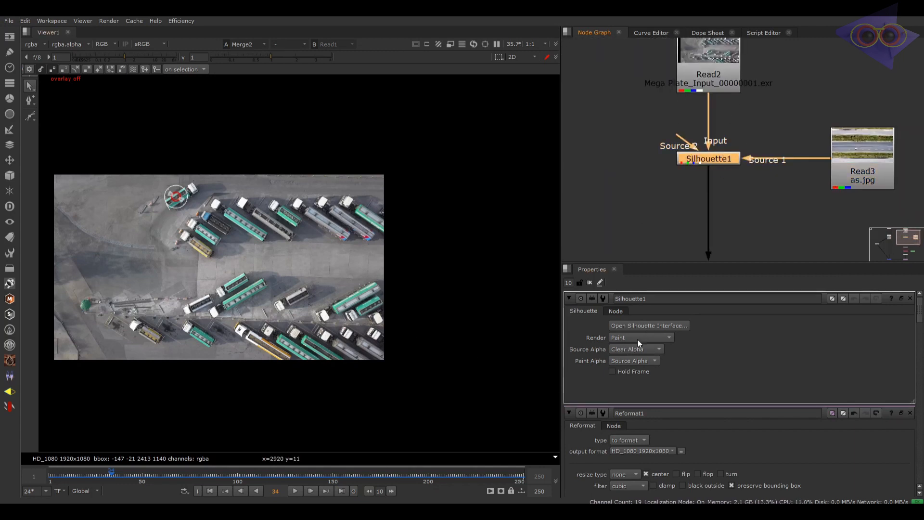
pyautogui.click(648, 325)
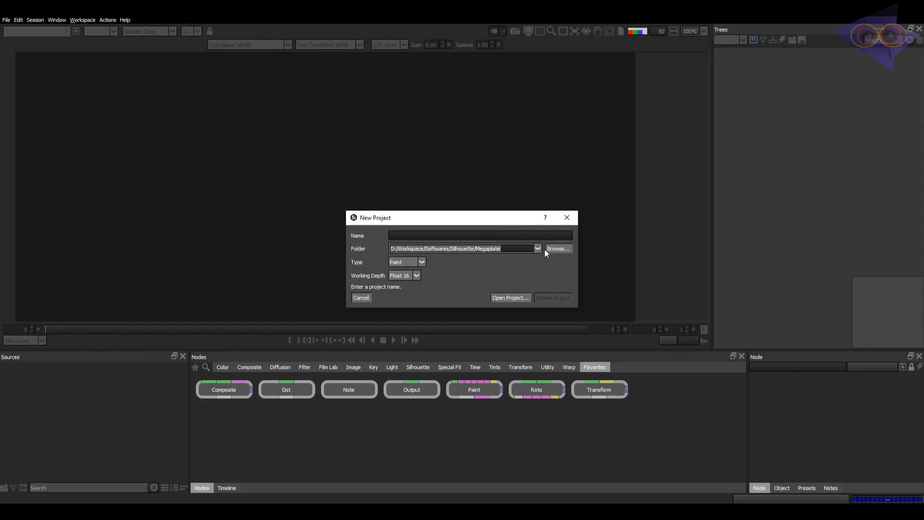
pyautogui.click(474, 237)
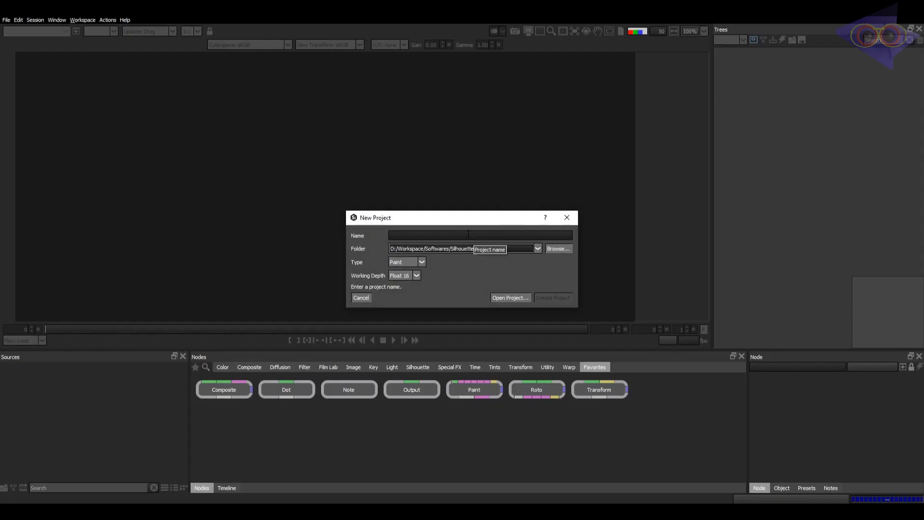
pyautogui.write('Cleanplate')
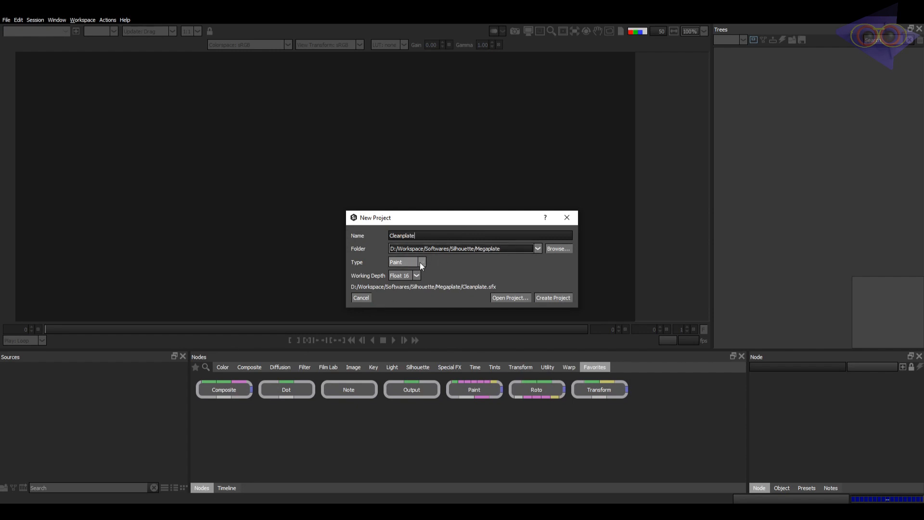
pyautogui.click(558, 299)
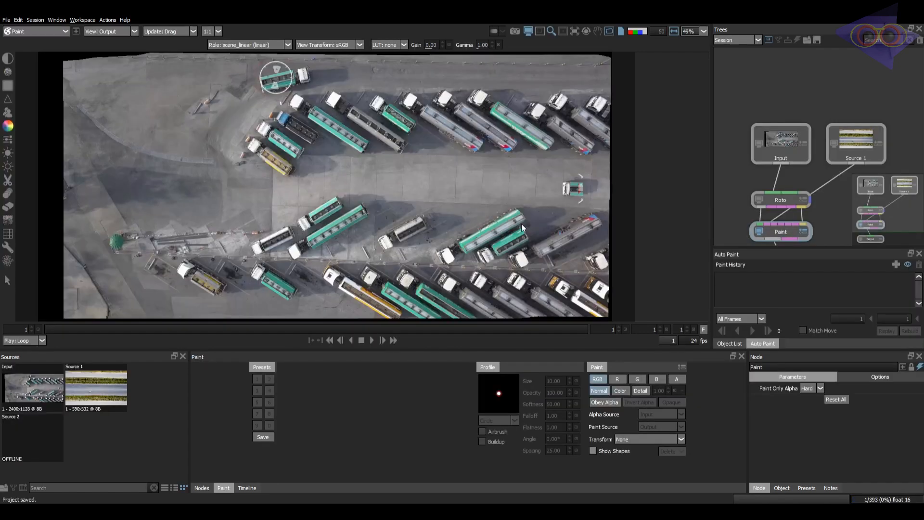
# Delete the Roto node from the Silhouette tree and line up the Paint and Output nodes below the sources.
pyautogui.moveTo(521, 223); pyautogui.dragTo(516, 223, button='middle')
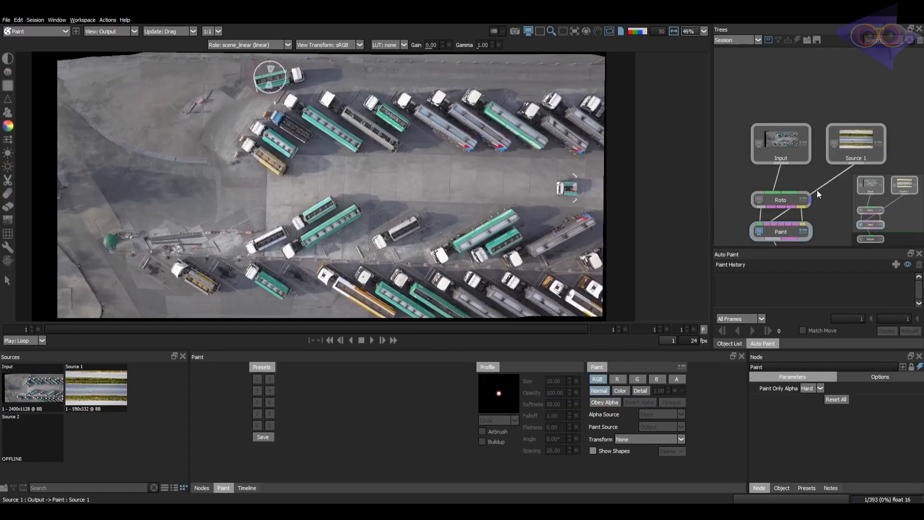
pyautogui.moveTo(809, 205); pyautogui.dragTo(812, 148, button='middle')
pyautogui.moveTo(796, 143); pyautogui.dragTo(870, 143)
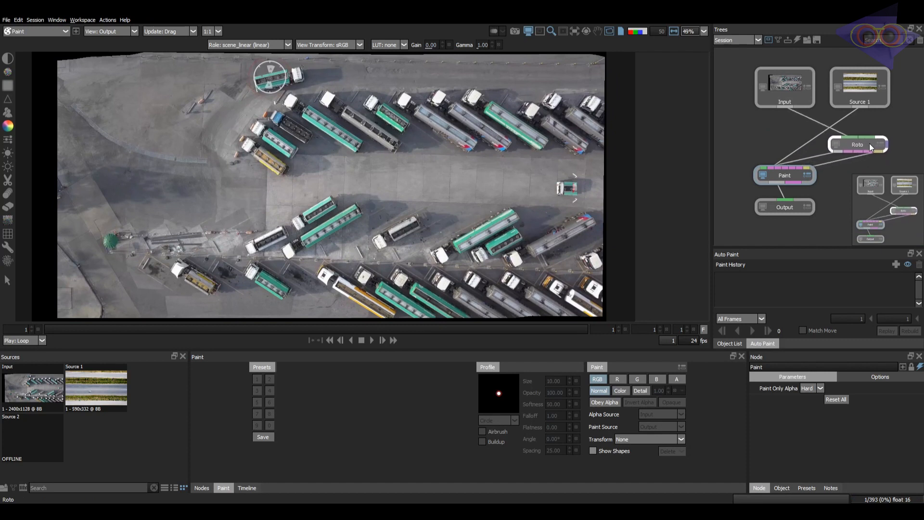
pyautogui.moveTo(845, 157); pyautogui.dragTo(837, 132, button='middle')
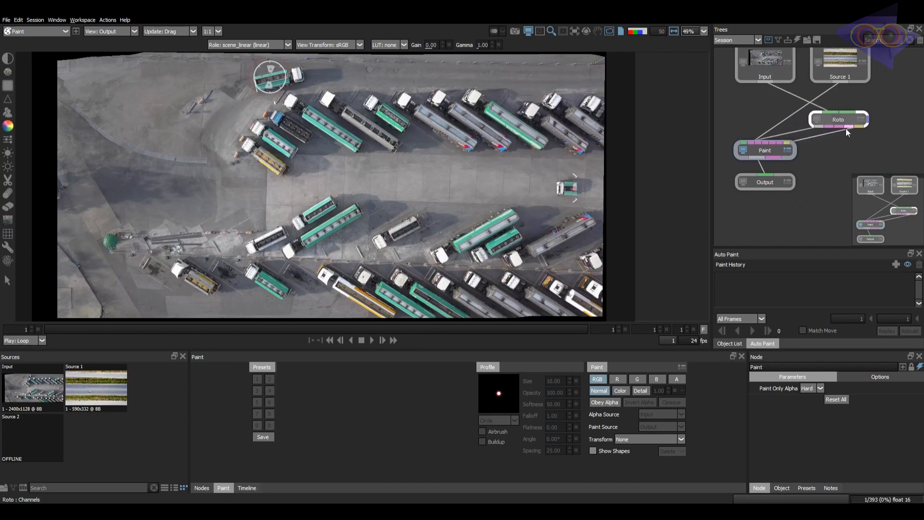
pyautogui.press('Delete')
pyautogui.moveTo(773, 152); pyautogui.dragTo(796, 139)
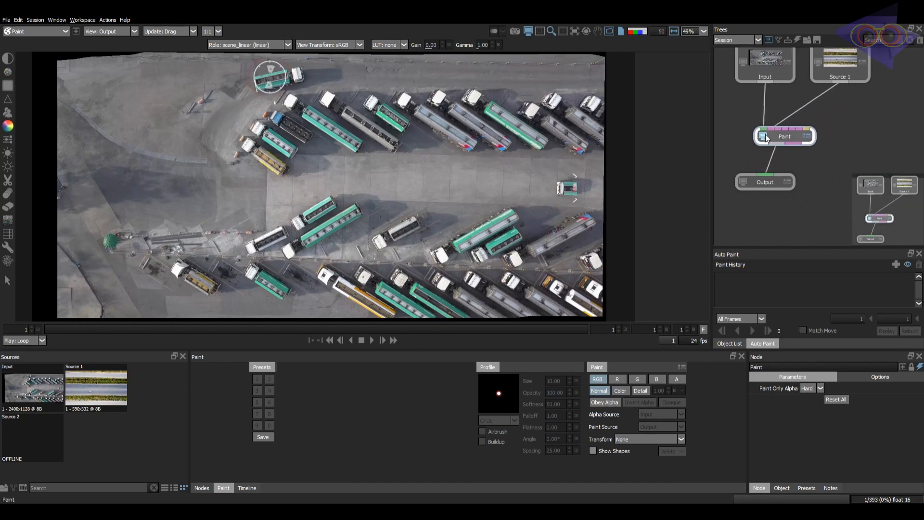
pyautogui.moveTo(775, 184); pyautogui.dragTo(789, 189)
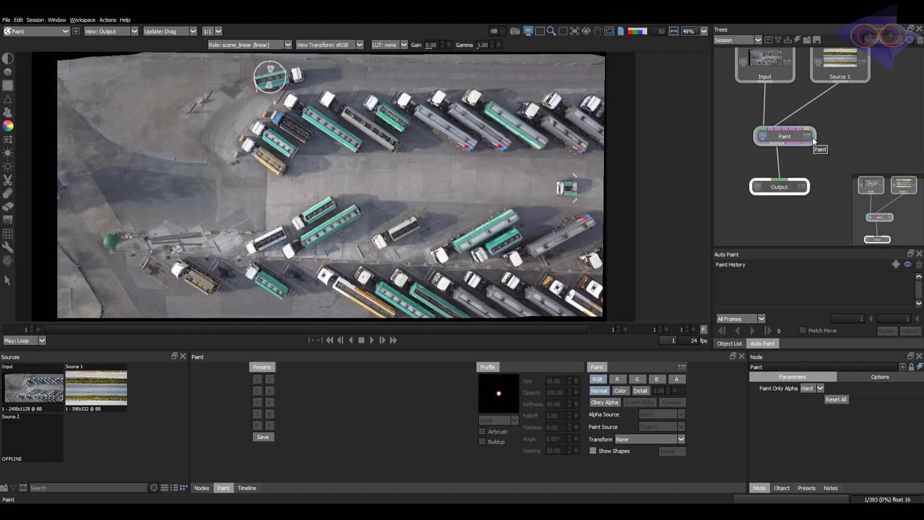
# Activate the Clone tool with a brush size of 127.45 and paint pavement over the circled truck at the yard's upper edge.
pyautogui.moveTo(246, 176); pyautogui.dragTo(227, 197, button='middle')
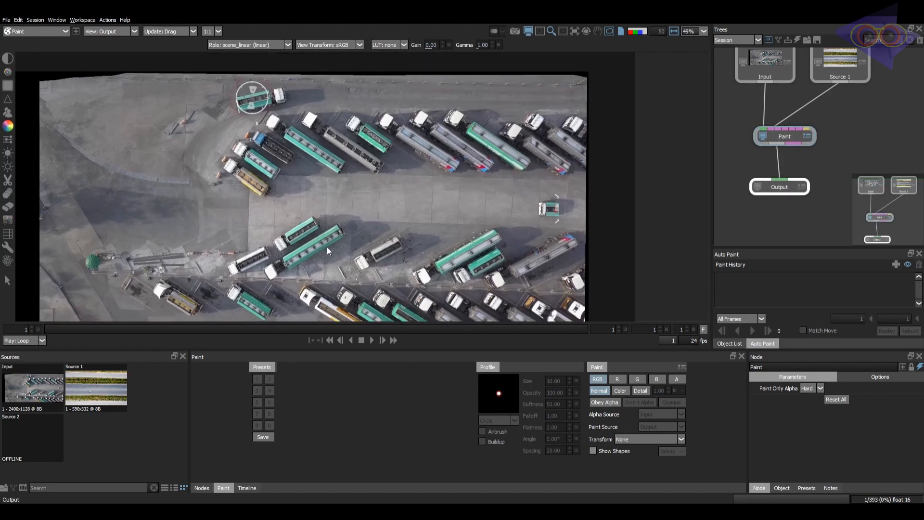
pyautogui.moveTo(328, 248); pyautogui.dragTo(342, 248, button='middle')
pyautogui.click(8, 112)
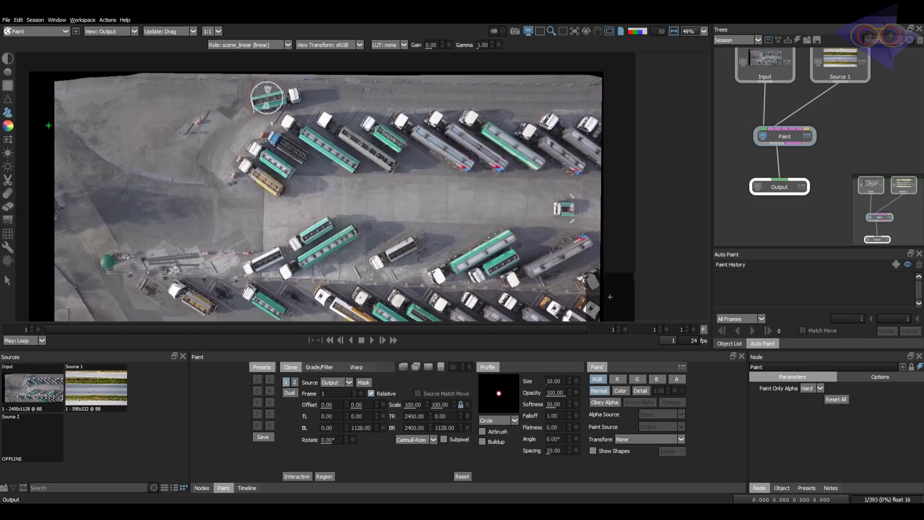
pyautogui.scroll(3, 258, 141)
pyautogui.keyDown('ctrl'); pyautogui.moveTo(223, 135); pyautogui.dragTo(186, 140); pyautogui.keyUp('ctrl')
pyautogui.moveTo(227, 108)
pyautogui.mouseDown()
pyautogui.moveTo(213, 152)
pyautogui.moveTo(257, 87)
pyautogui.mouseUp()
pyautogui.moveTo(257, 87); pyautogui.dragTo(254, 144, button='middle')
pyautogui.moveTo(308, 153)
pyautogui.keyDown('shift'); pyautogui.mouseDown()
pyautogui.moveTo(281, 127)
pyautogui.moveTo(303, 129)
pyautogui.mouseUp(); pyautogui.keyUp('shift')
pyautogui.moveTo(303, 127); pyautogui.dragTo(424, 128)
# Set the clone offset to -261, -4 and paint pavement over the tan truck at the end of the upper row.
pyautogui.moveTo(367, 111); pyautogui.dragTo(350, 81, button='middle')
pyautogui.scroll(-2, 350, 81)
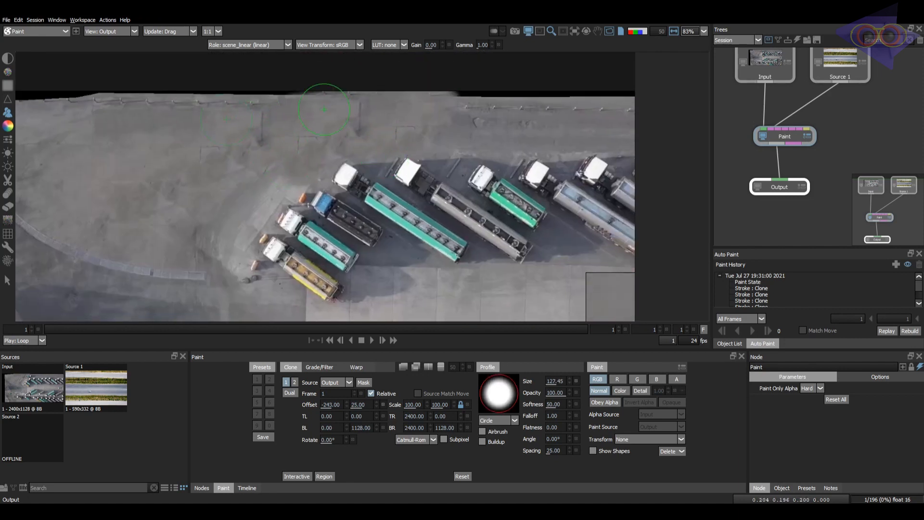
pyautogui.keyDown('shift'); pyautogui.moveTo(335, 205); pyautogui.dragTo(335, 205); pyautogui.keyUp('shift')
pyautogui.moveTo(336, 204)
pyautogui.mouseDown()
pyautogui.moveTo(365, 202)
pyautogui.moveTo(284, 204)
pyautogui.mouseUp()
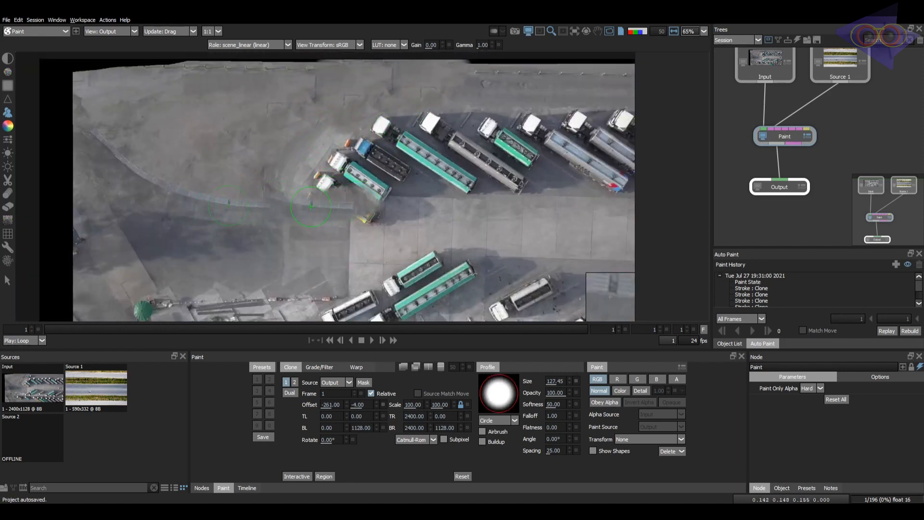
# Reduce the clone brush size to 72.41, clone pavement over the small truck in the central lane and undo the last stroke.
pyautogui.scroll(-2, 396, 191)
pyautogui.moveTo(396, 191); pyautogui.dragTo(185, 183, button='middle')
pyautogui.scroll(4, 472, 234)
pyautogui.moveTo(492, 216)
pyautogui.keyDown('ctrl'); pyautogui.mouseDown()
pyautogui.moveTo(464, 214)
pyautogui.moveTo(475, 213)
pyautogui.mouseUp(); pyautogui.keyUp('ctrl')
pyautogui.moveTo(472, 213); pyautogui.dragTo(531, 206)
pyautogui.hotkey('ctrl', 'z')
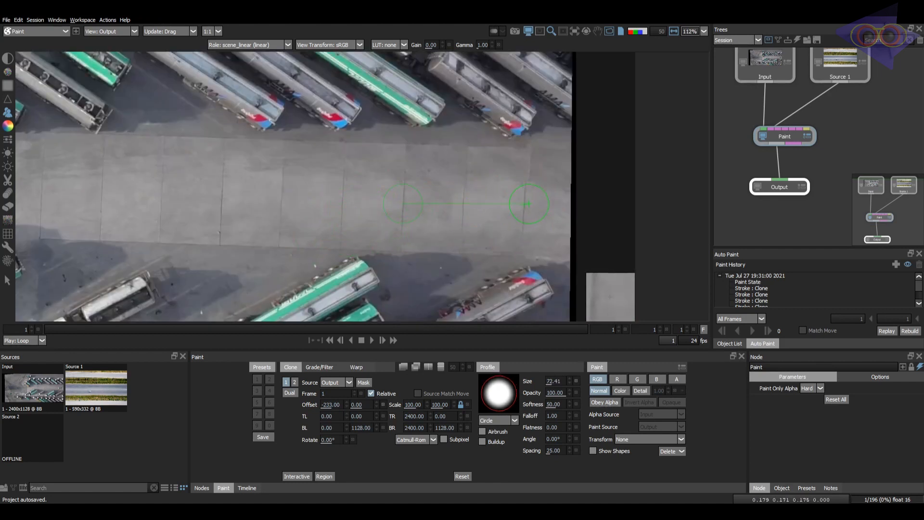
# Enlarge the clone brush to 231.13, set the offset to -337, 22 and paint pavement over the cabs of the upper truck row.
pyautogui.scroll(-4, 575, 186)
pyautogui.moveTo(418, 203); pyautogui.dragTo(509, 228, button='middle')
pyautogui.scroll(2, 309, 150)
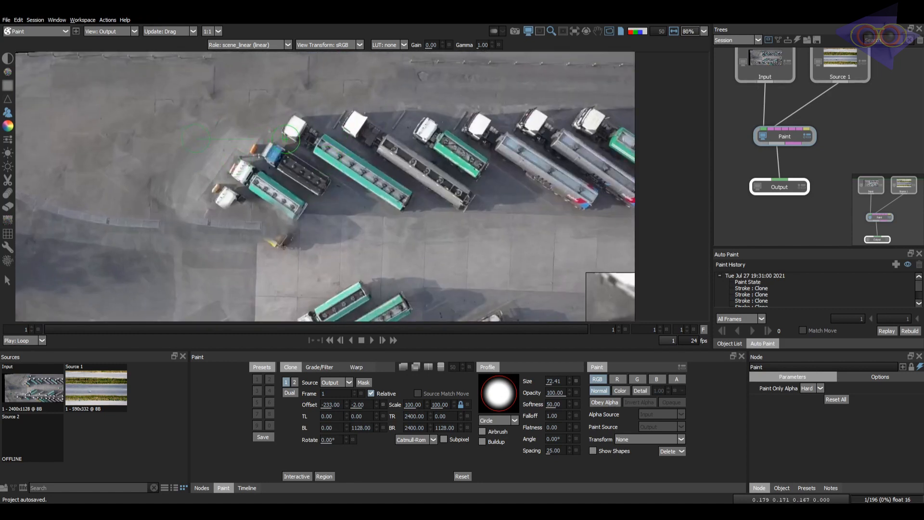
pyautogui.keyDown('ctrl'); pyautogui.moveTo(292, 145); pyautogui.dragTo(354, 147); pyautogui.keyUp('ctrl')
pyautogui.scroll(-2, 314, 156)
pyautogui.moveTo(353, 147)
pyautogui.keyDown('shift'); pyautogui.mouseDown()
pyautogui.moveTo(276, 165)
pyautogui.moveTo(386, 150)
pyautogui.moveTo(582, 146)
pyautogui.mouseUp(); pyautogui.keyUp('shift')
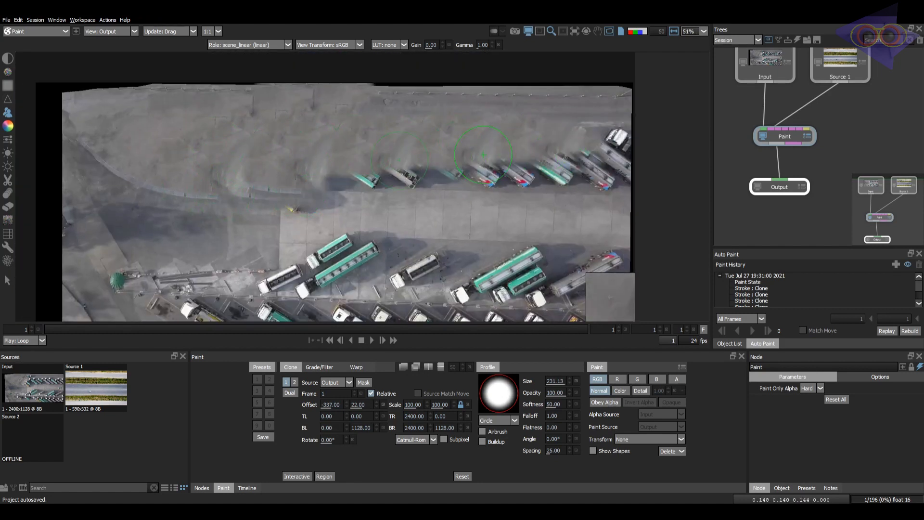
# Set the clone offset to -530, -30 and paint pavement over the remaining truck tails in the upper row.
pyautogui.moveTo(329, 168); pyautogui.dragTo(251, 167, button='middle')
pyautogui.moveTo(250, 167); pyautogui.dragTo(540, 149)
pyautogui.moveTo(258, 147); pyautogui.dragTo(296, 151, button='middle')
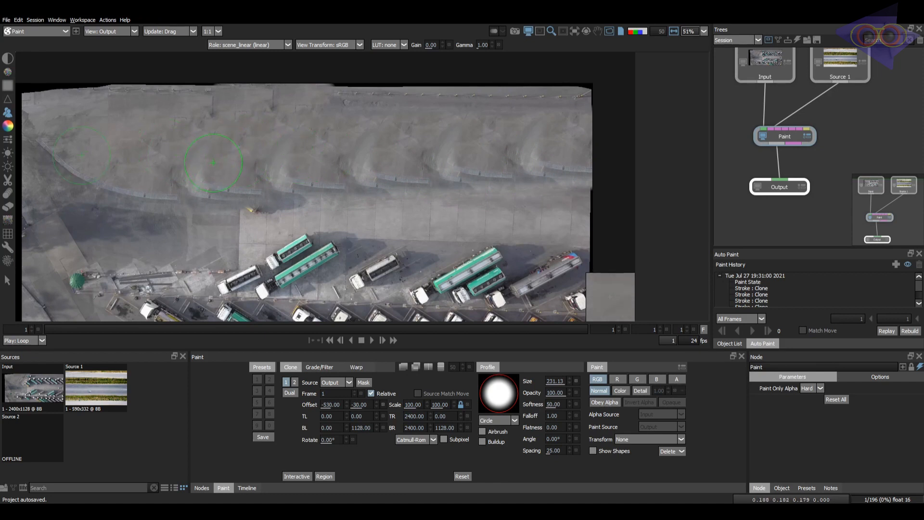
# Clone plain pavement over the repeated curb arcs in the cleared upper row, using brush size 118.83 and offset -1007, -38.
pyautogui.moveTo(213, 162); pyautogui.dragTo(206, 174)
pyautogui.moveTo(206, 174)
pyautogui.keyDown('shift'); pyautogui.mouseDown()
pyautogui.moveTo(190, 173)
pyautogui.moveTo(430, 157)
pyautogui.moveTo(410, 157)
pyautogui.mouseUp(); pyautogui.keyUp('shift')
pyautogui.moveTo(431, 157); pyautogui.dragTo(527, 159)
pyautogui.keyDown('shift'); pyautogui.moveTo(576, 155); pyautogui.dragTo(502, 154); pyautogui.keyUp('shift')
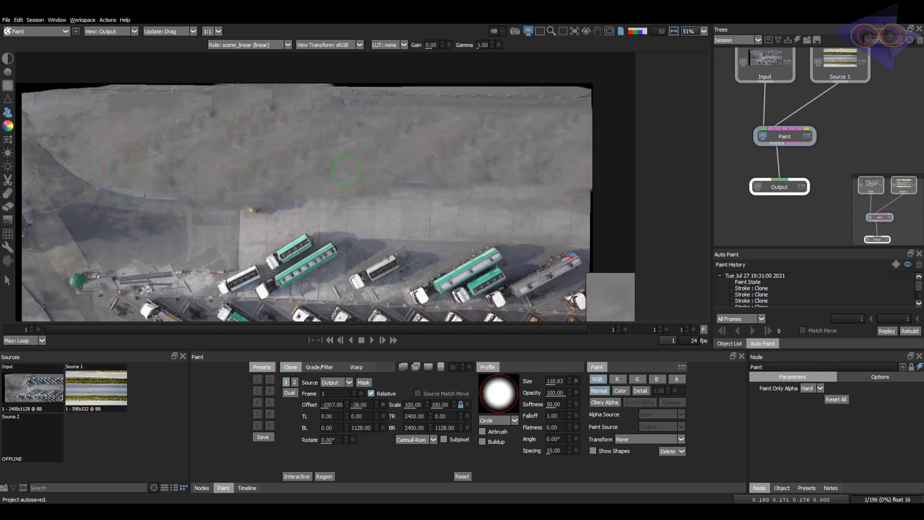
# Reduce the brush to 59.50 and blend the uneven pavement above the concrete lane with the Drag and Clone tools.
pyautogui.scroll(3, 346, 171)
pyautogui.press('d')
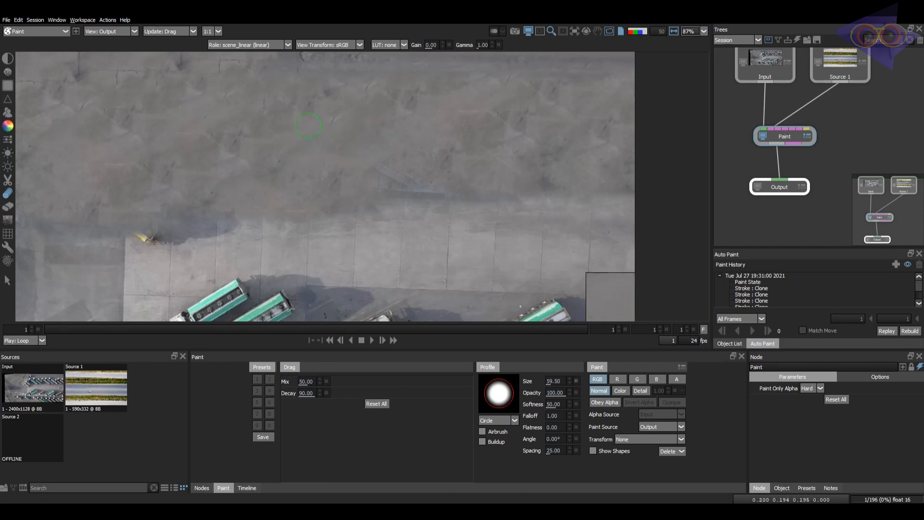
pyautogui.moveTo(309, 125); pyautogui.dragTo(338, 127, button='middle')
pyautogui.press('c')
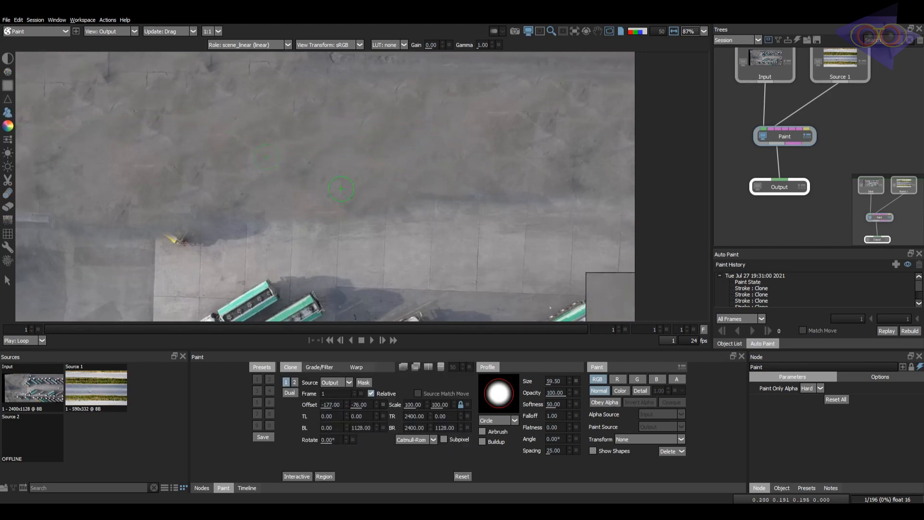
pyautogui.moveTo(341, 189); pyautogui.dragTo(395, 196, button='middle')
pyautogui.keyDown('shift'); pyautogui.moveTo(396, 196); pyautogui.dragTo(382, 186); pyautogui.keyUp('shift')
# Set the clone offset to -4, 168 and rebuild the concrete slab's corner over the yellow object.
pyautogui.scroll(-3, 433, 178)
pyautogui.scroll(3, 414, 275)
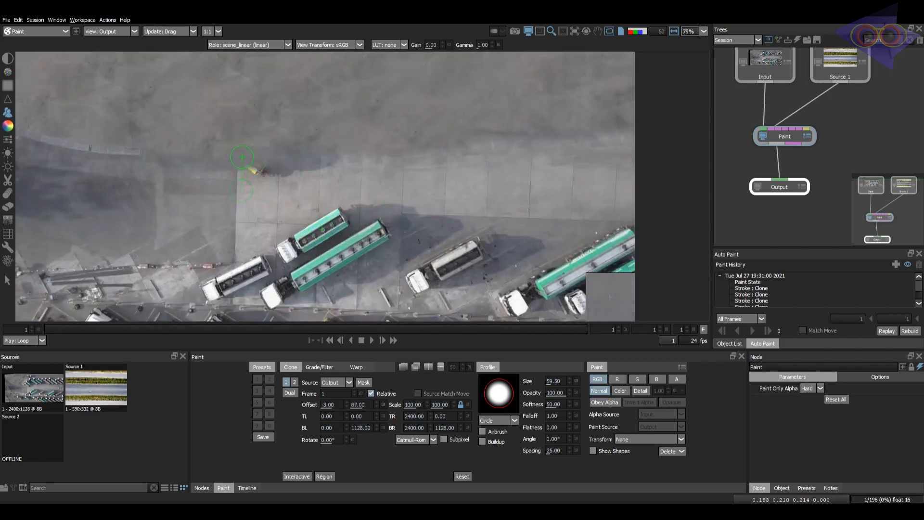
pyautogui.scroll(3, 243, 157)
pyautogui.moveTo(240, 130); pyautogui.dragTo(351, 154)
pyautogui.moveTo(301, 118); pyautogui.dragTo(292, 122)
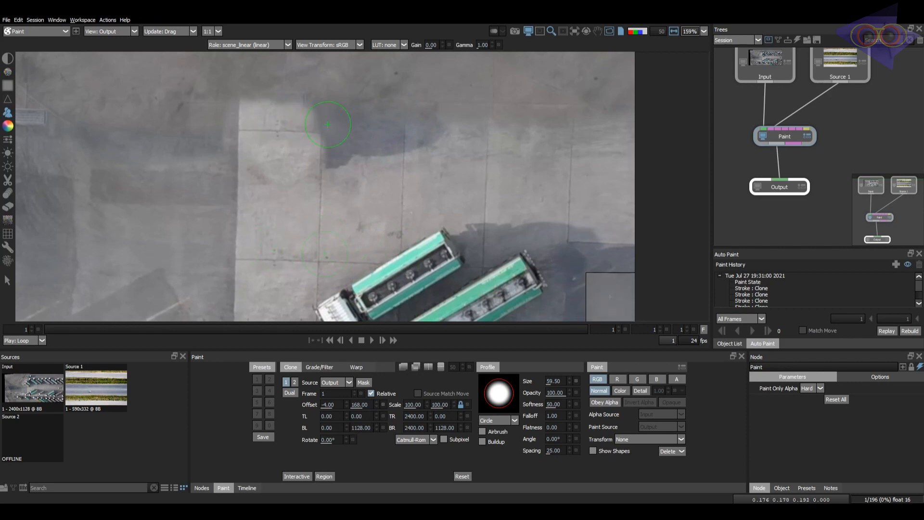
# Extend the curved curb line to the concrete slab by cloning it with brush size 47.93 and offset -152, 1.
pyautogui.scroll(-5, 285, 124)
pyautogui.moveTo(285, 124); pyautogui.dragTo(426, 138, button='middle')
pyautogui.moveTo(260, 143)
pyautogui.keyDown('shift'); pyautogui.mouseDown()
pyautogui.moveTo(317, 143)
pyautogui.moveTo(284, 139)
pyautogui.mouseUp(); pyautogui.keyUp('shift')
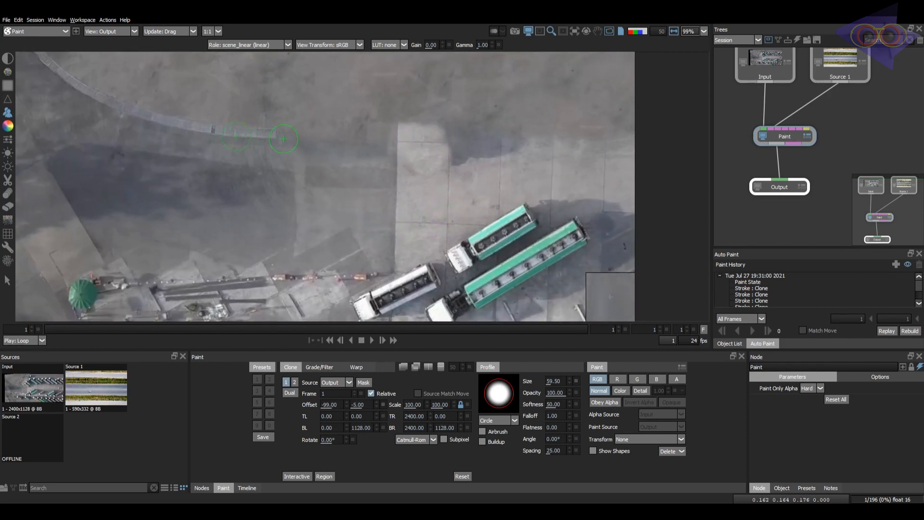
pyautogui.scroll(5, 346, 130)
pyautogui.press('d')
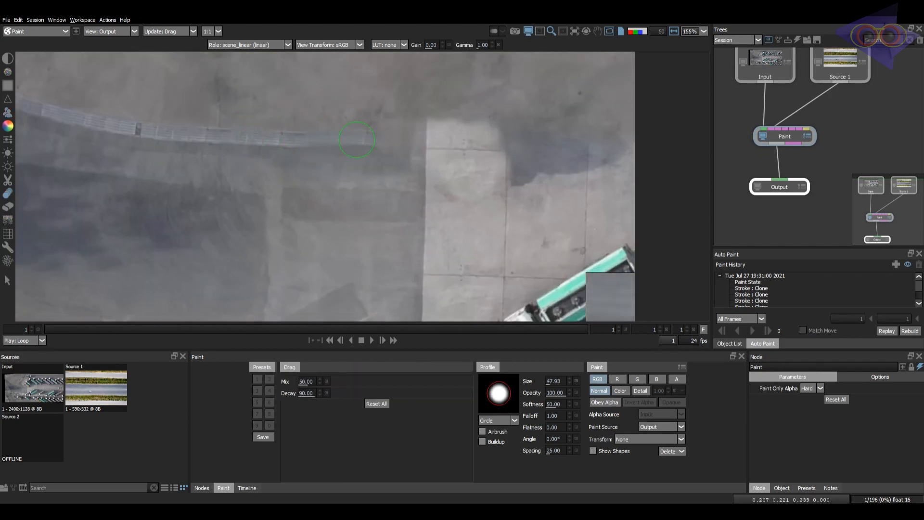
pyautogui.press('c')
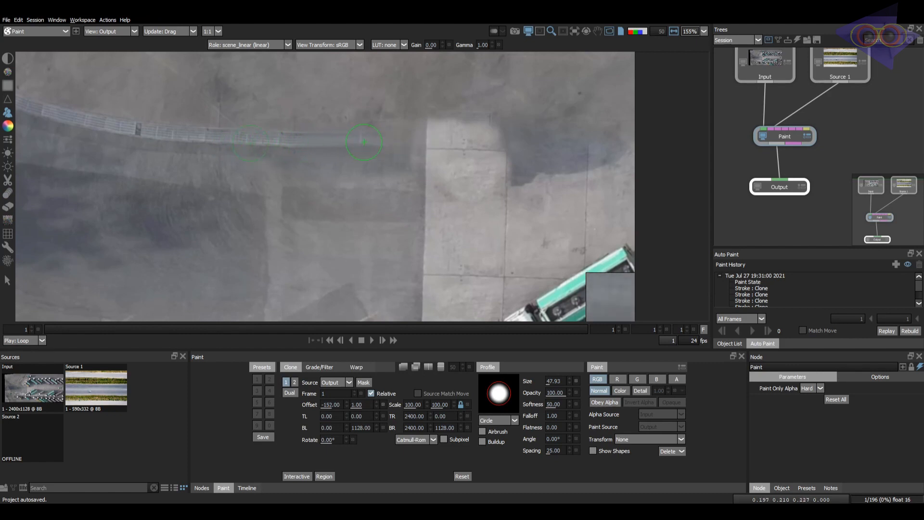
pyautogui.press('d')
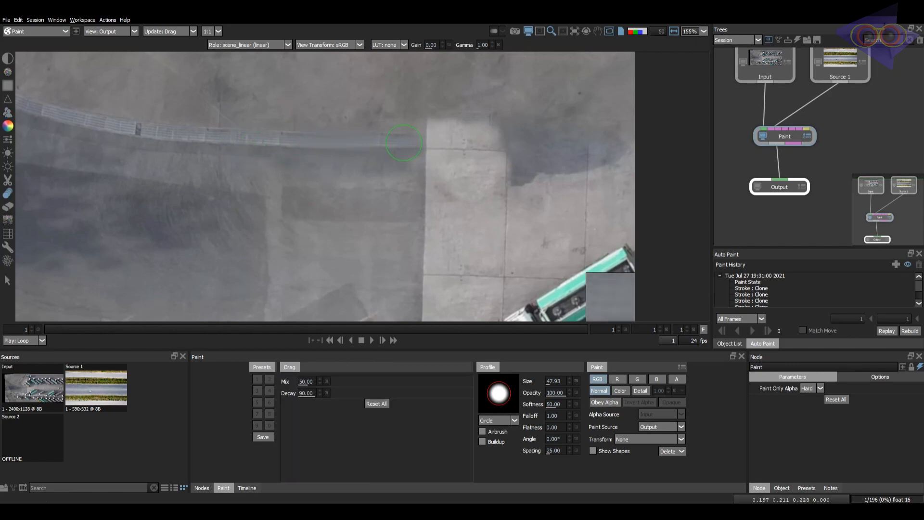
# Clone pavement with a brush size of 88.54 over the fence line along the plate's upper edge.
pyautogui.scroll(-5, 386, 169)
pyautogui.moveTo(448, 212)
pyautogui.mouseDown(button='middle')
pyautogui.moveTo(382, 85)
pyautogui.moveTo(354, 271)
pyautogui.moveTo(405, 279)
pyautogui.mouseUp(button='middle')
pyautogui.press('c')
pyautogui.keyDown('shift'); pyautogui.moveTo(281, 109); pyautogui.dragTo(271, 99); pyautogui.keyUp('shift')
pyautogui.keyDown('ctrl'); pyautogui.moveTo(238, 92); pyautogui.dragTo(249, 92); pyautogui.keyUp('ctrl')
pyautogui.moveTo(222, 92); pyautogui.dragTo(310, 93)
pyautogui.moveTo(481, 96)
pyautogui.mouseDown()
pyautogui.moveTo(442, 95)
pyautogui.moveTo(544, 99)
pyautogui.mouseUp()
pyautogui.moveTo(476, 101); pyautogui.dragTo(365, 115, button='middle')
pyautogui.moveTo(448, 113); pyautogui.dragTo(513, 112)
pyautogui.moveTo(347, 131); pyautogui.dragTo(407, 127)
# Set the clone offset to -321, -29 and paint clean pavement over the dark patches at the far end of the upper area.
pyautogui.moveTo(429, 94)
pyautogui.keyDown('shift'); pyautogui.mouseDown()
pyautogui.moveTo(414, 113)
pyautogui.moveTo(617, 121)
pyautogui.mouseUp(); pyautogui.keyUp('shift')
pyautogui.moveTo(594, 131); pyautogui.dragTo(534, 101, button='middle')
pyautogui.moveTo(565, 97); pyautogui.dragTo(571, 113)
pyautogui.keyDown('shift'); pyautogui.moveTo(462, 208); pyautogui.dragTo(426, 155); pyautogui.keyUp('shift')
pyautogui.scroll(2, 425, 155)
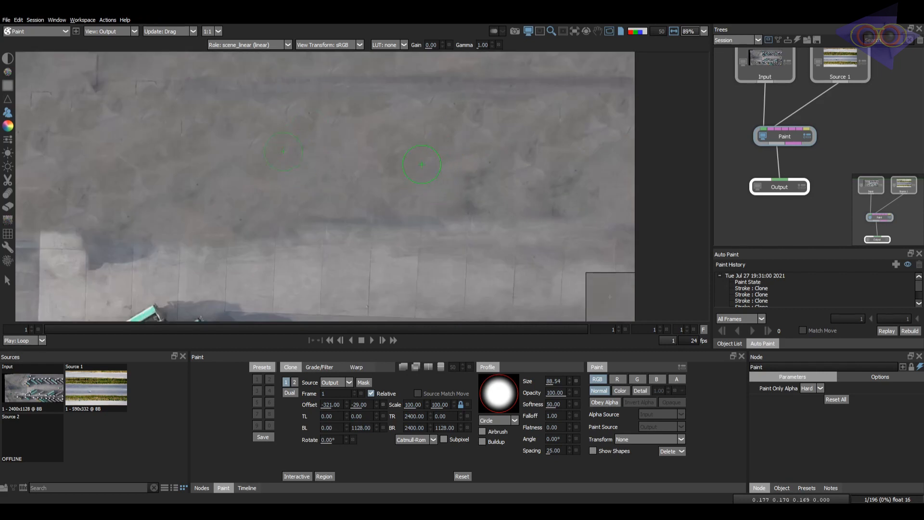
pyautogui.moveTo(534, 181); pyautogui.dragTo(584, 146)
pyautogui.keyDown('shift'); pyautogui.moveTo(613, 96); pyautogui.dragTo(600, 114); pyautogui.keyUp('shift')
pyautogui.scroll(-3, 491, 205)
pyautogui.scroll(-1, 482, 137)
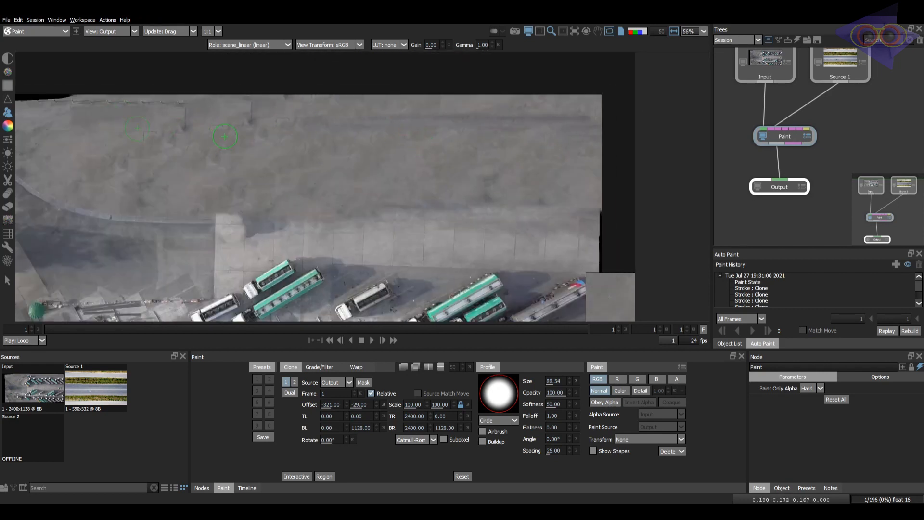
# Reduce the clone brush to 64.55, set the offset to -238, 28 and retouch the pavement beneath the fence line.
pyautogui.scroll(5, 223, 130)
pyautogui.moveTo(220, 130)
pyautogui.keyDown('ctrl'); pyautogui.mouseDown()
pyautogui.moveTo(201, 130)
pyautogui.moveTo(230, 130)
pyautogui.mouseUp(); pyautogui.keyUp('ctrl')
pyautogui.keyDown('shift'); pyautogui.moveTo(131, 95); pyautogui.dragTo(183, 104); pyautogui.keyUp('shift')
pyautogui.moveTo(157, 98); pyautogui.dragTo(155, 128)
pyautogui.moveTo(158, 107); pyautogui.dragTo(203, 121, button='middle')
pyautogui.keyDown('ctrl'); pyautogui.moveTo(204, 120); pyautogui.dragTo(218, 120); pyautogui.keyUp('ctrl')
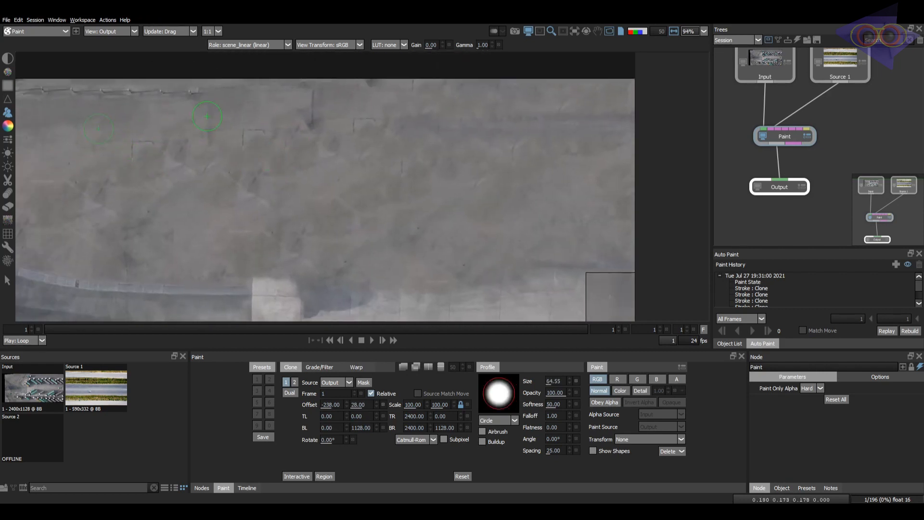
# Clone pavement over the dark vertical crack and the repeated corner marks, using offsets of -222, 100 and 110, 56.
pyautogui.moveTo(314, 112)
pyautogui.mouseDown()
pyautogui.moveTo(316, 133)
pyautogui.moveTo(301, 78)
pyautogui.mouseUp()
pyautogui.moveTo(255, 106)
pyautogui.keyDown('shift'); pyautogui.mouseDown()
pyautogui.moveTo(263, 138)
pyautogui.moveTo(246, 139)
pyautogui.mouseUp(); pyautogui.keyUp('shift')
pyautogui.moveTo(372, 121); pyautogui.dragTo(355, 131)
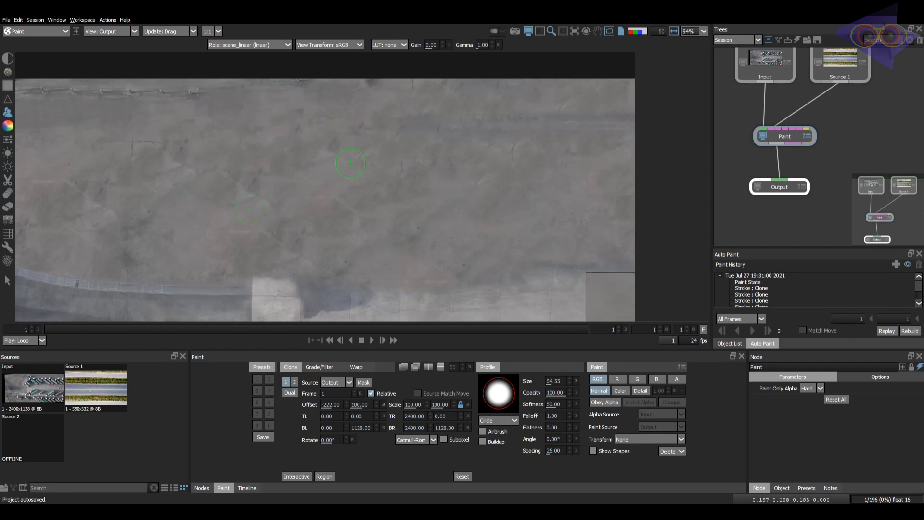
pyautogui.moveTo(324, 161); pyautogui.dragTo(315, 175)
pyautogui.keyDown('shift'); pyautogui.moveTo(313, 175); pyautogui.dragTo(298, 190); pyautogui.keyUp('shift')
pyautogui.scroll(-1, 335, 160)
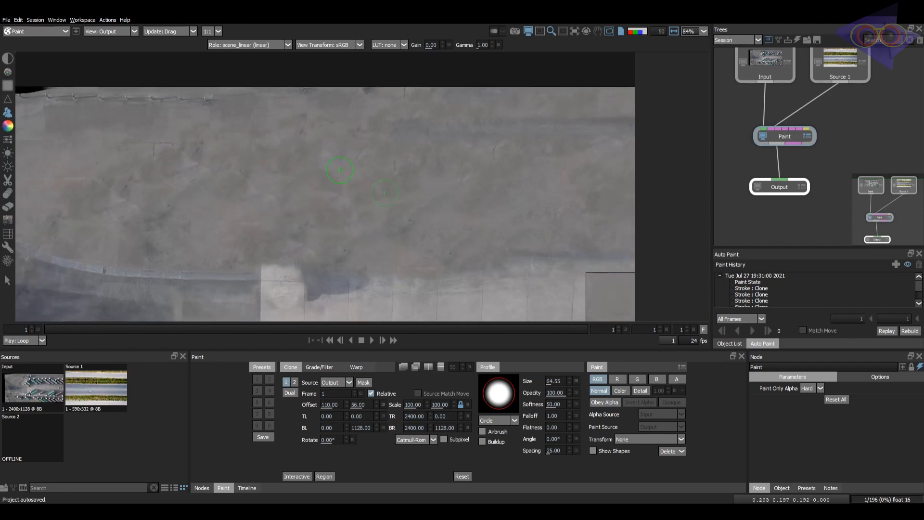
# Activate the Blur tool in Detail mode with a brush size of 109.44 and a radius of 11.28 for the upper pavement.
pyautogui.press('b')
pyautogui.keyDown('ctrl'); pyautogui.moveTo(338, 152); pyautogui.dragTo(348, 152); pyautogui.keyUp('ctrl')
pyautogui.click(640, 393)
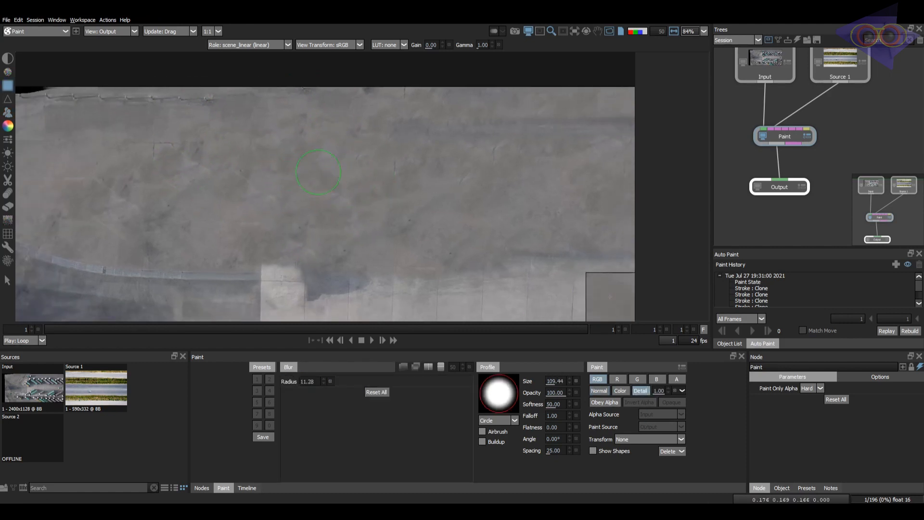
pyautogui.scroll(-2, 352, 183)
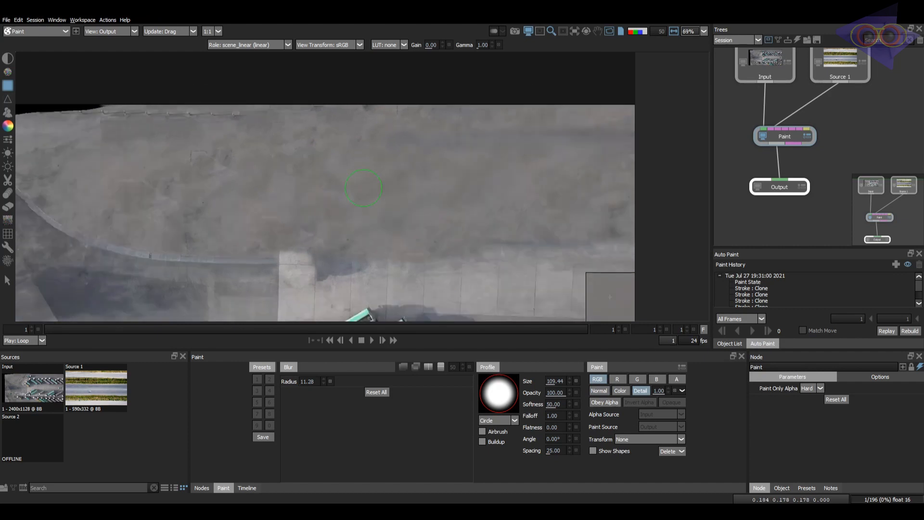
# Reduce the blur brush to 50.31 and 9.88 and soften the small cracks in the upper pavement.
pyautogui.scroll(-5, 373, 188)
pyautogui.scroll(5, 413, 186)
pyautogui.scroll(6, 345, 186)
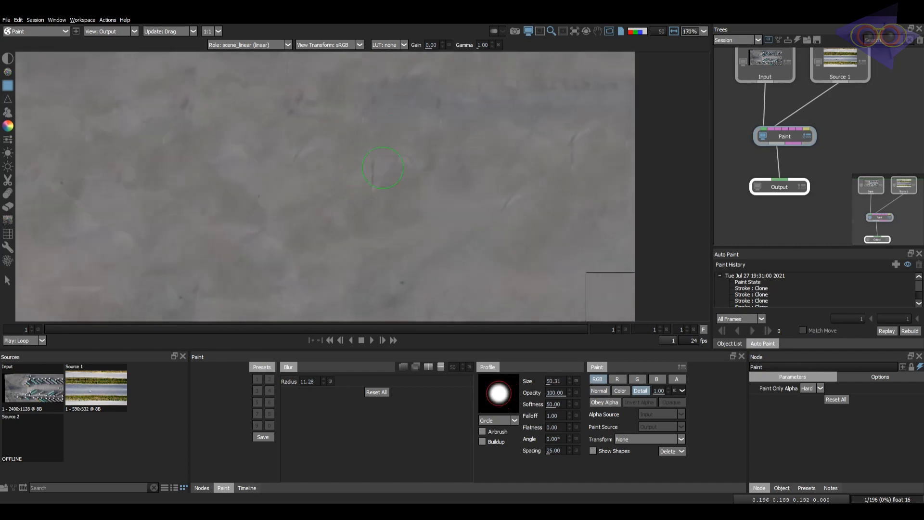
pyautogui.moveTo(446, 163); pyautogui.dragTo(452, 177, button='middle')
pyautogui.keyDown('ctrl'); pyautogui.moveTo(451, 179); pyautogui.dragTo(442, 180); pyautogui.keyUp('ctrl')
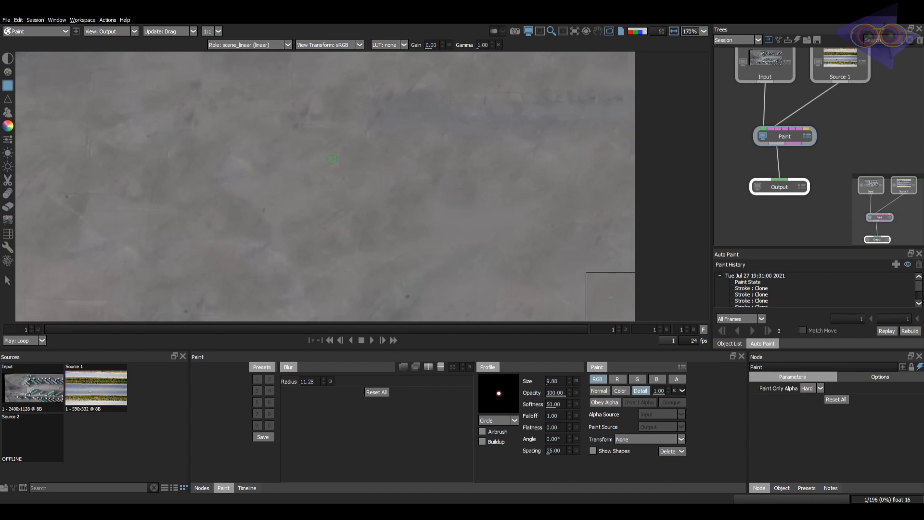
pyautogui.moveTo(380, 161)
pyautogui.mouseDown(button='middle')
pyautogui.moveTo(380, 138)
pyautogui.moveTo(408, 80)
pyautogui.mouseUp(button='middle')
pyautogui.press(']')
# Restore Normal mode and rebuild the concrete slabs' upper edge over the shadow with Clone and Drag at brush size 17.95.
pyautogui.scroll(-2, 409, 244)
pyautogui.moveTo(438, 244); pyautogui.dragTo(368, 149, button='middle')
pyautogui.scroll(-1, 367, 149)
pyautogui.press('c')
pyautogui.moveTo(289, 193)
pyautogui.keyDown('ctrl'); pyautogui.mouseDown()
pyautogui.moveTo(302, 192)
pyautogui.moveTo(245, 197)
pyautogui.moveTo(267, 210)
pyautogui.moveTo(227, 174)
pyautogui.moveTo(189, 173)
pyautogui.mouseUp(); pyautogui.keyUp('ctrl')
pyautogui.click(599, 391)
pyautogui.press('d')
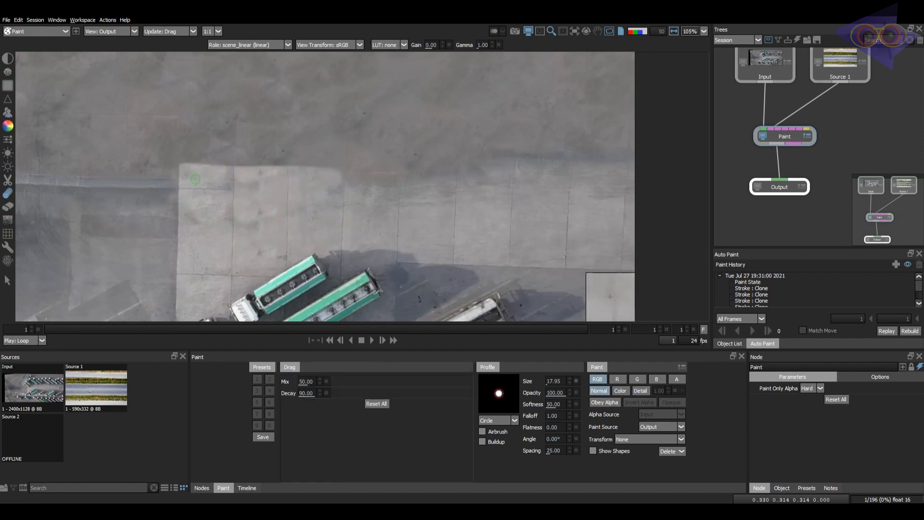
pyautogui.scroll(-5, 450, 177)
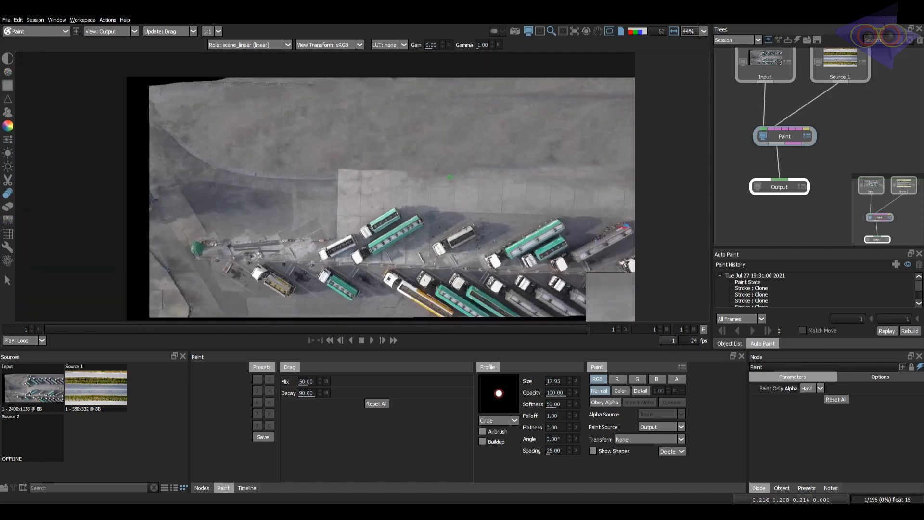
pyautogui.moveTo(449, 177)
pyautogui.mouseDown(button='middle')
pyautogui.moveTo(415, 157)
pyautogui.moveTo(305, 158)
pyautogui.mouseUp(button='middle')
pyautogui.scroll(3, 395, 158)
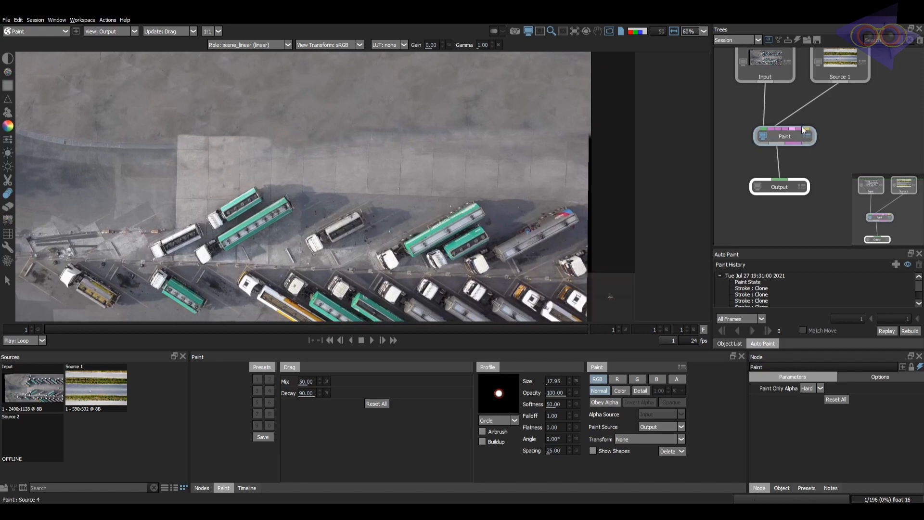
# Set the Clone tool's source to Source 1 and compare the Output and Source 1 views.
pyautogui.press('c')
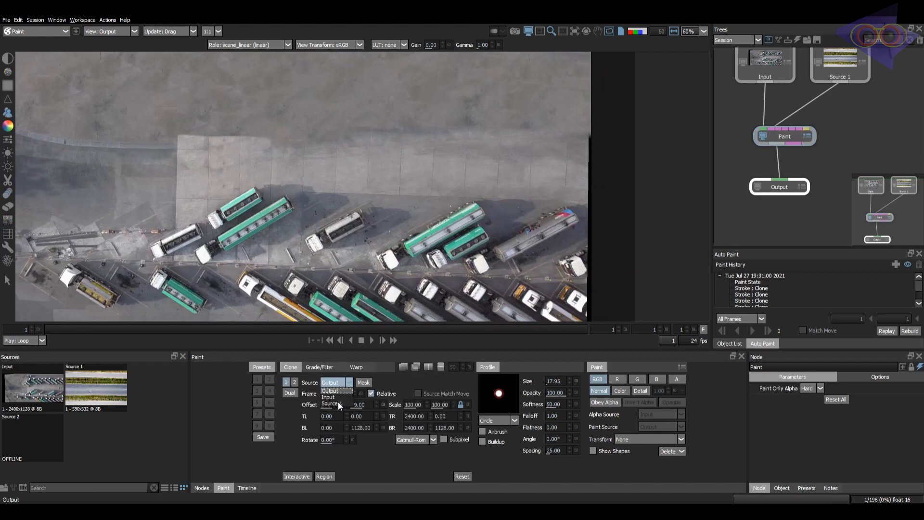
pyautogui.moveTo(432, 244); pyautogui.dragTo(467, 222, button='middle')
pyautogui.scroll(-4, 462, 220)
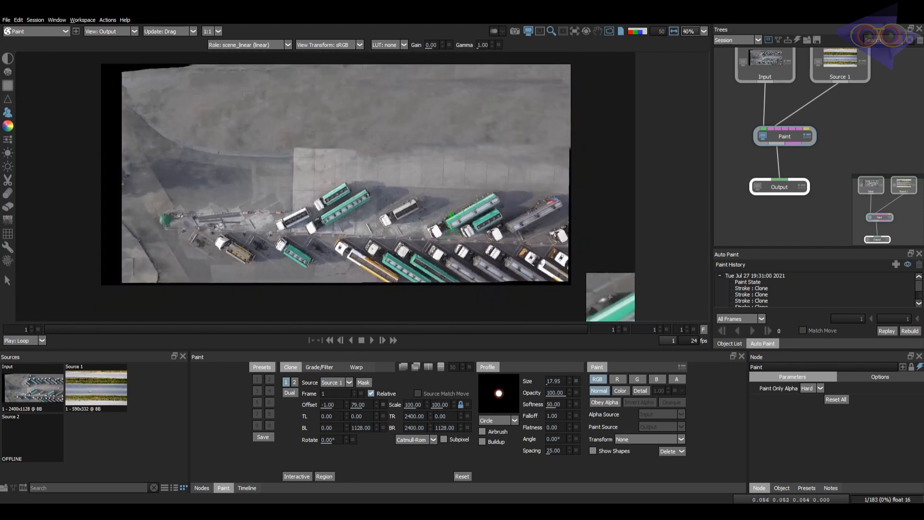
pyautogui.press('2')
pyautogui.press('1')
pyautogui.press('2')
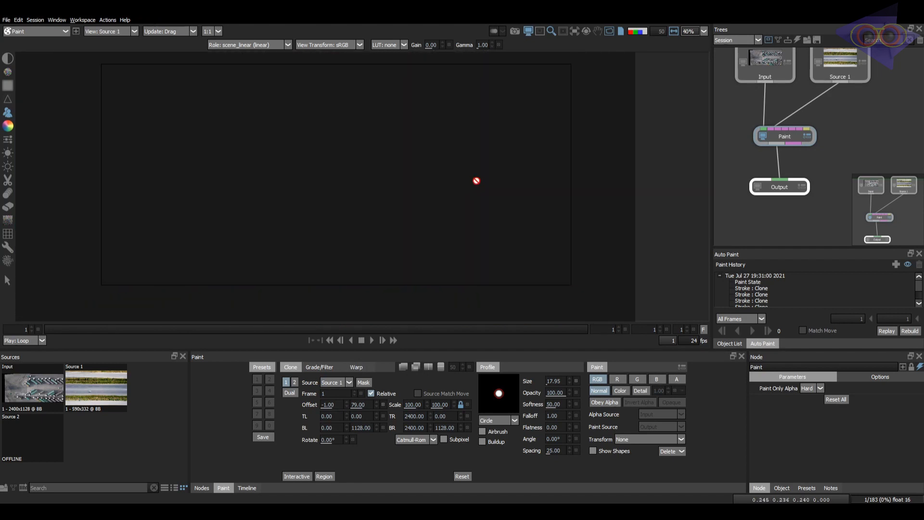
pyautogui.press('1')
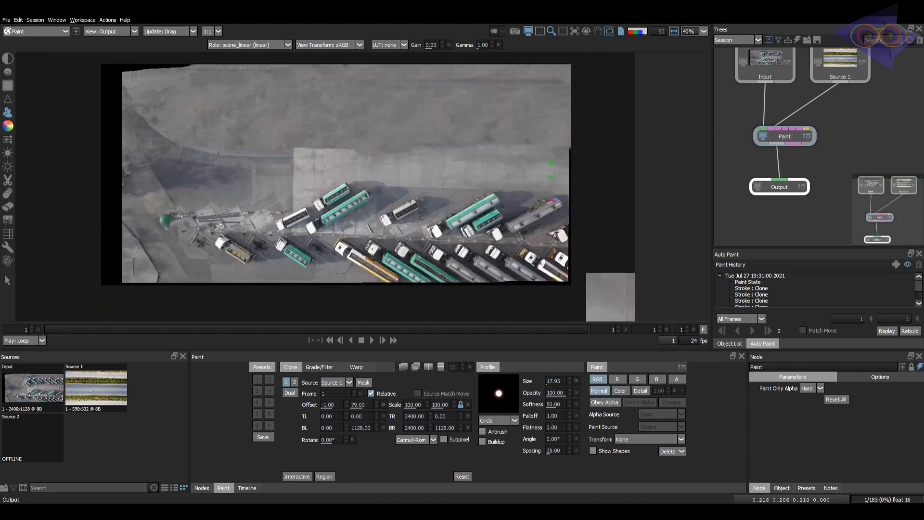
pyautogui.press('2')
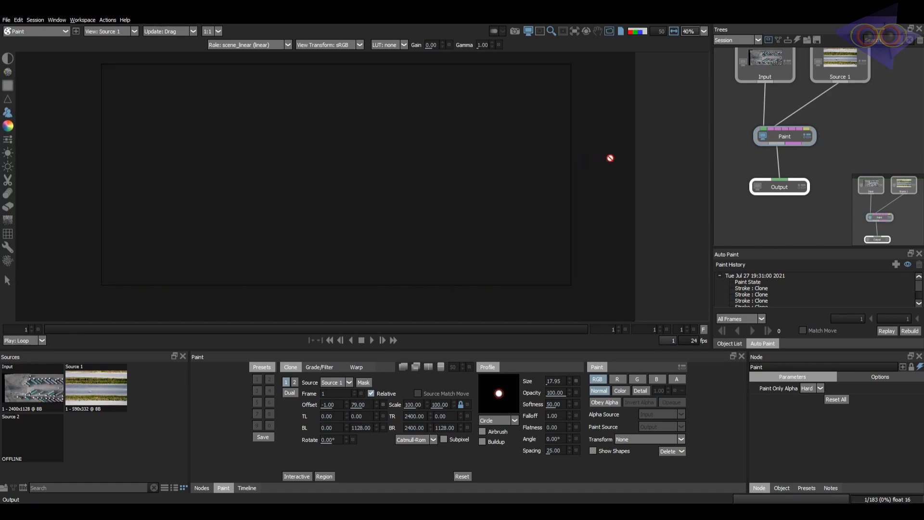
# Switch to Nuke and compare the Read2 plate with the Silhouette1 result in the viewer.
pyautogui.click(818, 62)
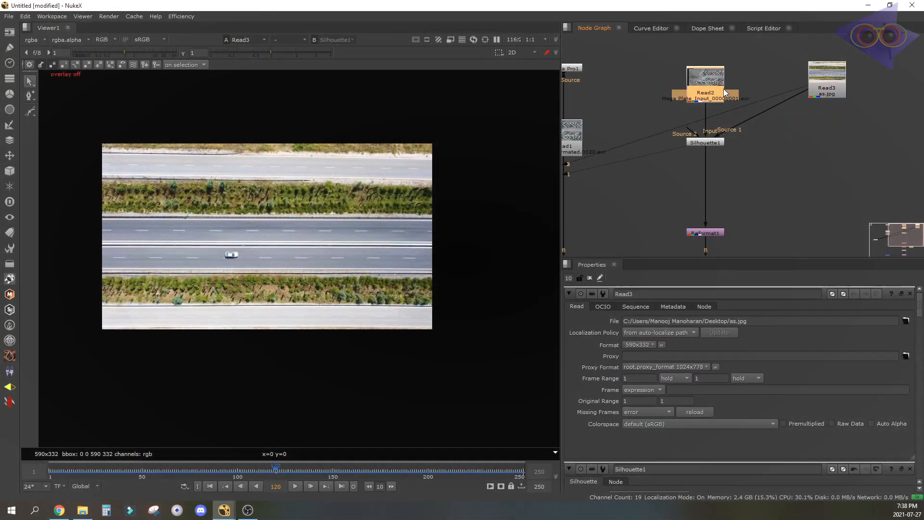
pyautogui.press('1')
pyautogui.click(711, 143)
pyautogui.press('2')
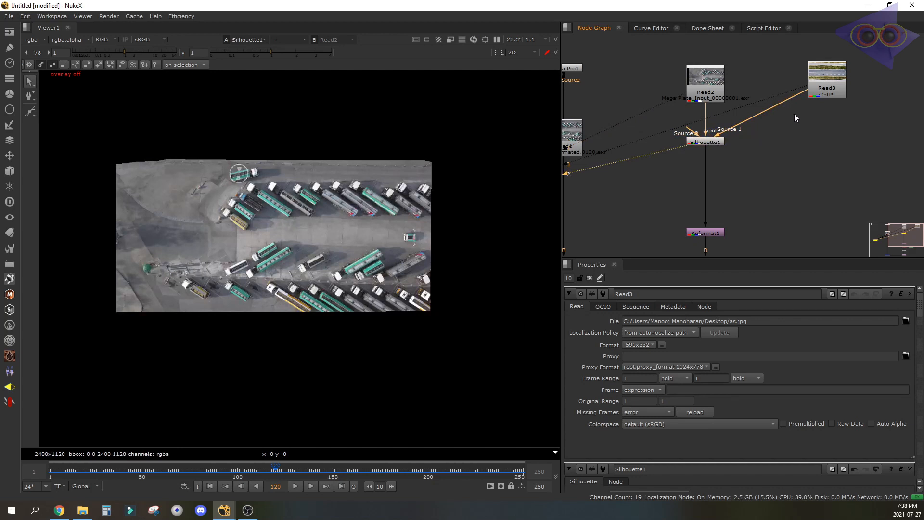
# Insert a Reformat node between Read3 and Silhouette1's Source 1 input and align it beside Silhouette1.
pyautogui.moveTo(827, 93); pyautogui.dragTo(833, 91)
pyautogui.press('Tab')
pyautogui.write('ref')
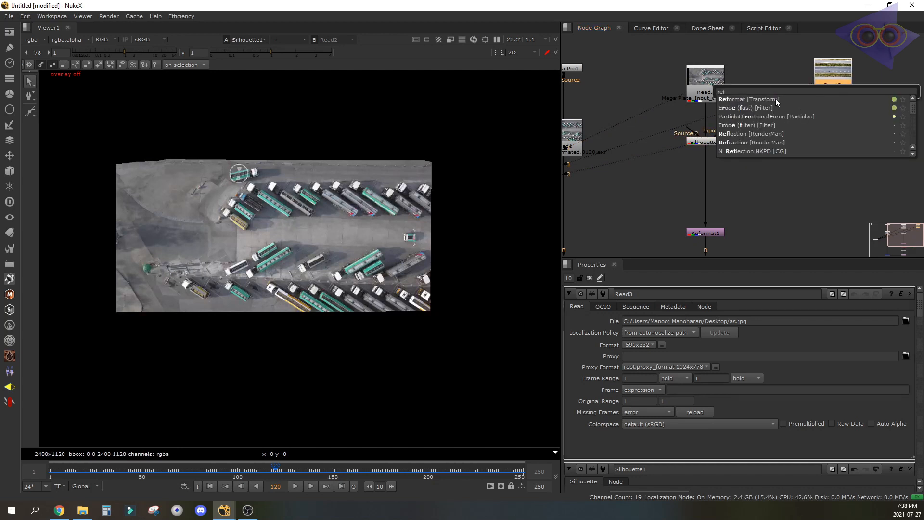
pyautogui.click(776, 98)
pyautogui.moveTo(835, 126); pyautogui.dragTo(833, 143)
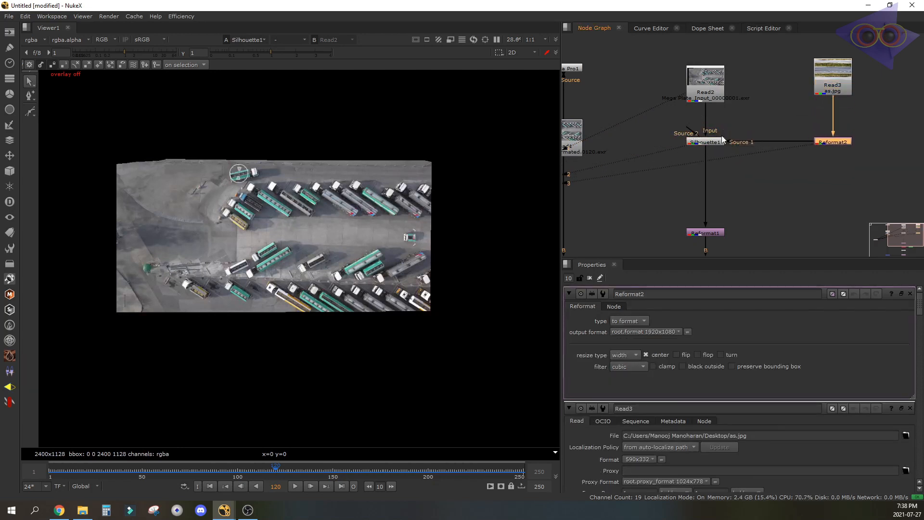
# View Read2 and the new Reformat node in the viewer to compare their formats and alpha channels.
pyautogui.click(716, 141)
pyautogui.click(713, 94)
pyautogui.press('1')
pyautogui.click(825, 140)
pyautogui.click(826, 143)
pyautogui.press('3')
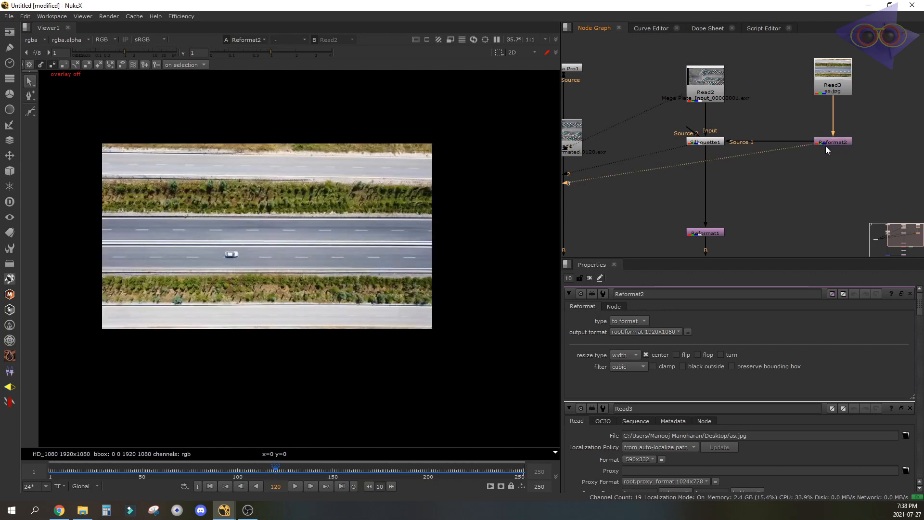
pyautogui.press('a')
pyautogui.press('a')
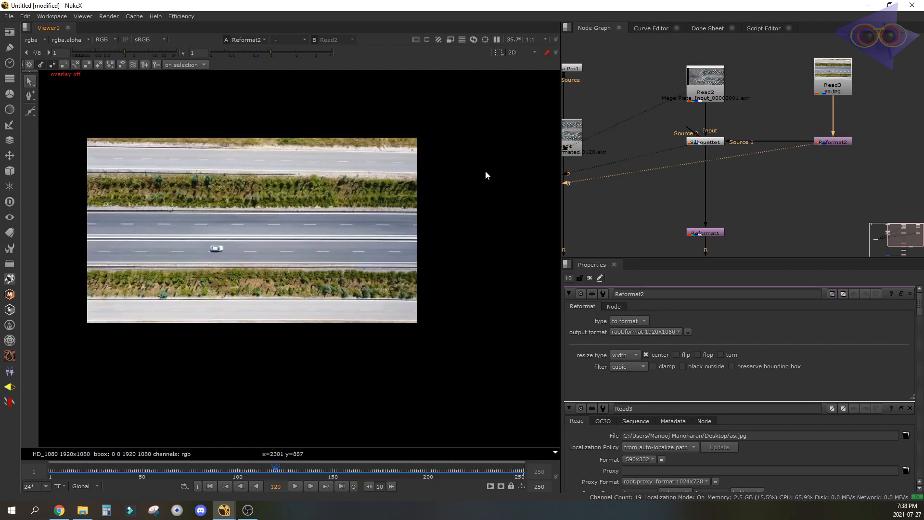
# Compare Read2 and Reformat2 in the viewer and set Reformat2's output format to 2400x1128 to match the mega plate.
pyautogui.press('o')
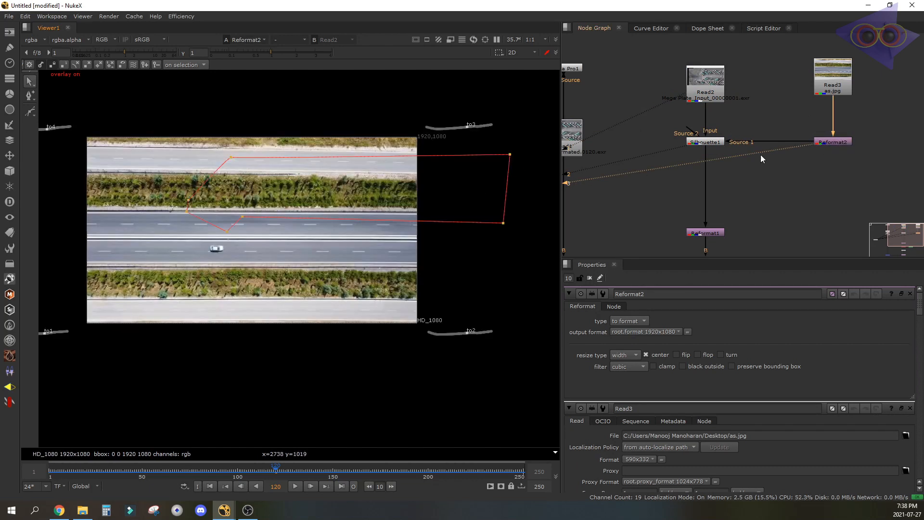
pyautogui.click(911, 408)
pyautogui.click(706, 96)
pyautogui.press('1')
pyautogui.click(830, 142)
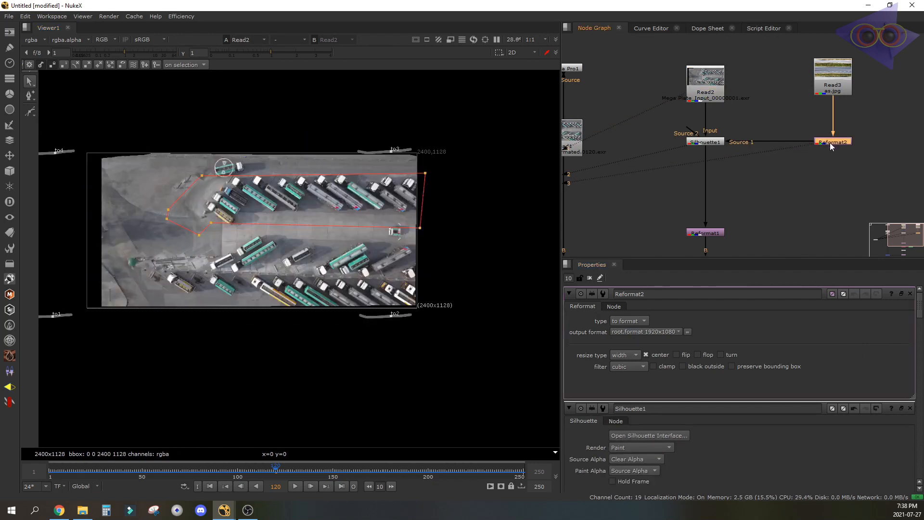
pyautogui.press('3')
pyautogui.click(832, 143)
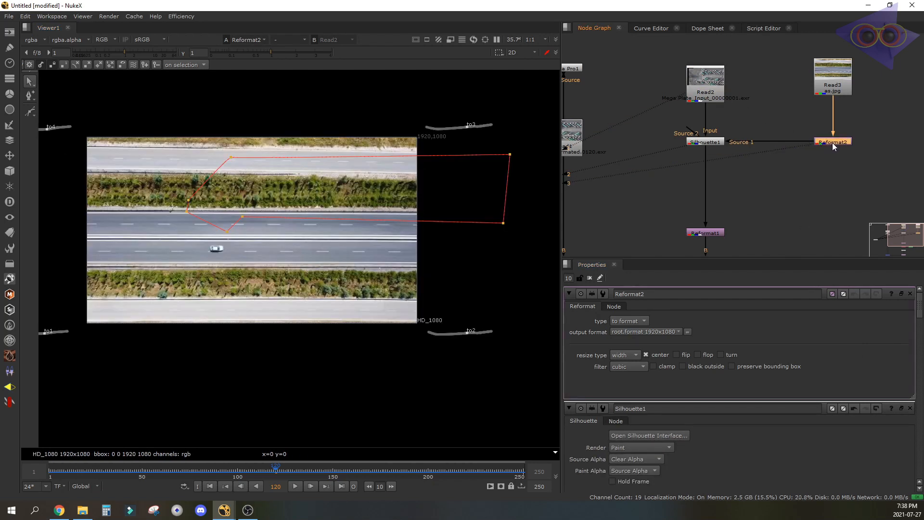
pyautogui.click(669, 333)
pyautogui.click(677, 465)
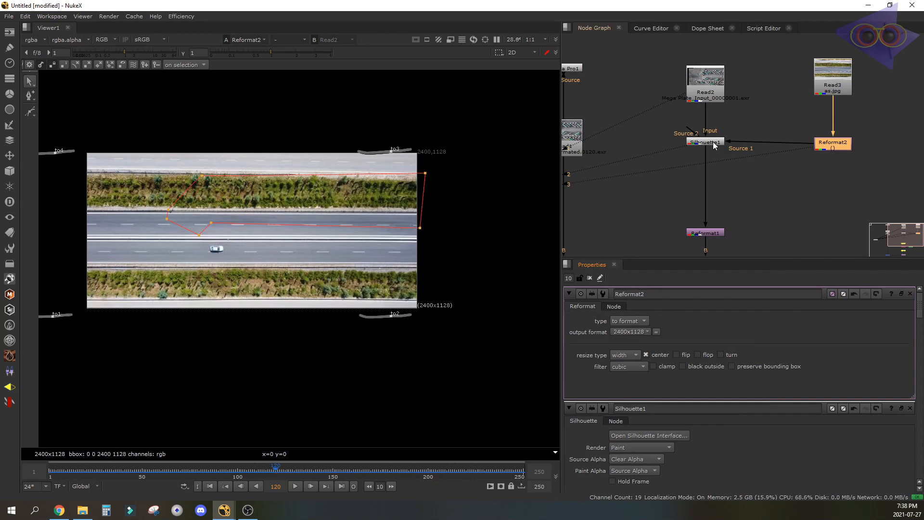
pyautogui.click(840, 153)
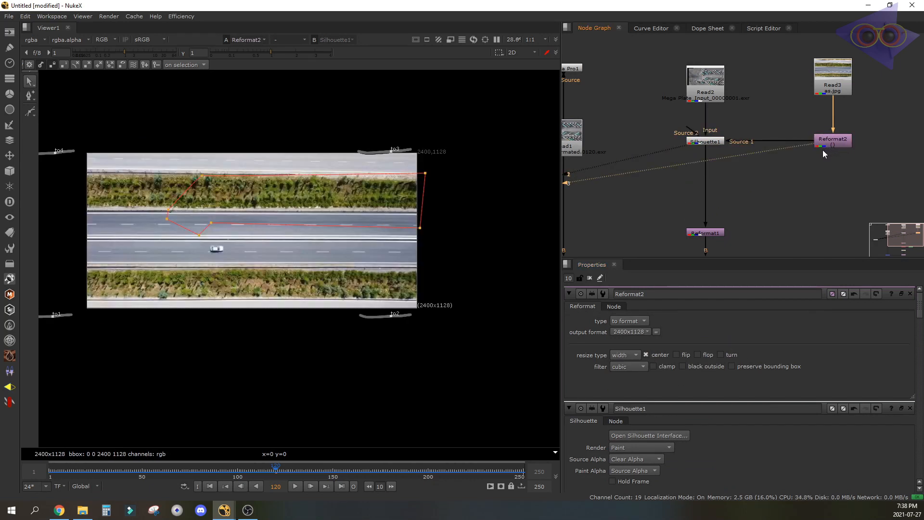
# Insert a Grade node and a Saturation node between Read3 and Reformat2.
pyautogui.click(838, 86)
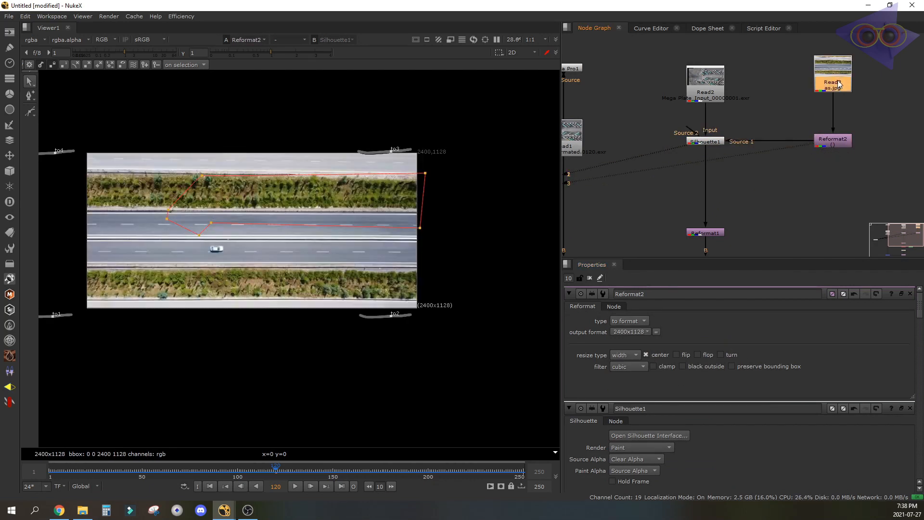
pyautogui.press('g')
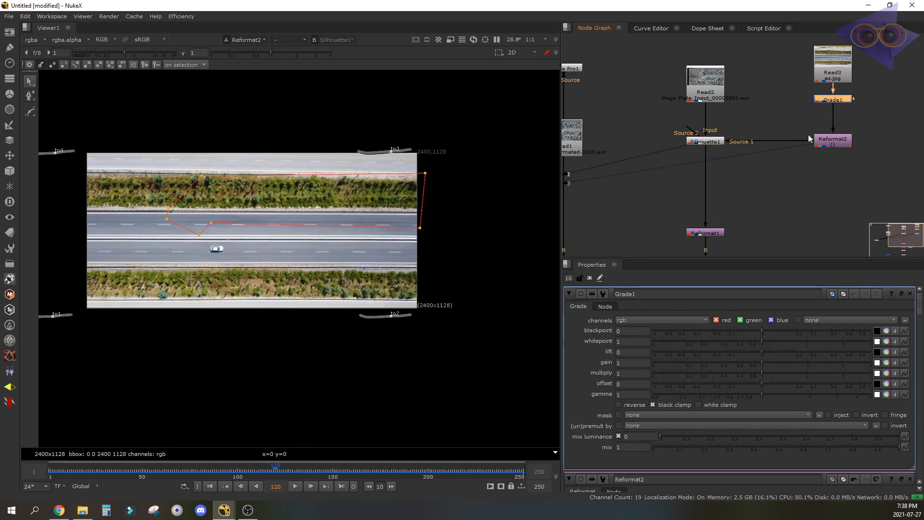
pyautogui.moveTo(763, 383)
pyautogui.mouseDown()
pyautogui.moveTo(780, 384)
pyautogui.moveTo(751, 395)
pyautogui.mouseUp()
pyautogui.press('Tab')
pyautogui.write('sat')
pyautogui.press('Return')
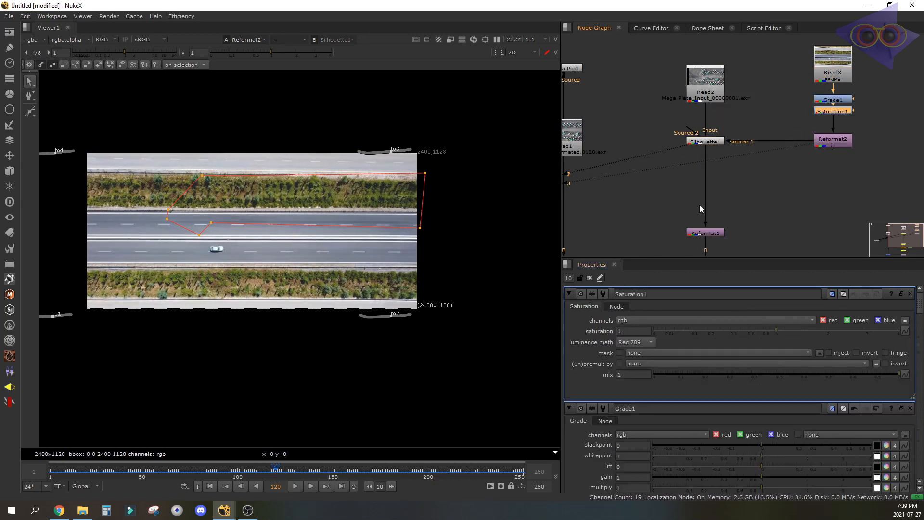
# Grade the highway image with gain 0.69, offset 0.028 and gamma 1.02.
pyautogui.moveTo(755, 365); pyautogui.dragTo(743, 363)
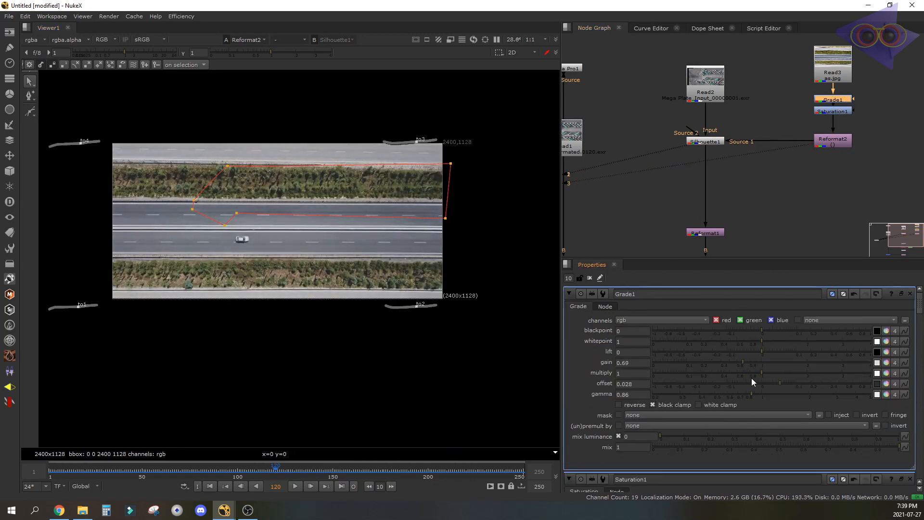
pyautogui.moveTo(756, 395); pyautogui.dragTo(765, 394)
pyautogui.moveTo(715, 184); pyautogui.dragTo(747, 166, button='middle')
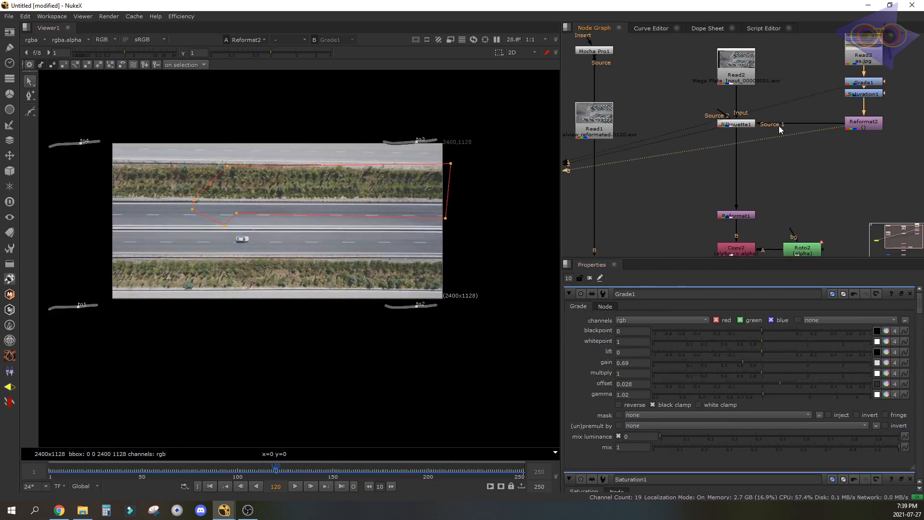
# Compare the Read2 plate with the graded Reformat2 highway image in the viewer.
pyautogui.click(746, 78)
pyautogui.press('1')
pyautogui.click(813, 132)
pyautogui.press('3')
pyautogui.press('1')
pyautogui.press('3')
# Switch to Silhouette from the Silhouette1 node, check the Source 1 image and make the Paint node active.
pyautogui.doubleClick(746, 124)
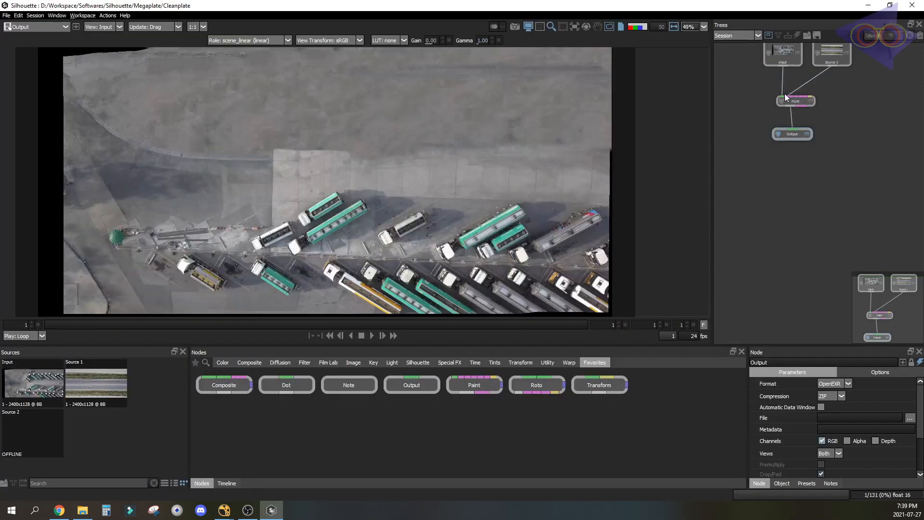
pyautogui.click(814, 132)
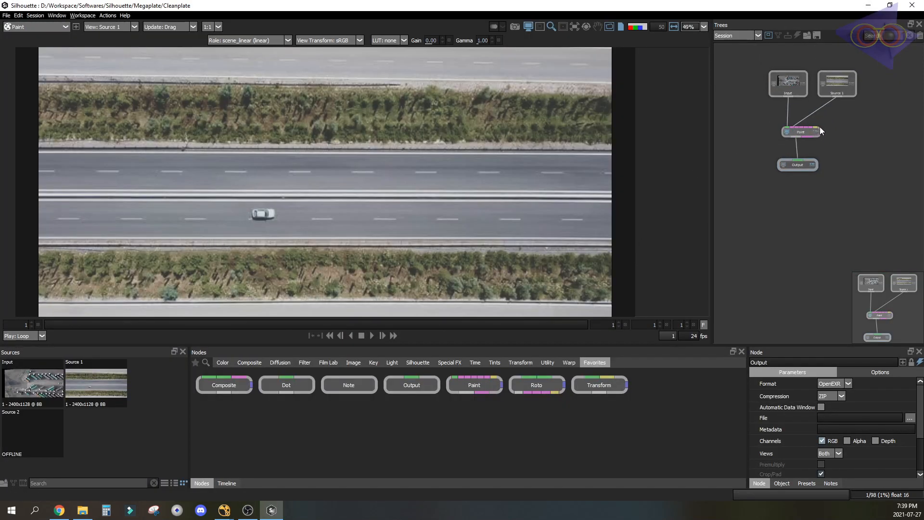
pyautogui.click(851, 87)
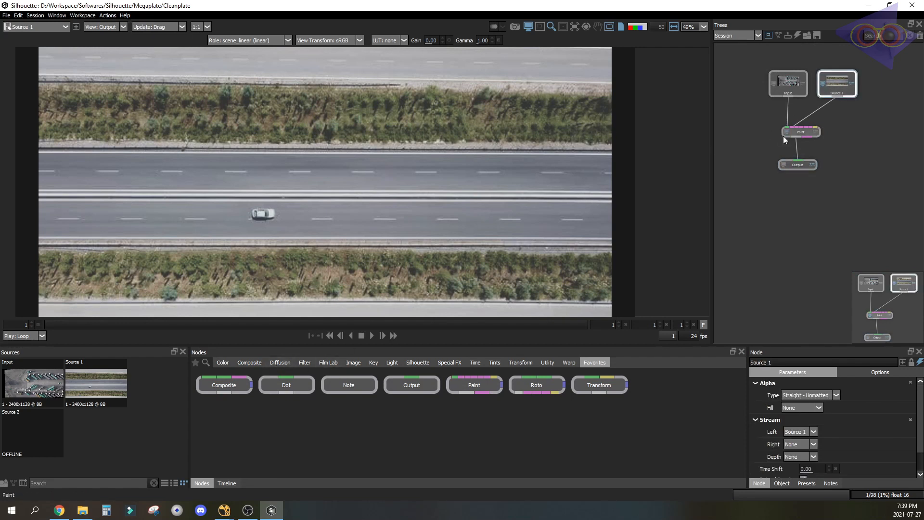
pyautogui.click(801, 132)
pyautogui.press('2')
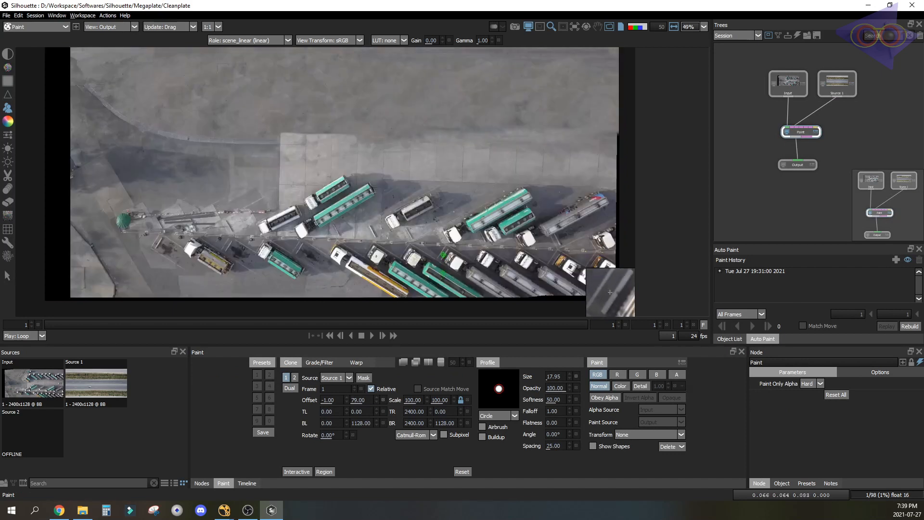
# Compare the Paint node's Output and Source 1 views, ending on the Output view.
pyautogui.moveTo(392, 175); pyautogui.dragTo(392, 209, button='middle')
pyautogui.press('1')
pyautogui.press('3')
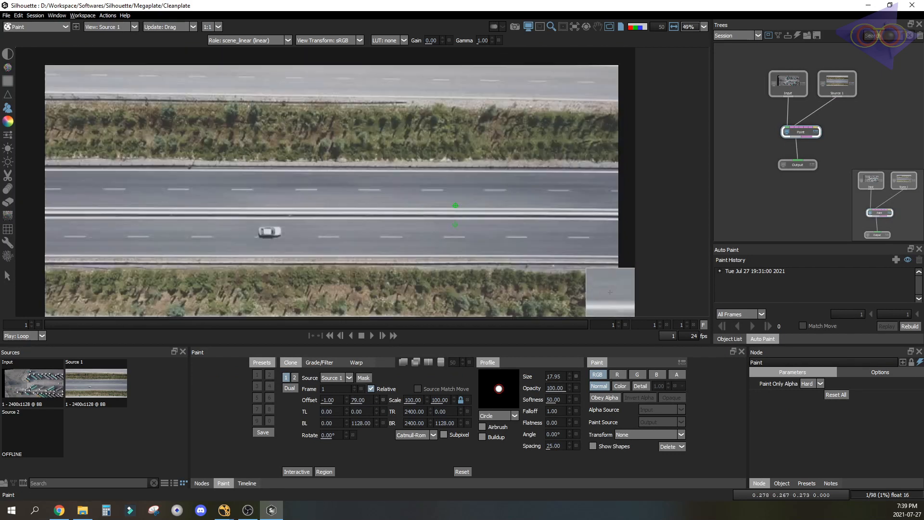
pyautogui.moveTo(467, 178); pyautogui.dragTo(487, 134, button='middle')
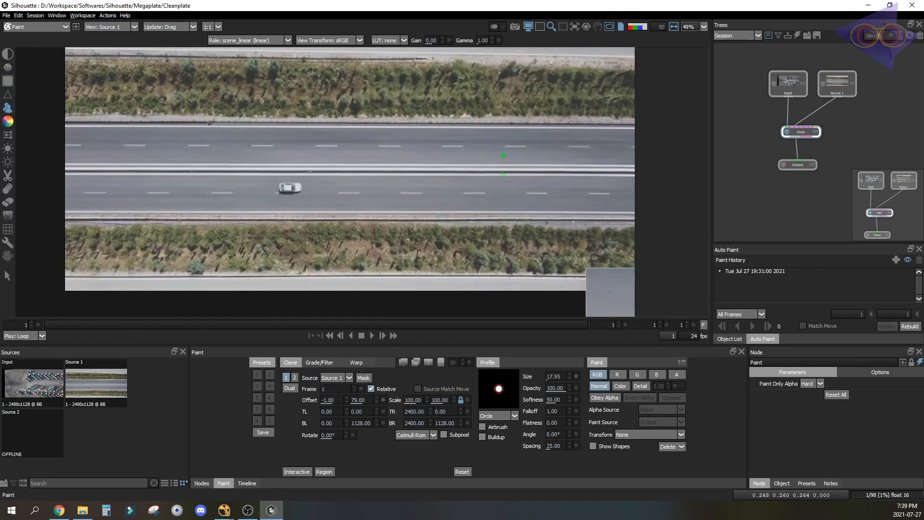
pyautogui.moveTo(515, 189); pyautogui.dragTo(435, 210, button='middle')
pyautogui.scroll(-8, 528, 202)
pyautogui.scroll(1, 516, 212)
pyautogui.press('1')
pyautogui.press('q')
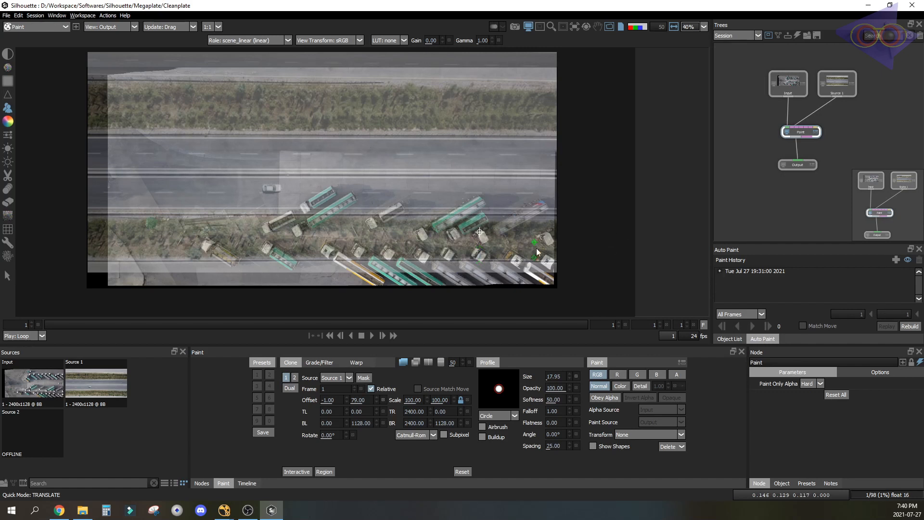
pyautogui.click(7, 102)
pyautogui.moveTo(194, 163); pyautogui.dragTo(216, 153, button='middle')
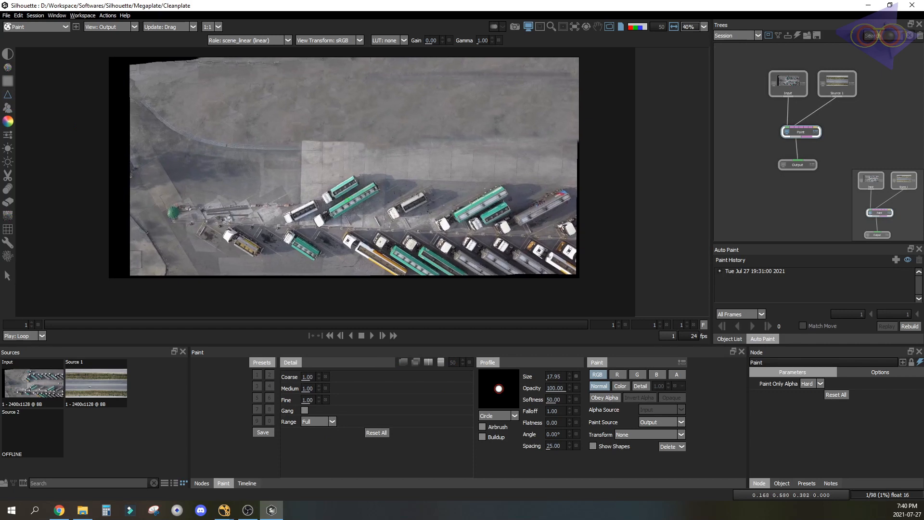
pyautogui.press('c')
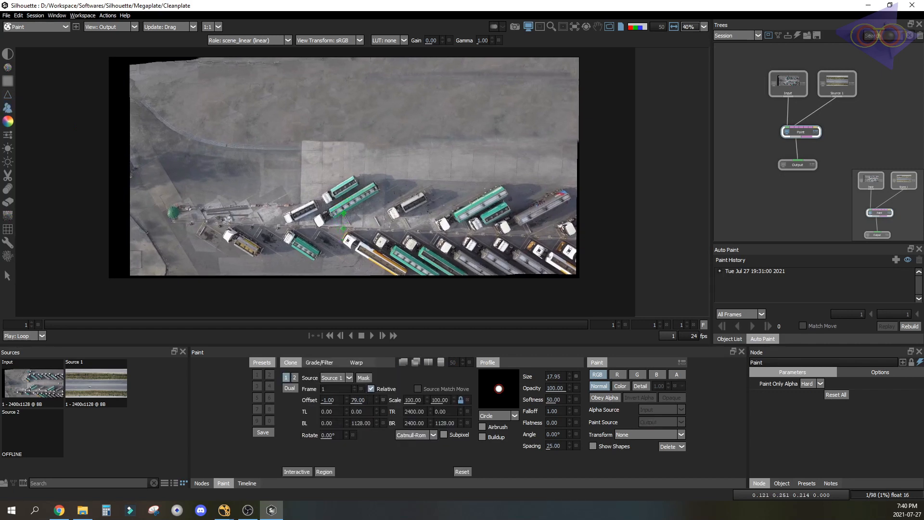
# Show the clone source as an onion skin over the plate and set its opacity to 100.
pyautogui.press('shift')
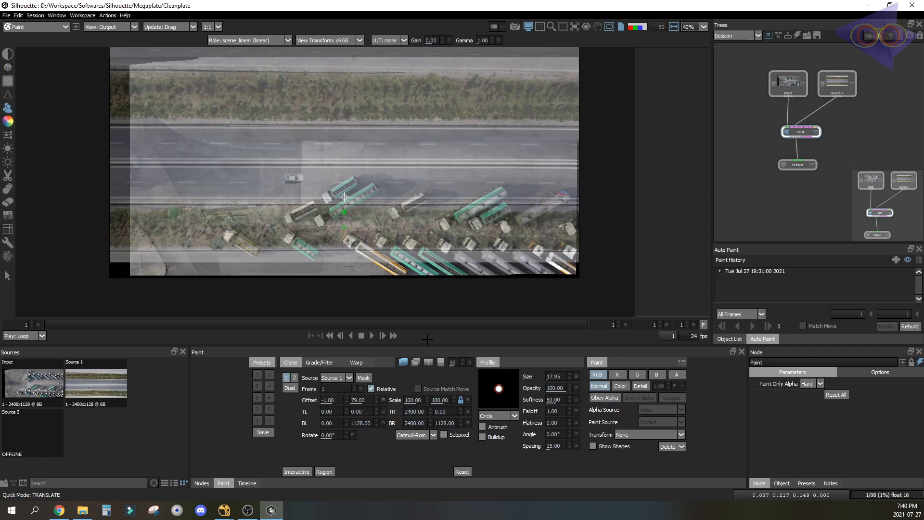
pyautogui.click(458, 367)
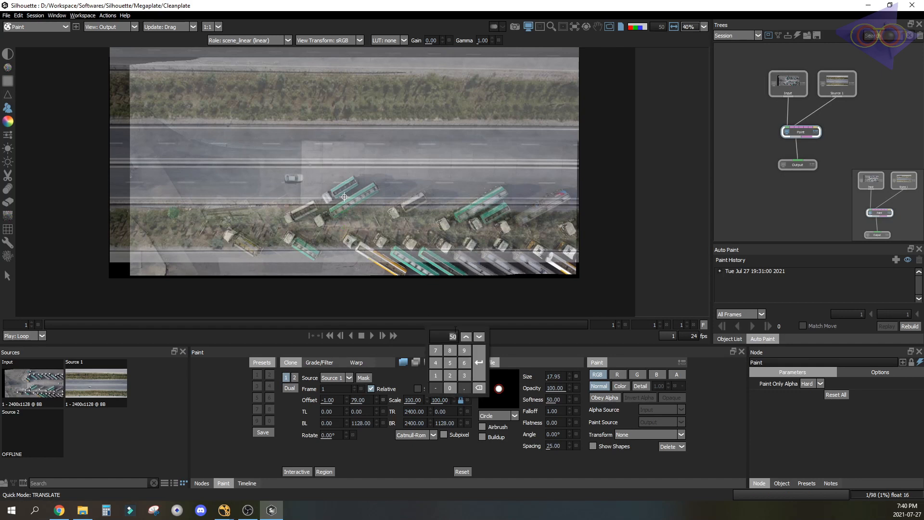
pyautogui.write('100')
pyautogui.press('Return')
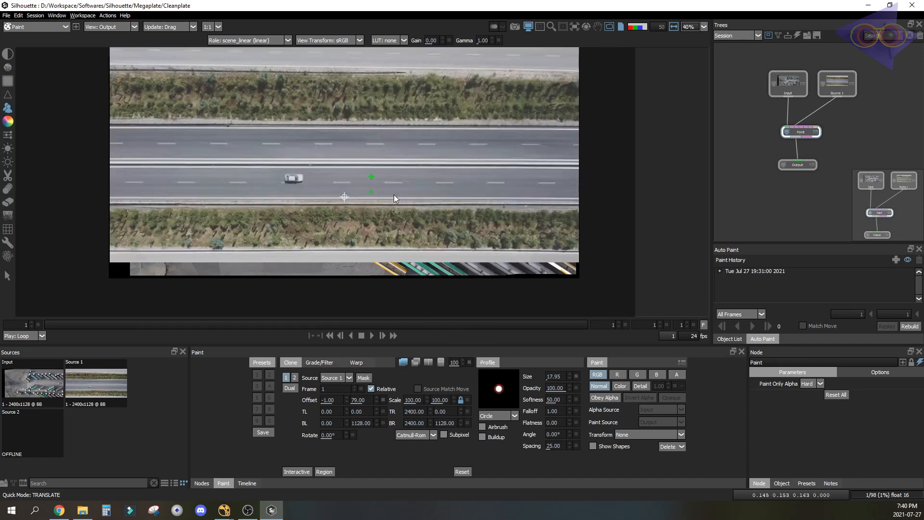
# Shift the clone source to an offset of -19, 477 so the highway covers the plate's upper area, and turn off the onion skin.
pyautogui.moveTo(399, 191); pyautogui.dragTo(406, 204, button='middle')
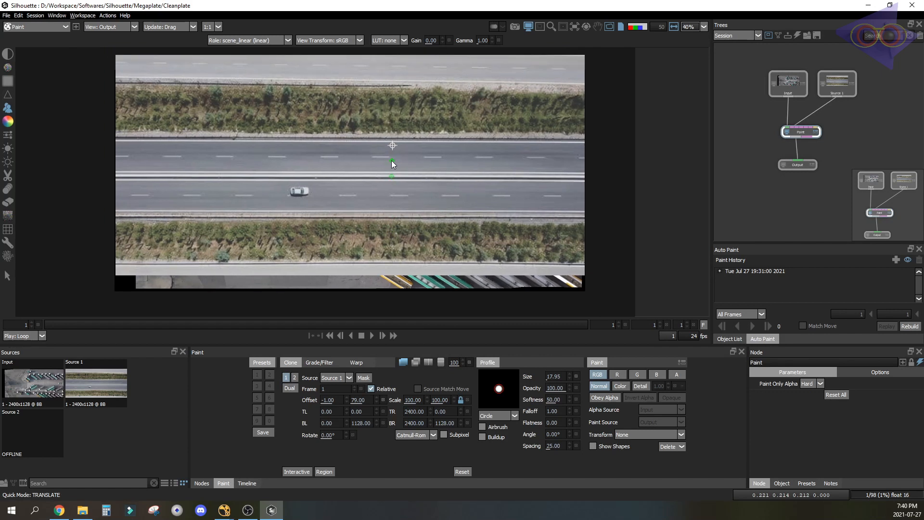
pyautogui.moveTo(390, 161)
pyautogui.keyDown('shift'); pyautogui.mouseDown()
pyautogui.moveTo(333, 126)
pyautogui.moveTo(358, 148)
pyautogui.moveTo(397, 162)
pyautogui.mouseUp(); pyautogui.keyUp('shift')
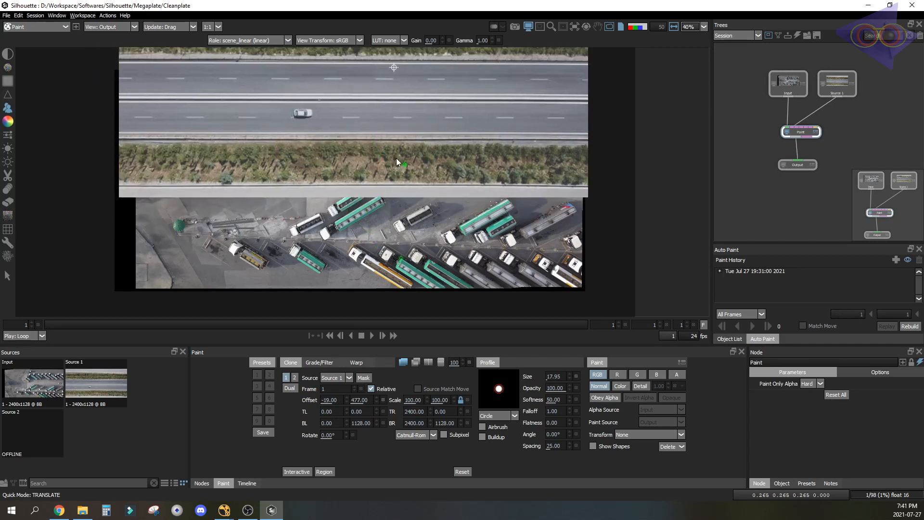
pyautogui.click(403, 362)
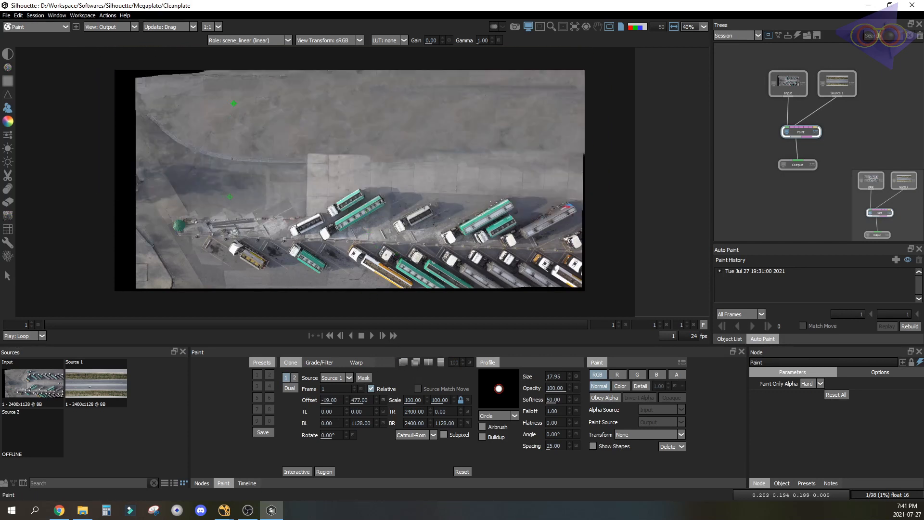
# Clone the highway and its hedge strip from Source 1 across the full upper part of the plate with a larger brush.
pyautogui.keyDown('ctrl'); pyautogui.moveTo(233, 103); pyautogui.dragTo(277, 105); pyautogui.keyUp('ctrl')
pyautogui.moveTo(226, 91)
pyautogui.mouseDown()
pyautogui.moveTo(175, 72)
pyautogui.moveTo(124, 77)
pyautogui.moveTo(131, 123)
pyautogui.moveTo(165, 138)
pyautogui.moveTo(264, 145)
pyautogui.moveTo(481, 82)
pyautogui.moveTo(293, 125)
pyautogui.moveTo(347, 146)
pyautogui.moveTo(192, 150)
pyautogui.mouseUp()
pyautogui.moveTo(305, 159); pyautogui.dragTo(240, 166, button='middle')
pyautogui.scroll(3, 305, 153)
pyautogui.hotkey('ctrl', 'z')
pyautogui.hotkey('ctrl', 'z')
pyautogui.scroll(-2, 256, 155)
pyautogui.moveTo(180, 92)
pyautogui.mouseDown()
pyautogui.moveTo(92, 118)
pyautogui.moveTo(539, 99)
pyautogui.moveTo(303, 122)
pyautogui.moveTo(534, 129)
pyautogui.mouseUp()
pyautogui.moveTo(156, 127)
pyautogui.mouseDown()
pyautogui.moveTo(268, 126)
pyautogui.moveTo(120, 131)
pyautogui.mouseUp()
pyautogui.moveTo(120, 131); pyautogui.dragTo(539, 128)
# Brush over the car on the cloned highway with a resized Blemish tool.
pyautogui.scroll(4, 363, 134)
pyautogui.scroll(4, 212, 109)
pyautogui.moveTo(212, 109); pyautogui.dragTo(290, 148, button='middle')
pyautogui.click(7, 67)
pyautogui.keyDown('ctrl'); pyautogui.moveTo(248, 142); pyautogui.dragTo(212, 142); pyautogui.keyUp('ctrl')
pyautogui.moveTo(270, 131); pyautogui.dragTo(309, 137)
# Set the Clone source to Output and clone clean lane with its dashed marking over the car remnants.
pyautogui.click(7, 108)
pyautogui.click(337, 378)
pyautogui.keyDown('shift'); pyautogui.moveTo(483, 154); pyautogui.dragTo(475, 154); pyautogui.keyUp('shift')
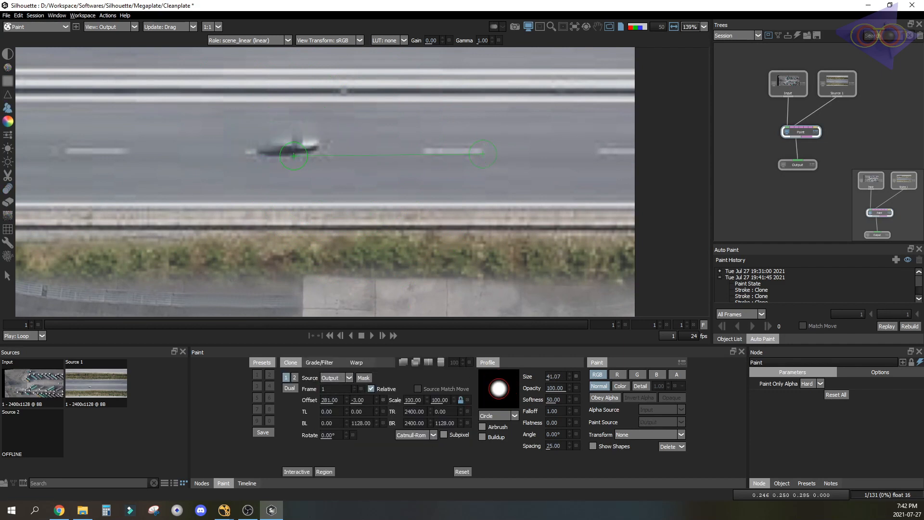
pyautogui.keyDown('shift'); pyautogui.moveTo(294, 155); pyautogui.dragTo(297, 155); pyautogui.keyUp('shift')
pyautogui.moveTo(260, 152); pyautogui.dragTo(308, 147)
pyautogui.scroll(-1, 357, 192)
# Clone along the boundary between the hedge strip and the pavement, using Output as the source.
pyautogui.click(8, 189)
pyautogui.scroll(-6, 372, 167)
pyautogui.scroll(3, 441, 156)
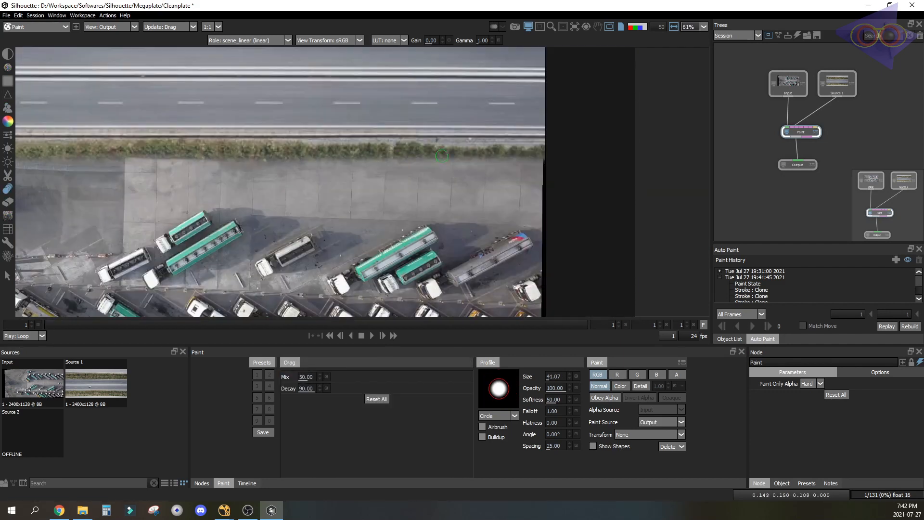
pyautogui.press('c')
pyautogui.scroll(-3, 348, 186)
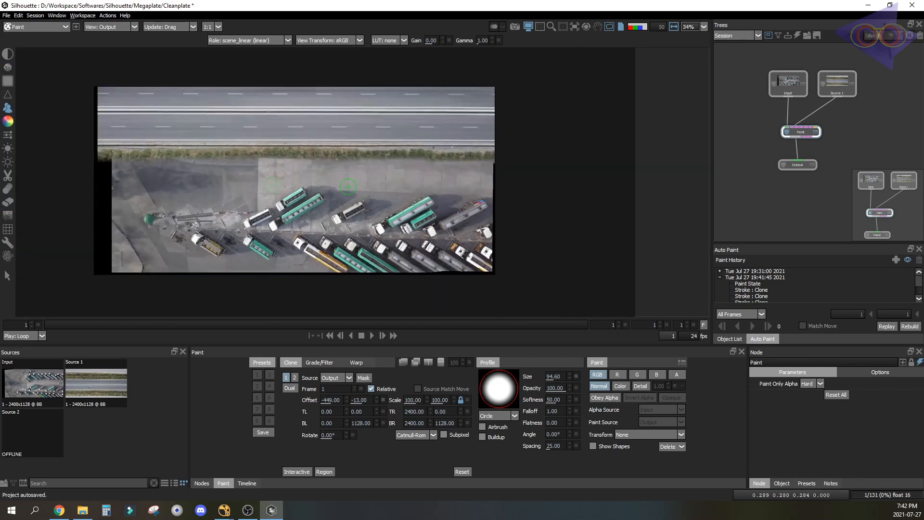
pyautogui.scroll(5, 429, 158)
pyautogui.moveTo(264, 157); pyautogui.dragTo(577, 160)
pyautogui.moveTo(227, 180)
pyautogui.keyDown('shift'); pyautogui.mouseDown()
pyautogui.moveTo(277, 180)
pyautogui.moveTo(193, 160)
pyautogui.mouseUp(); pyautogui.keyUp('shift')
pyautogui.scroll(4, 294, 180)
# Blend the seam between the hedge strip and the pavement with the Drag tool.
pyautogui.press('d')
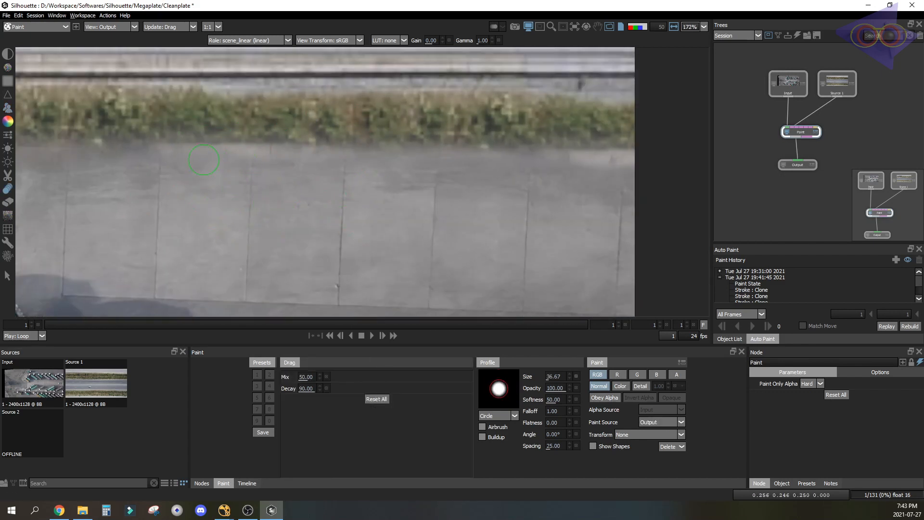
pyautogui.scroll(-2, 507, 166)
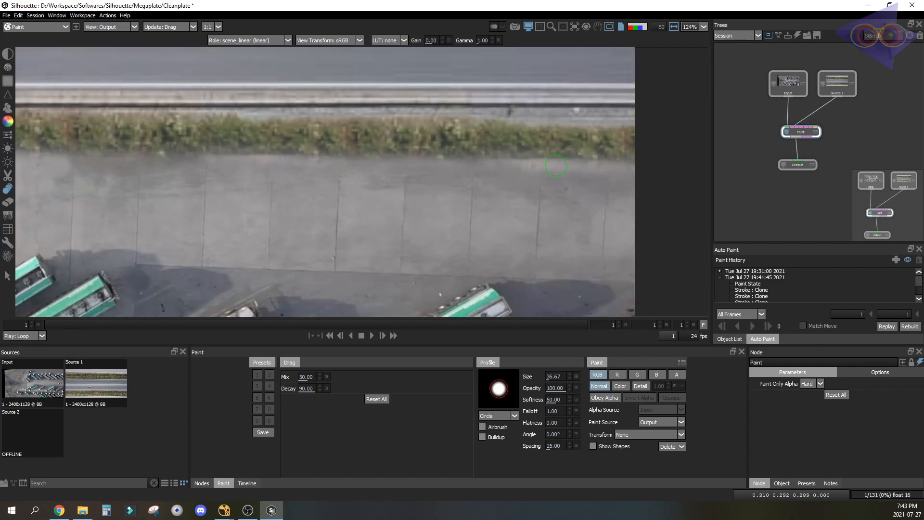
pyautogui.scroll(-8, 556, 182)
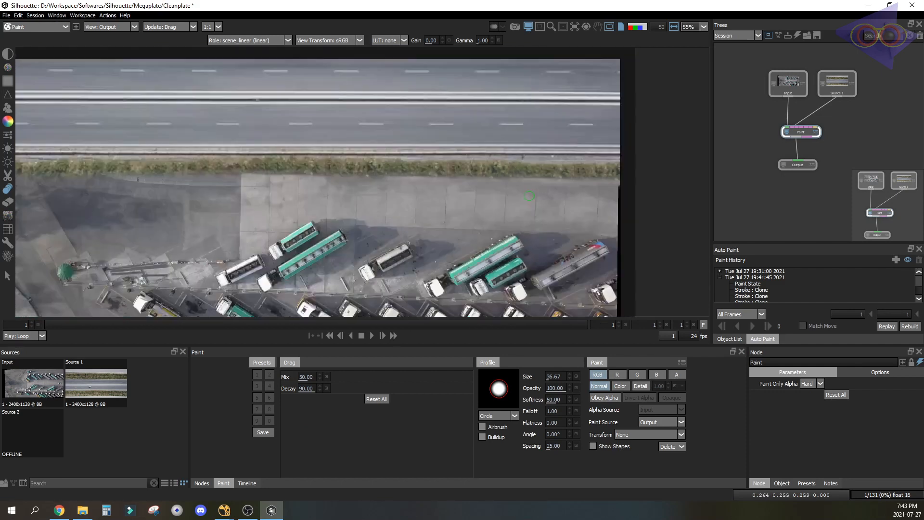
pyautogui.moveTo(476, 186); pyautogui.dragTo(445, 196, button='middle')
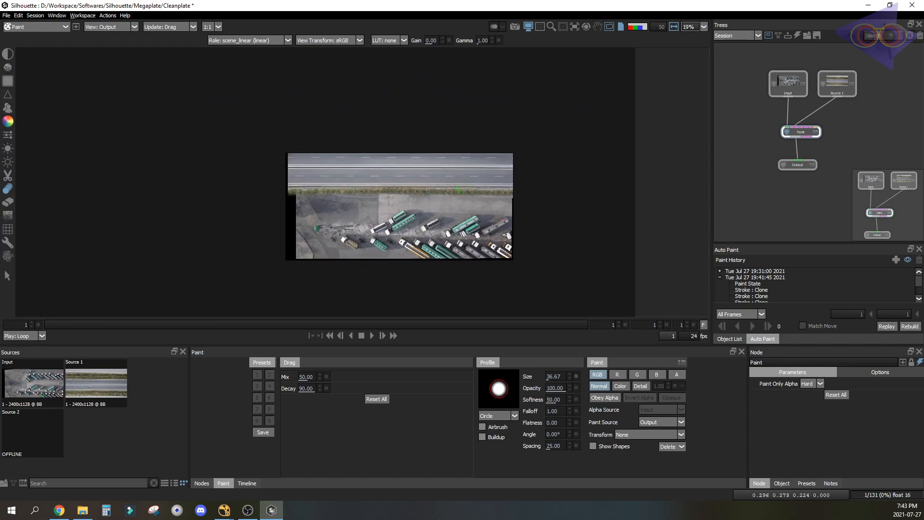
# Compare the original Input with the painted Output at several zoom levels, examining the added highway and hedge edge.
pyautogui.press('1')
pyautogui.press('2')
pyautogui.press('1')
pyautogui.press('2')
pyautogui.scroll(5, 466, 182)
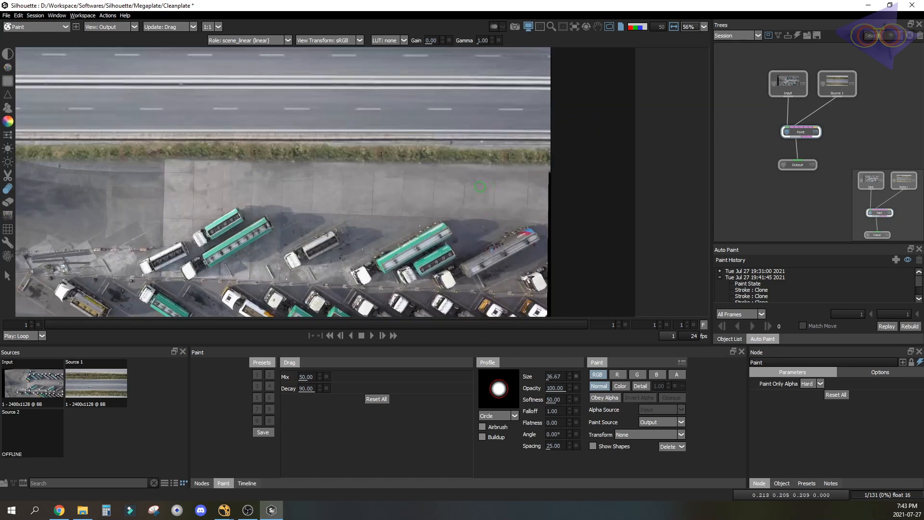
pyautogui.scroll(-3, 480, 187)
pyautogui.press('1')
pyautogui.press('2')
pyautogui.scroll(-1, 445, 198)
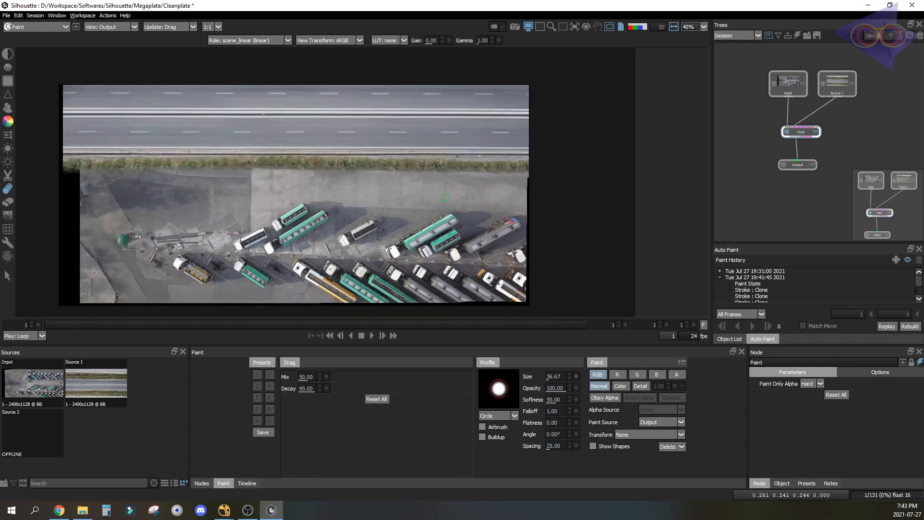
pyautogui.scroll(-4, 442, 190)
pyautogui.scroll(3, 439, 184)
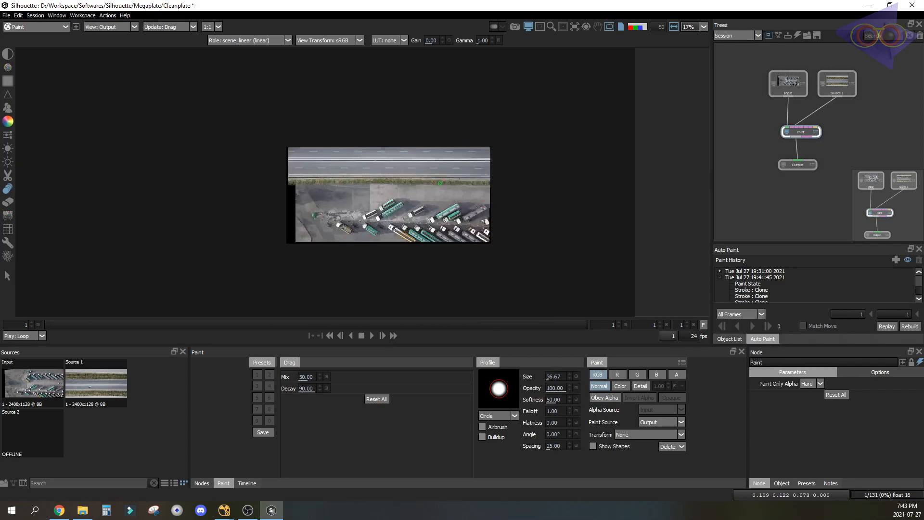
# Check the painted Output against the Input, save the clean plate project, and close Silhouette to return to Nuke.
pyautogui.scroll(2, 439, 183)
pyautogui.press('1')
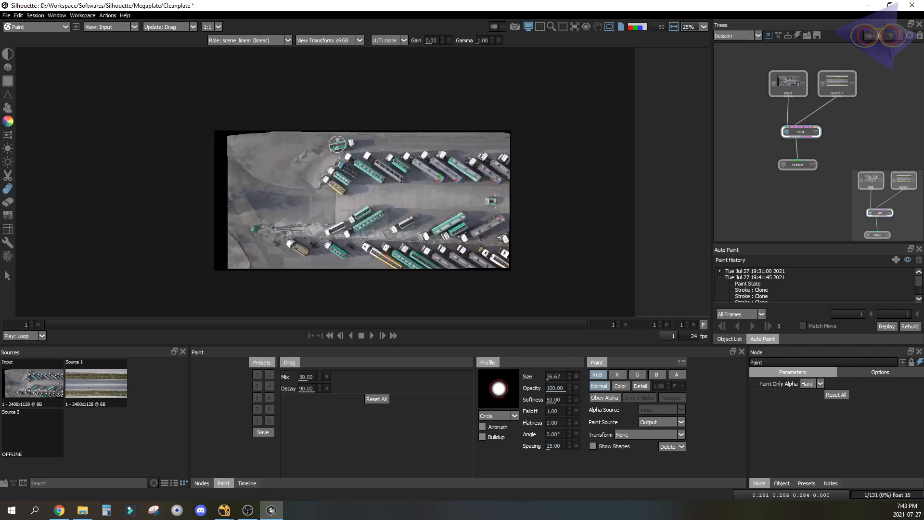
pyautogui.press('2')
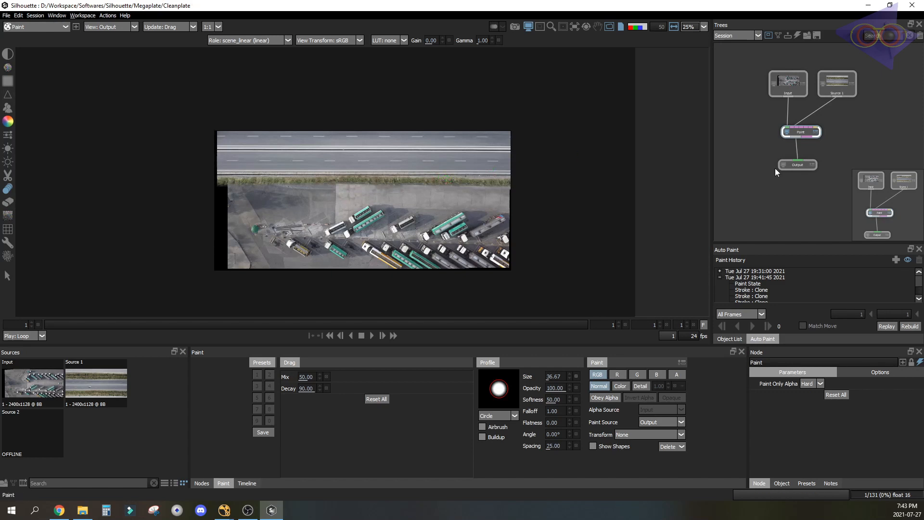
pyautogui.click(815, 166)
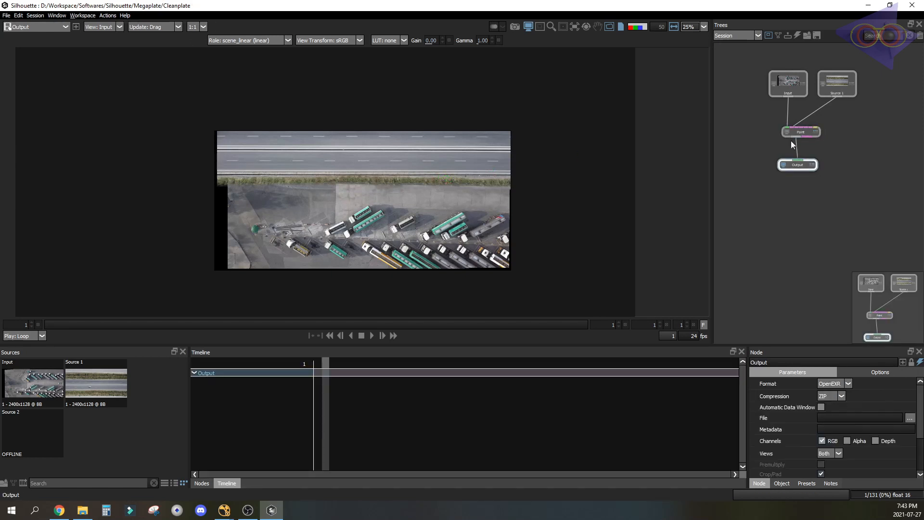
pyautogui.click(846, 157)
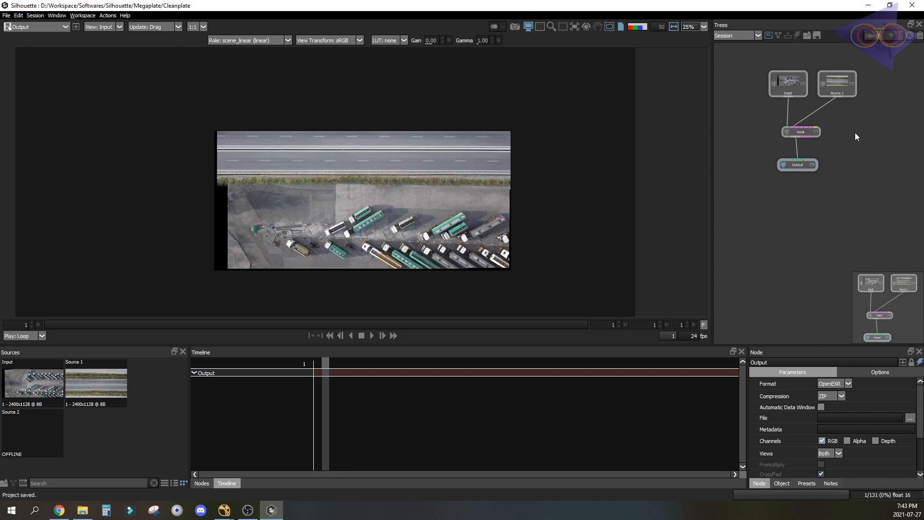
pyautogui.click(912, 5)
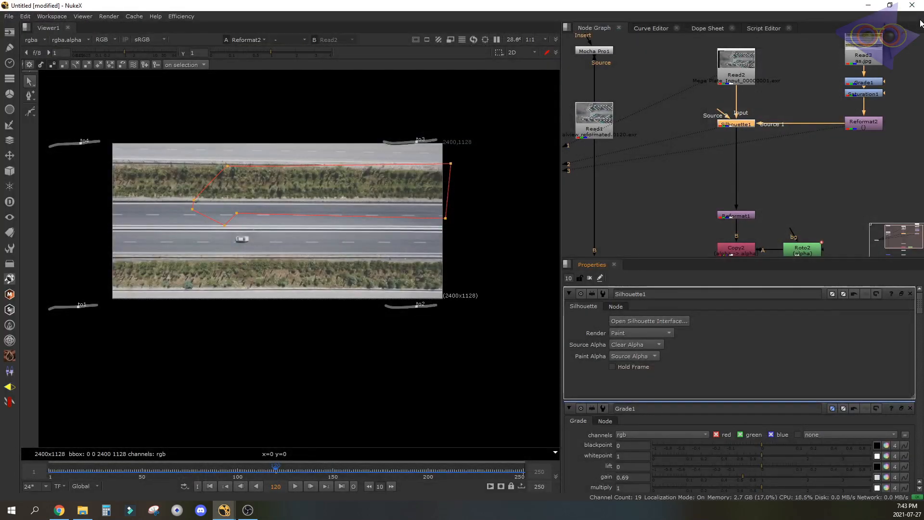
# Compare the Read2 mega plate with the Silhouette1 paint result in the viewer.
pyautogui.click(736, 77)
pyautogui.press('1')
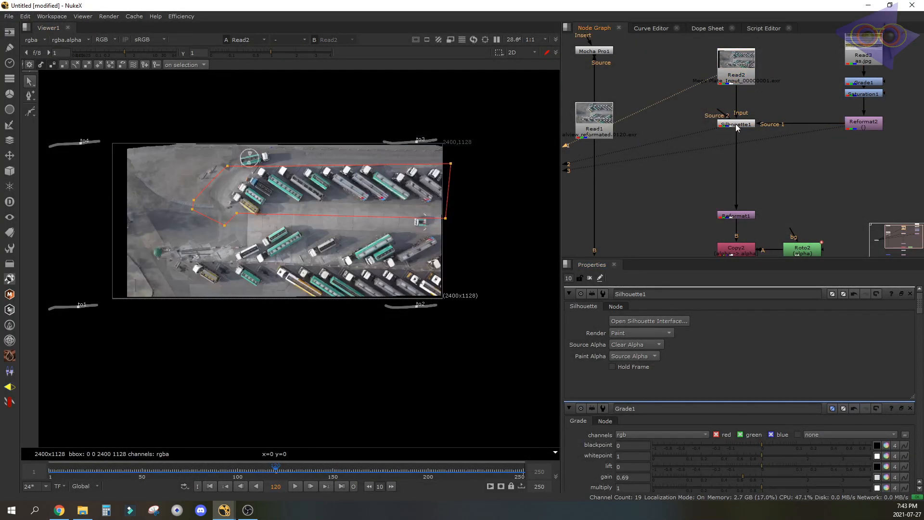
pyautogui.click(736, 125)
pyautogui.press('2')
pyautogui.press('Home')
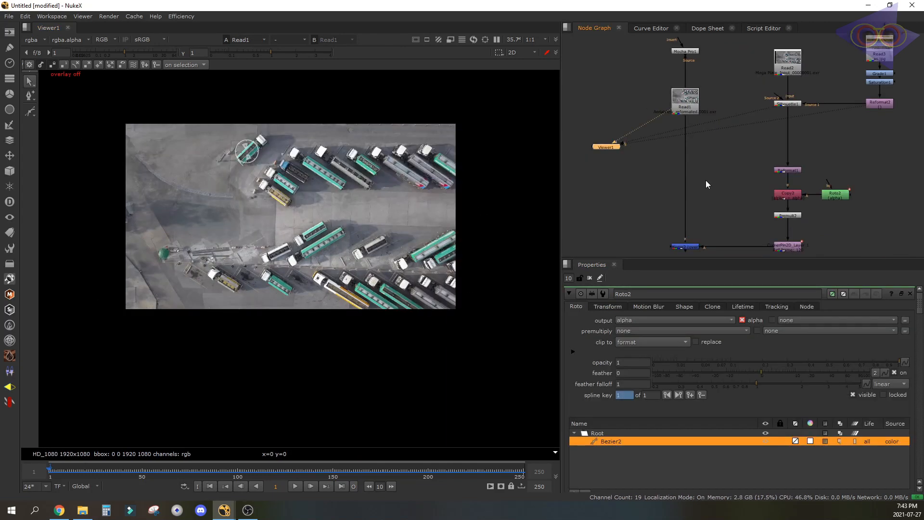
# View the Merge2 composite with overlays shown and delete the existing Bezier2 shape from Roto2.
pyautogui.moveTo(722, 207); pyautogui.dragTo(674, 251)
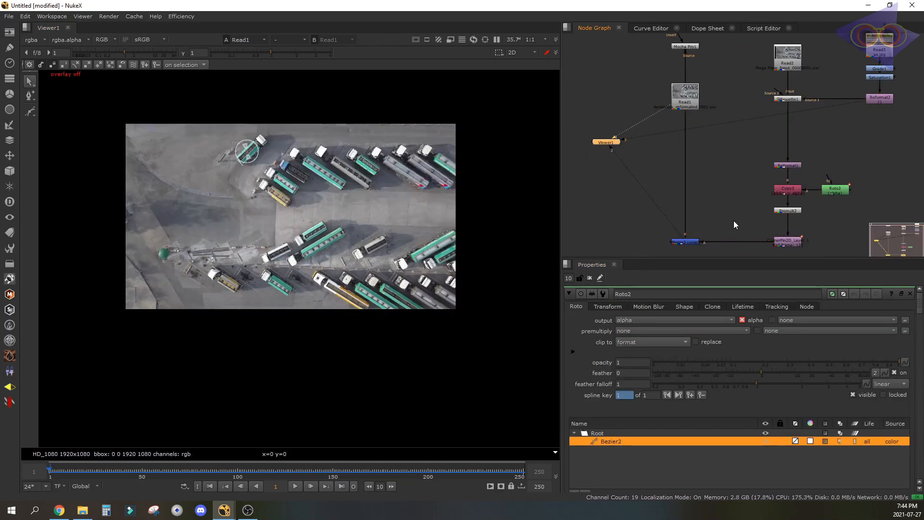
pyautogui.click(830, 194)
pyautogui.moveTo(289, 208); pyautogui.dragTo(259, 194, button='middle')
pyautogui.press('o')
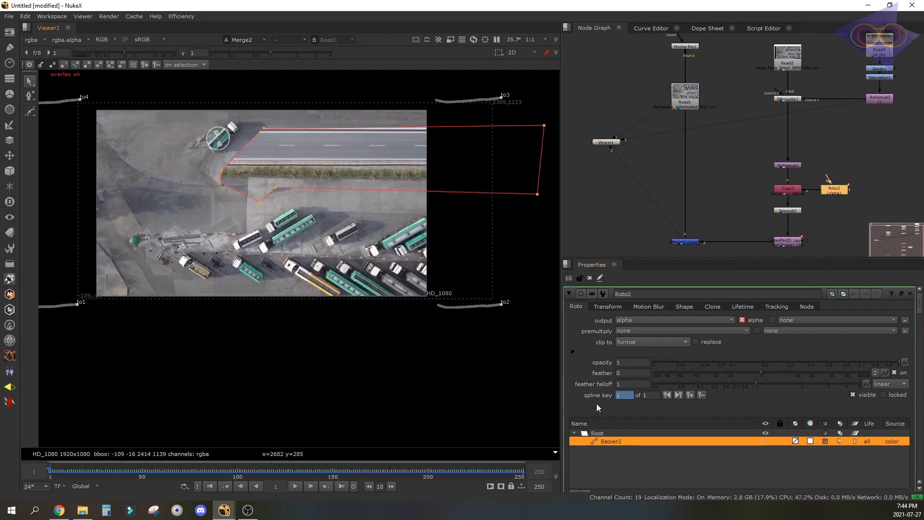
pyautogui.click(628, 442)
pyautogui.press('Delete')
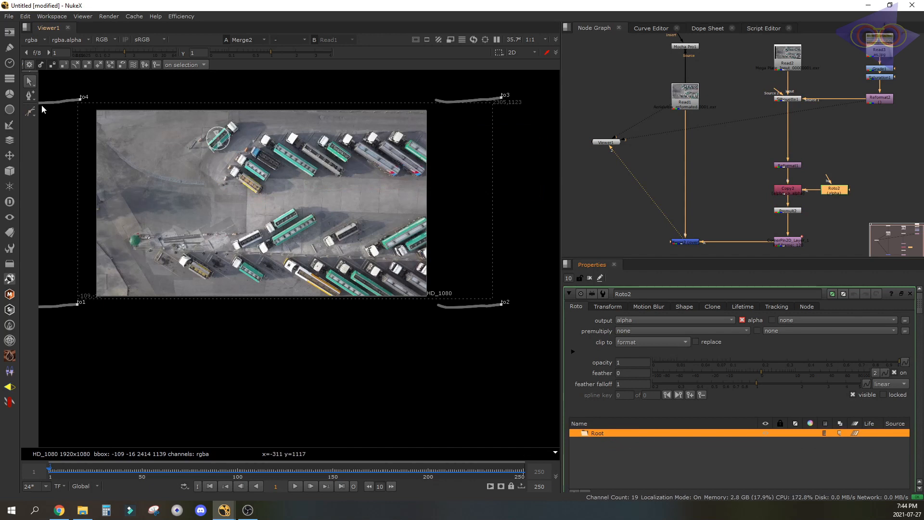
# Draw a closed Bezier in Roto2 enclosing the painted highway, hedge strip and upper pavement, extending beyond the frame edges.
pyautogui.press('v')
pyautogui.click(89, 195)
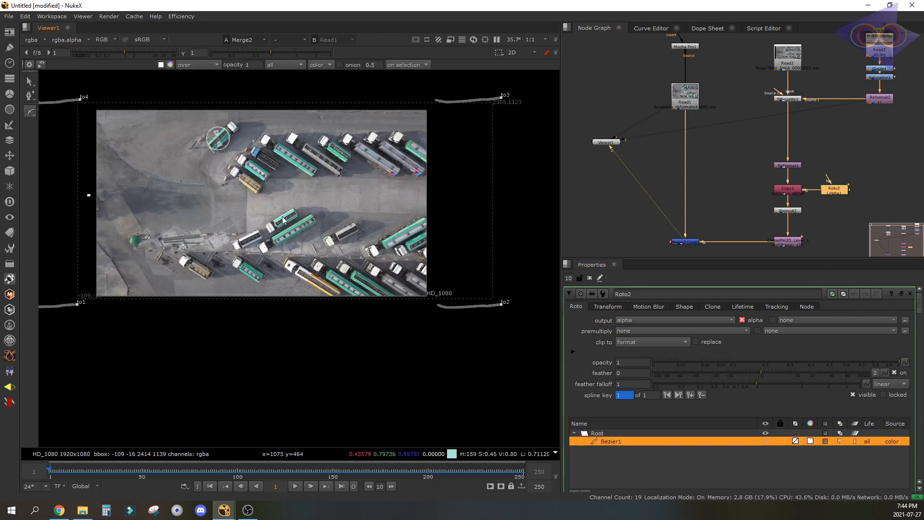
pyautogui.click(262, 205)
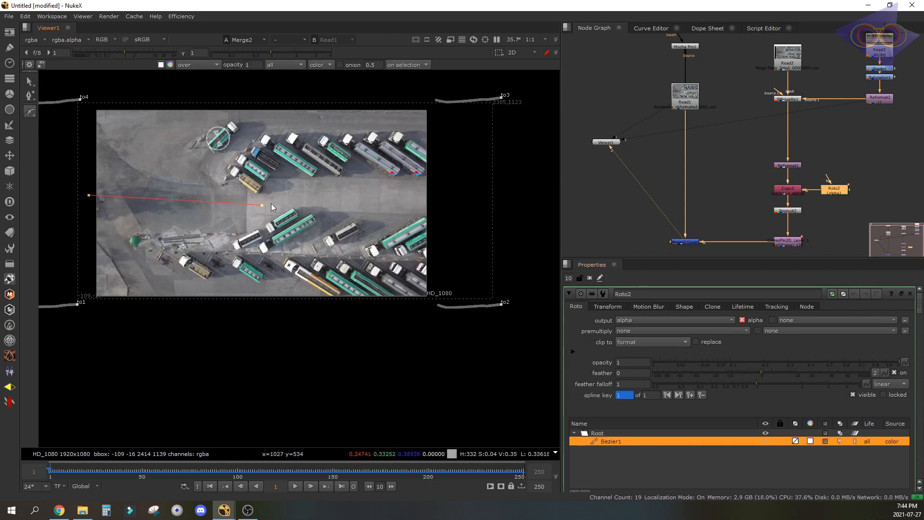
pyautogui.moveTo(262, 206); pyautogui.dragTo(261, 223)
pyautogui.click(479, 84)
pyautogui.click(82, 75)
pyautogui.click(89, 195)
# Move the Bezier's two right-hand points further outside the frame.
pyautogui.scroll(-2, 405, 198)
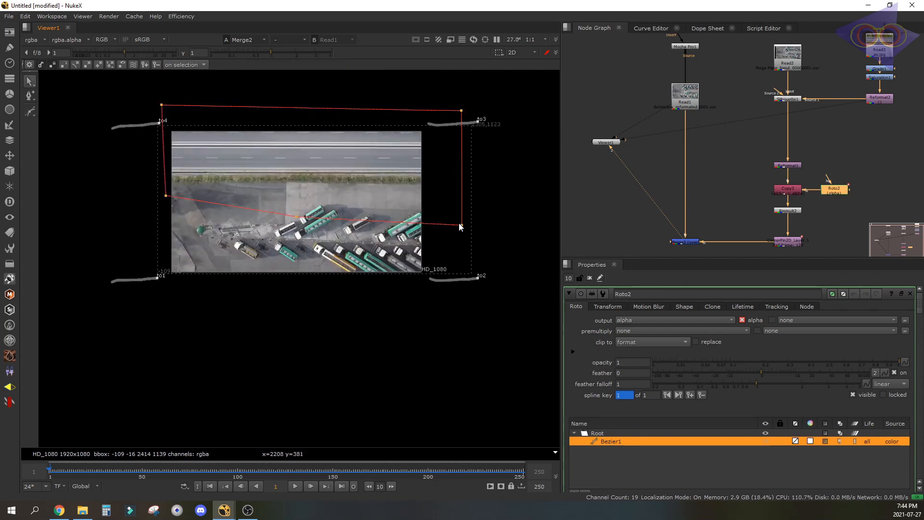
pyautogui.moveTo(462, 225); pyautogui.dragTo(557, 227)
pyautogui.moveTo(461, 111); pyautogui.dragTo(556, 103)
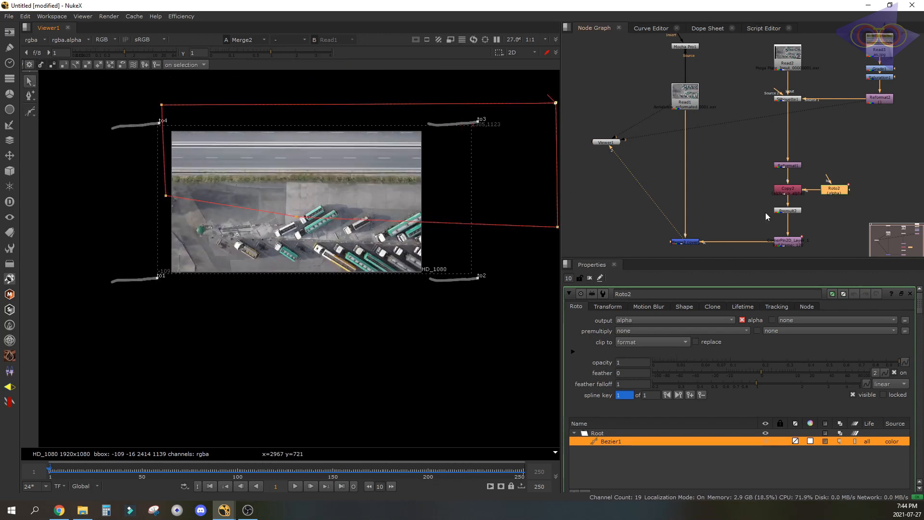
# Compare the original Read1 footage with the Merge2 composite at frame 1, with the viewer overlays hidden.
pyautogui.moveTo(726, 215); pyautogui.dragTo(631, 266)
pyautogui.click(606, 136)
pyautogui.click(696, 96)
pyautogui.press('1')
pyautogui.moveTo(729, 166); pyautogui.dragTo(652, 214)
pyautogui.press('2')
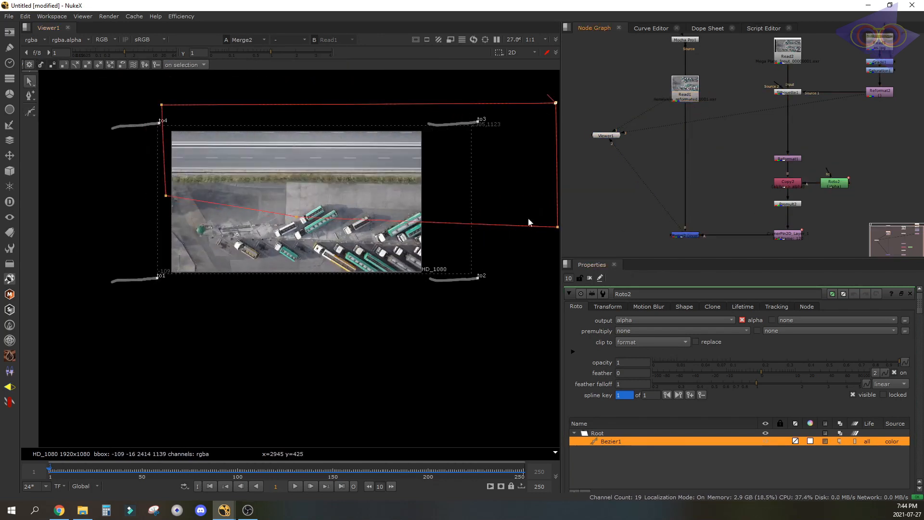
pyautogui.moveTo(357, 216); pyautogui.dragTo(347, 228, button='middle')
pyautogui.press('q')
pyautogui.press('1')
pyautogui.press('2')
pyautogui.press('1')
pyautogui.press('2')
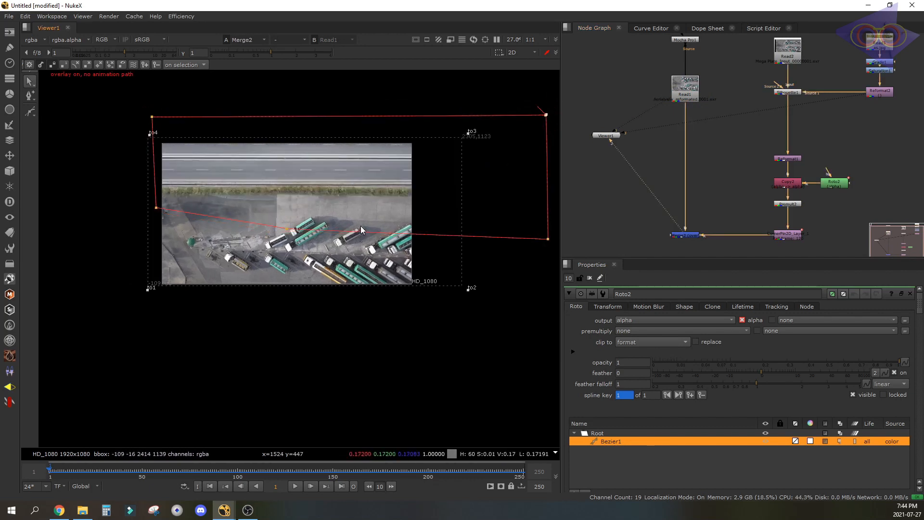
pyautogui.press('q')
pyautogui.scroll(3, 384, 201)
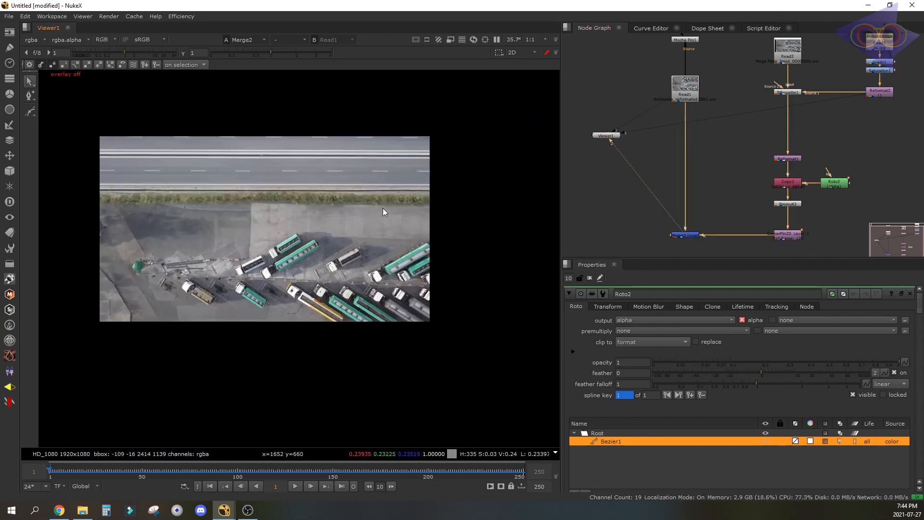
pyautogui.press('1')
pyautogui.press('2')
pyautogui.press('1')
pyautogui.press('2')
pyautogui.press('1')
pyautogui.press('2')
# Check the composite around frame 120, and insert a FrameHold node set to frame 1 directly after Silhouette1.
pyautogui.moveTo(256, 471); pyautogui.dragTo(274, 472)
pyautogui.press('Right')
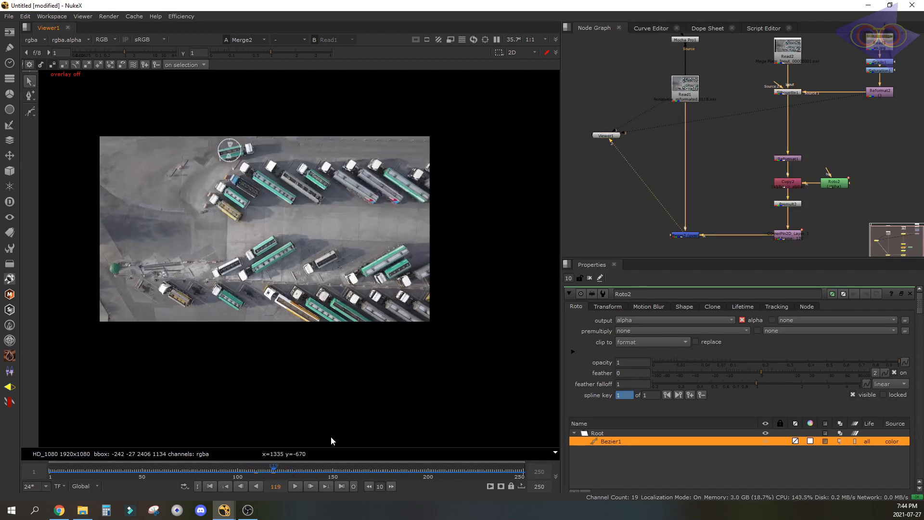
pyautogui.click(798, 93)
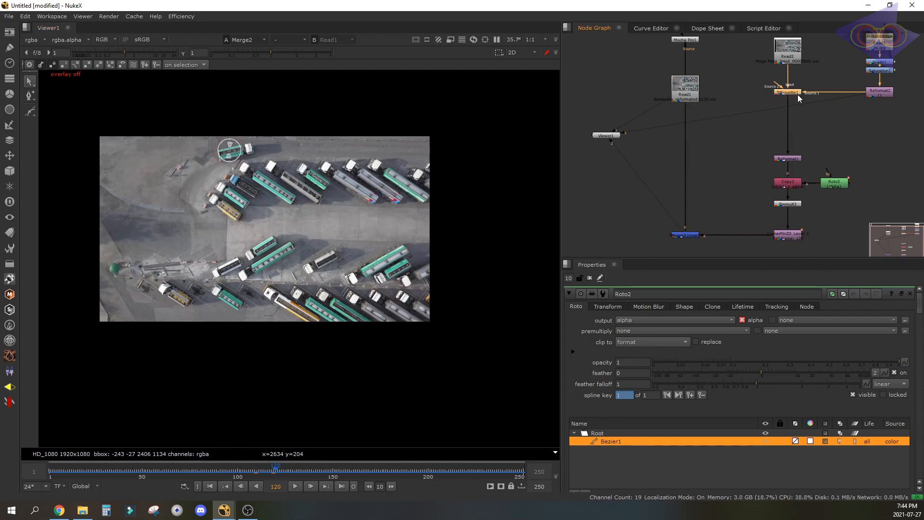
pyautogui.press('Tab')
pyautogui.write('fra')
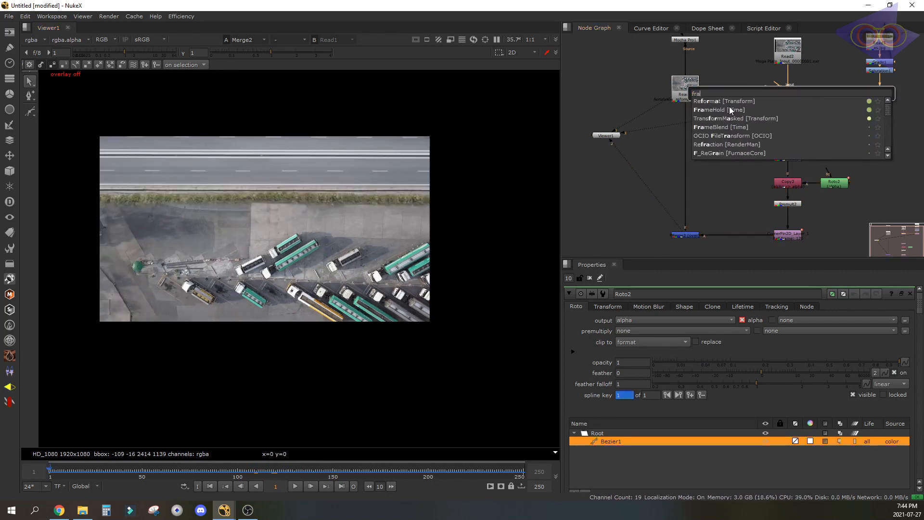
pyautogui.click(730, 110)
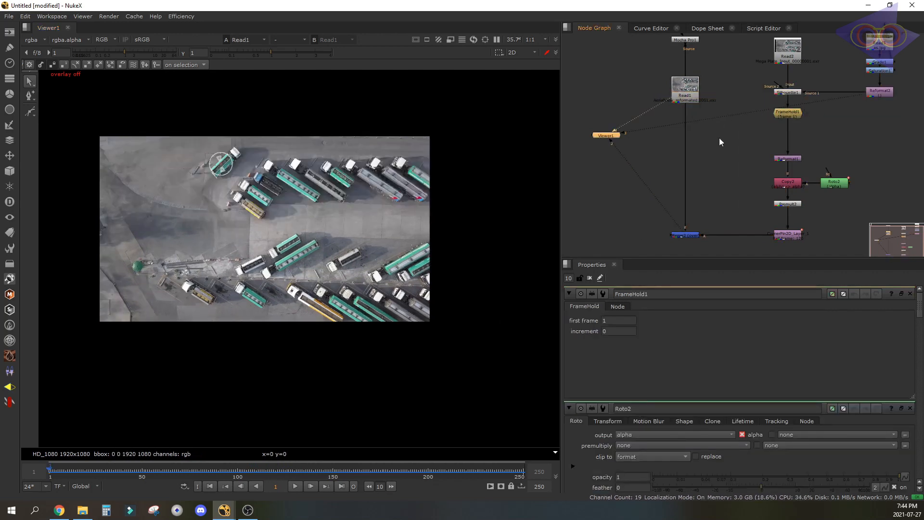
# Compare the original Read1 footage with the Merge2 composite at frame 120, examining whether the added highway holds.
pyautogui.click(606, 136)
pyautogui.moveTo(281, 472); pyautogui.dragTo(270, 471)
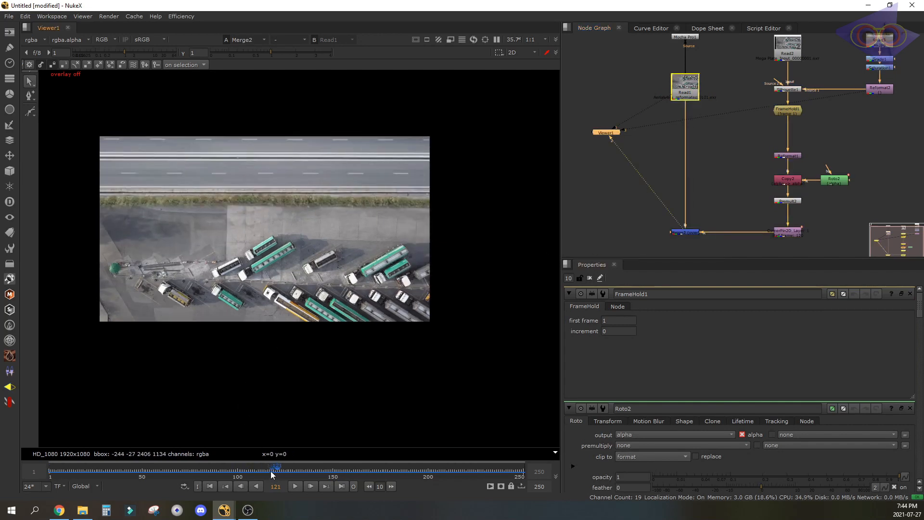
pyautogui.press('Left')
pyautogui.moveTo(430, 241); pyautogui.dragTo(447, 228, button='middle')
pyautogui.press('1')
pyautogui.press('2')
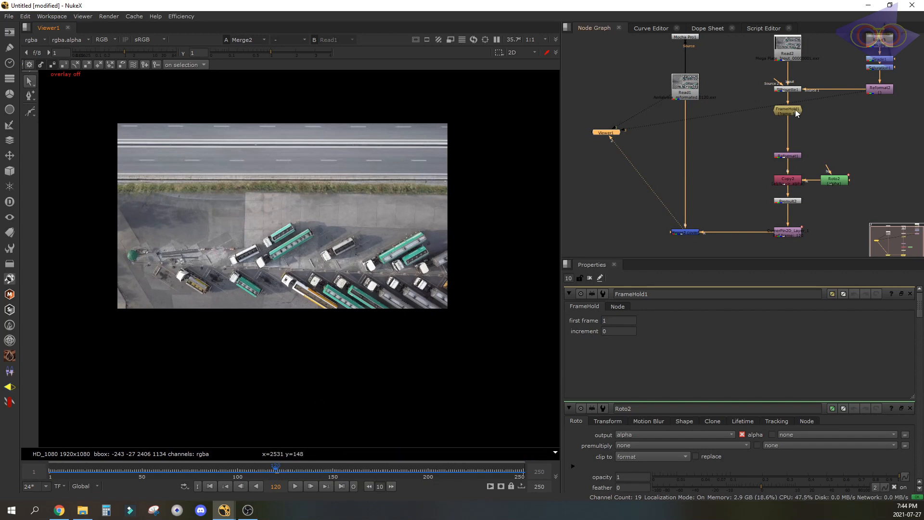
pyautogui.press('1')
pyautogui.click(693, 98)
pyautogui.press('1')
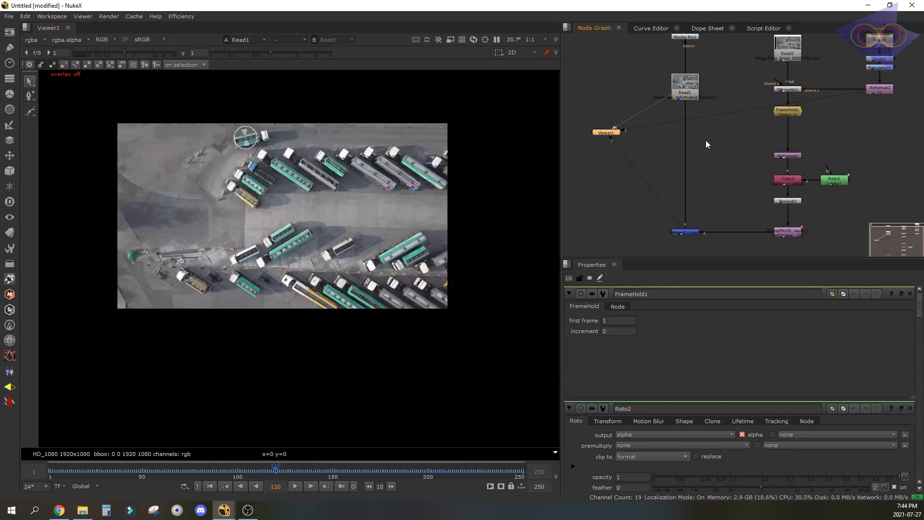
pyautogui.moveTo(727, 174); pyautogui.dragTo(622, 256)
pyautogui.press('2')
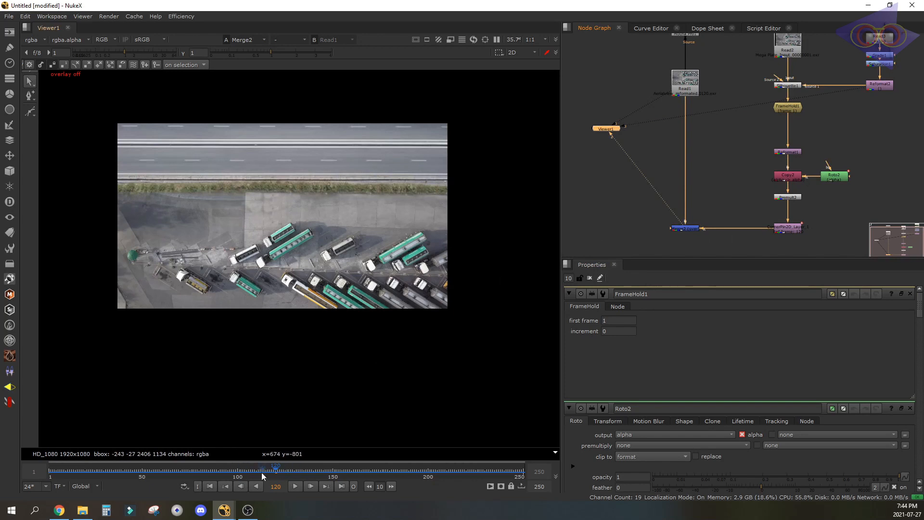
# Play back and scrub the Merge2 composite to frame 249, examining how the added highway follows the shot.
pyautogui.press('l')
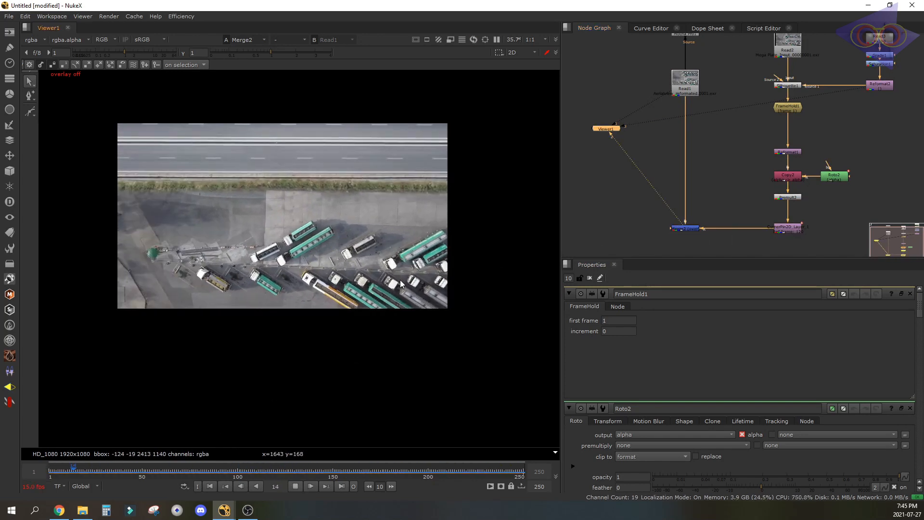
pyautogui.click(294, 487)
pyautogui.moveTo(291, 473); pyautogui.dragTo(192, 452)
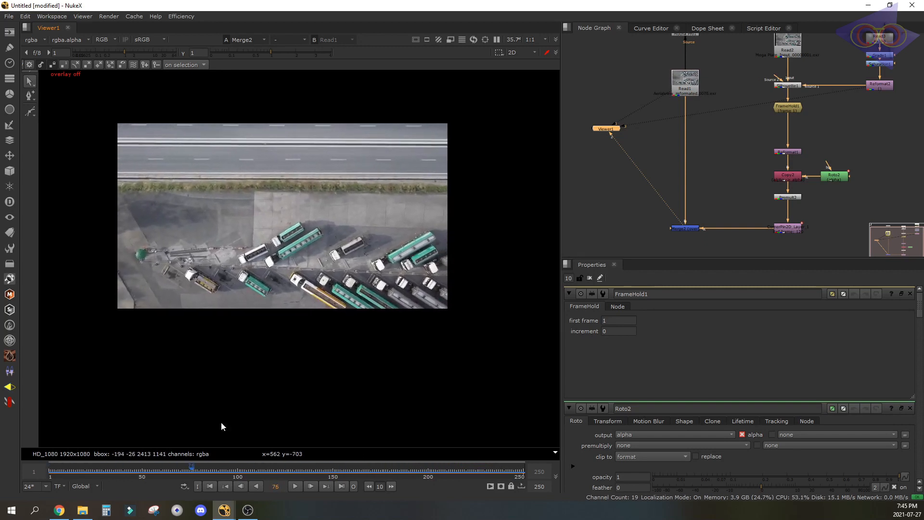
pyautogui.click(296, 487)
pyautogui.click(522, 472)
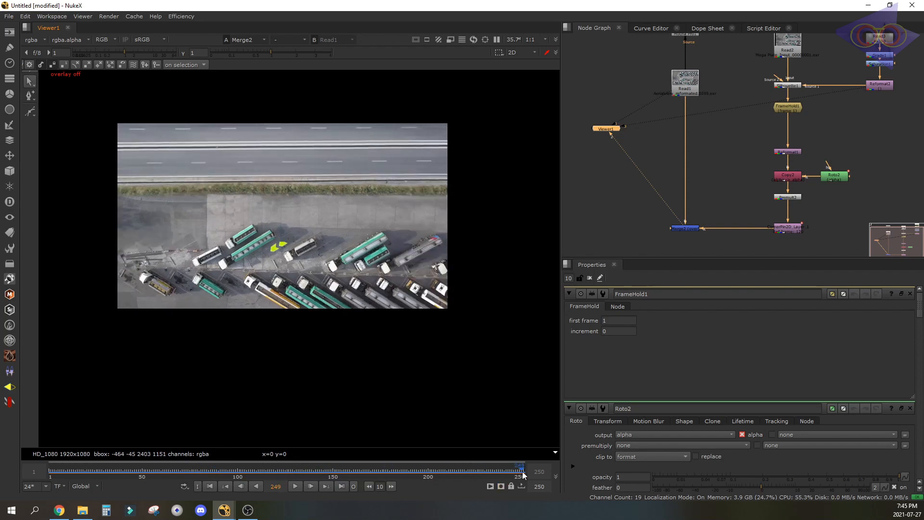
# Compare Read1 with the Merge2 composite at frame 249 at several zoom levels, examining the replaced truck area.
pyautogui.click(687, 88)
pyautogui.press('1')
pyautogui.moveTo(719, 175); pyautogui.dragTo(649, 236)
pyautogui.press('2')
pyautogui.press('1')
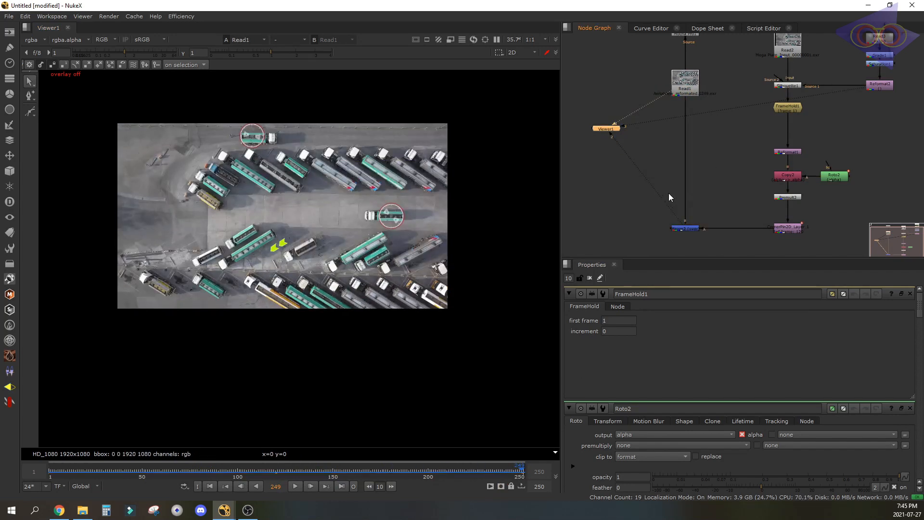
pyautogui.press('2')
pyautogui.press('1')
pyautogui.press('2')
pyautogui.scroll(4, 413, 221)
pyautogui.press('1')
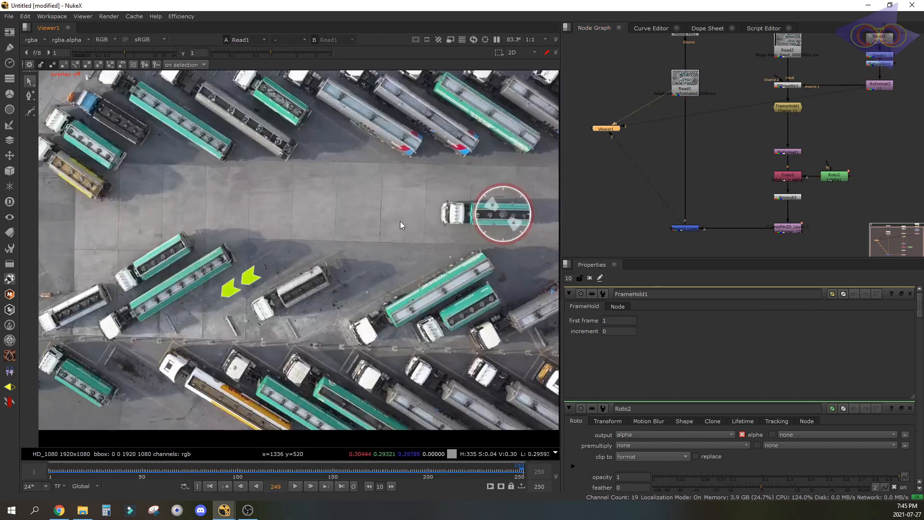
pyautogui.press('2')
pyautogui.scroll(-2, 391, 226)
pyautogui.press('1')
pyautogui.press('2')
pyautogui.press('1')
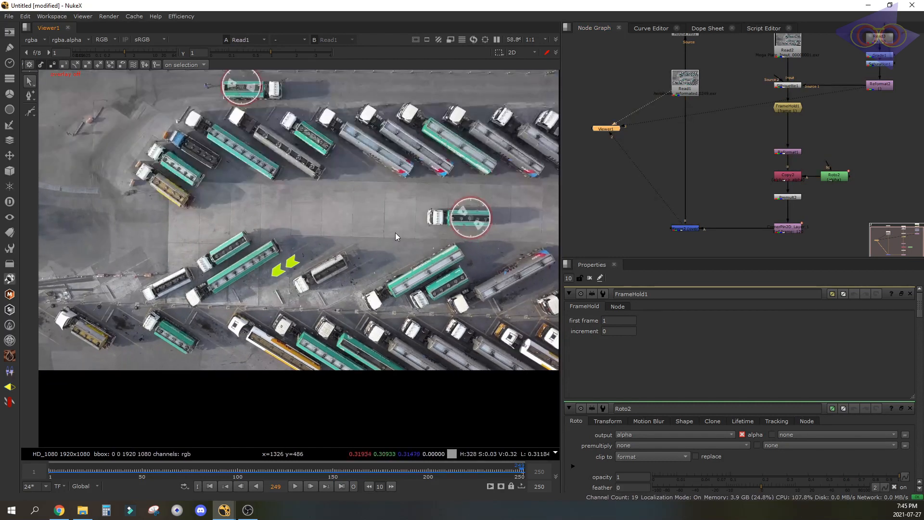
pyautogui.press('2')
pyautogui.scroll(-2, 389, 243)
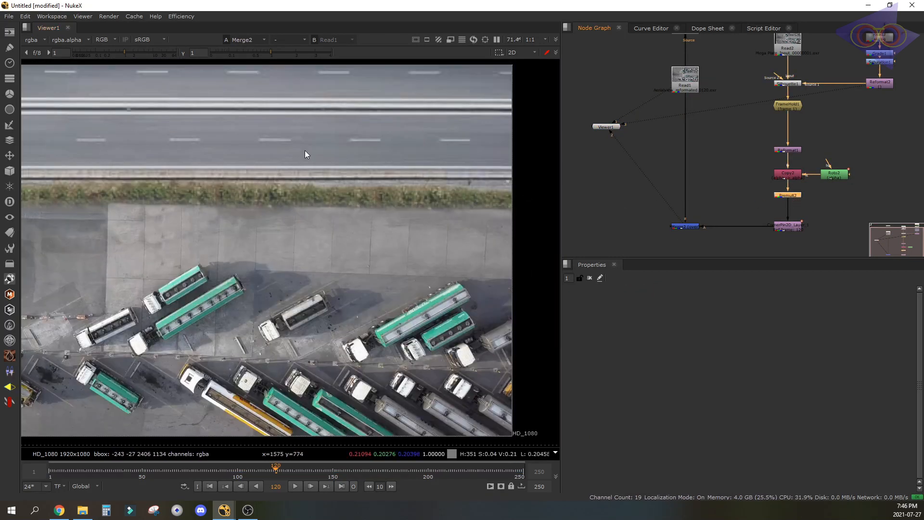
# Insert an Adjust_corner node between the Premult2 node and the corner pin, with viewer overlays shown.
pyautogui.click(171, 18)
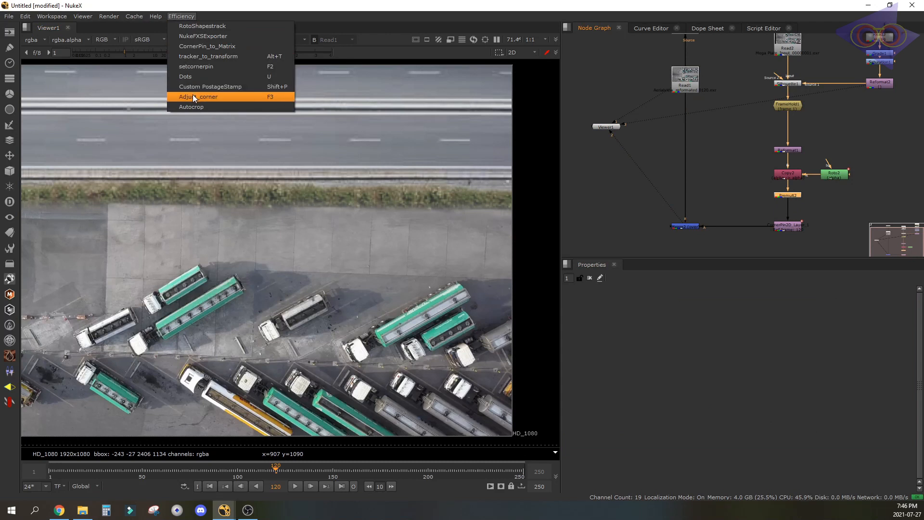
pyautogui.click(192, 94)
pyautogui.scroll(-2, 417, 229)
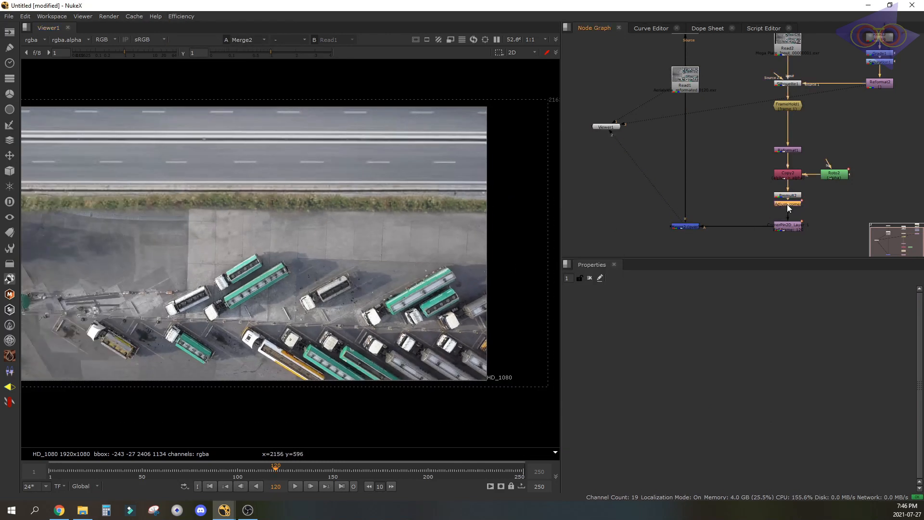
pyautogui.press('q')
pyautogui.moveTo(336, 246); pyautogui.dragTo(373, 249, button='middle')
pyautogui.scroll(-2, 389, 246)
pyautogui.press('q')
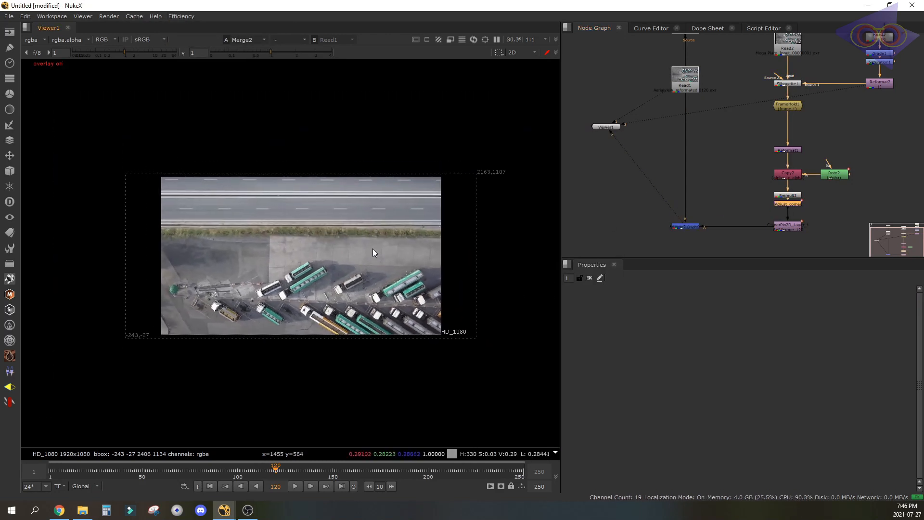
# Keyframe Adjust_corner at frame 250, shifting all four corners to x 9 for to1 and to2 and x 1929 for to3 and to4.
pyautogui.doubleClick(788, 204)
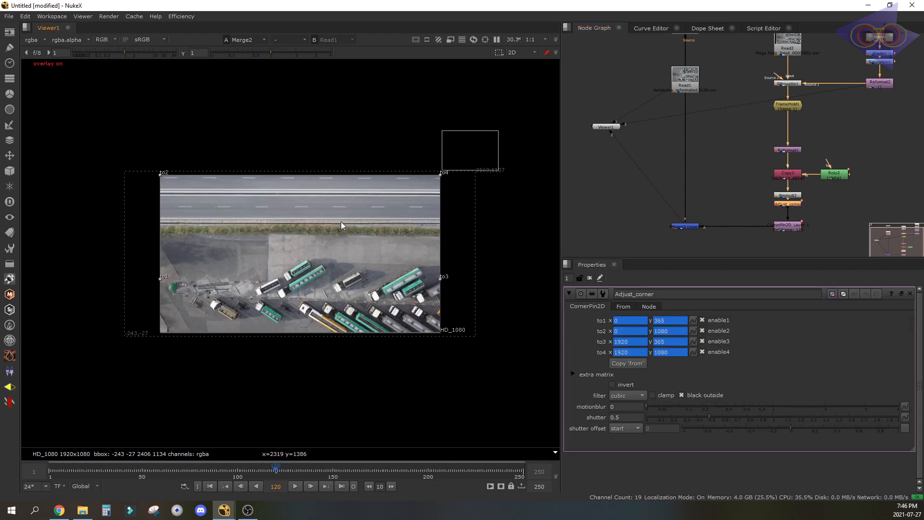
pyautogui.scroll(3, 356, 241)
pyautogui.scroll(-1, 374, 250)
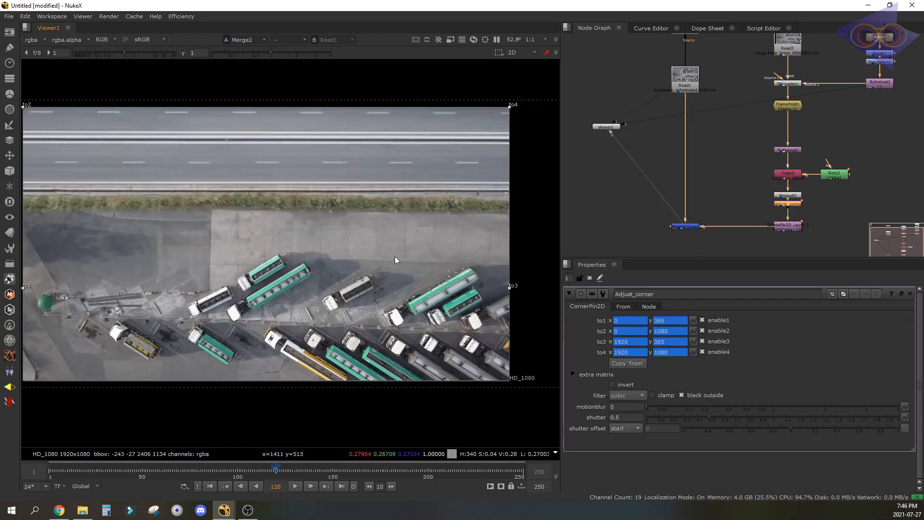
pyautogui.click(519, 470)
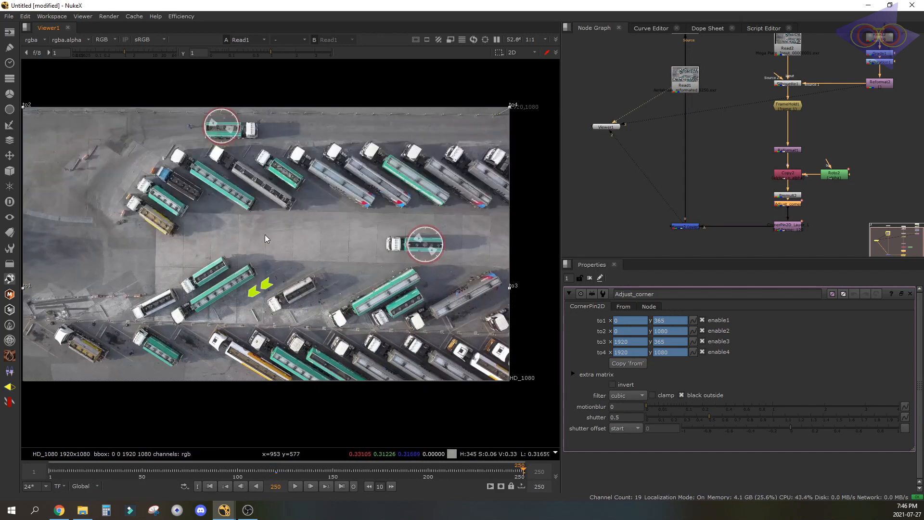
pyautogui.scroll(4, 188, 270)
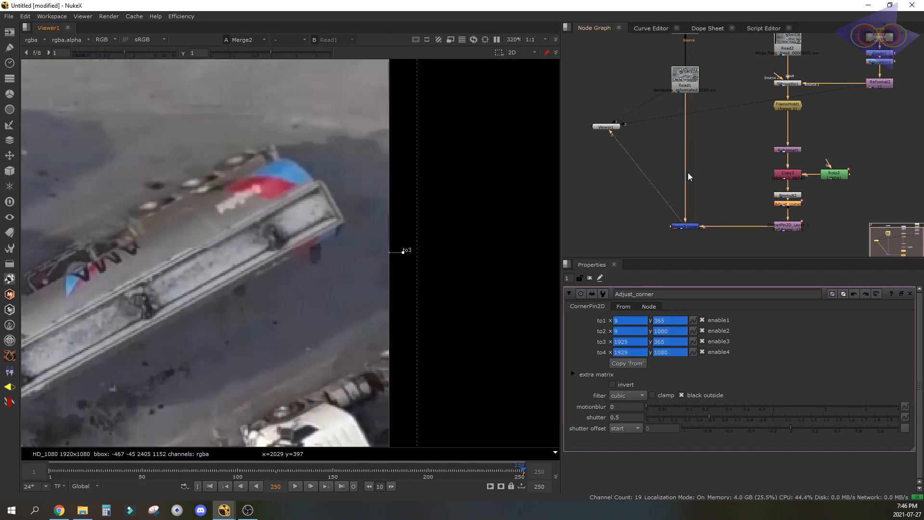
pyautogui.scroll(-7, 358, 274)
pyautogui.moveTo(348, 263); pyautogui.dragTo(421, 272, button='middle')
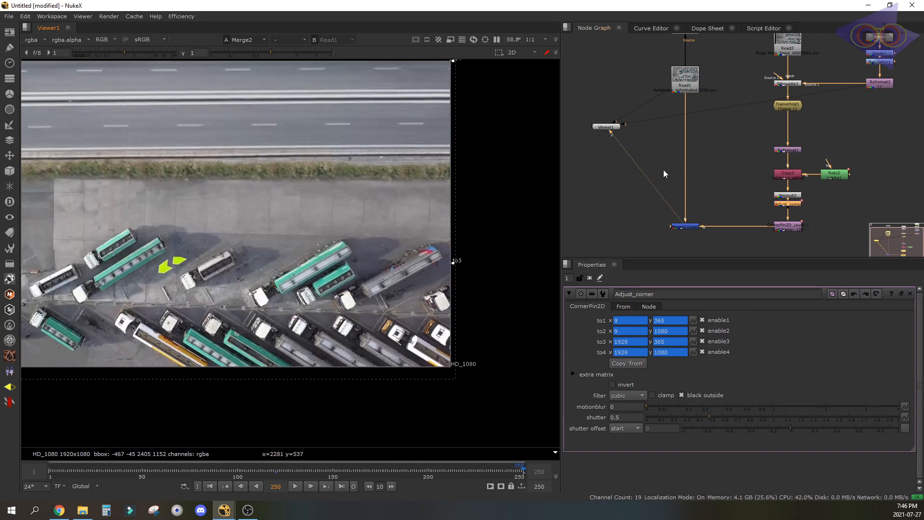
# Move the Adjust_corner node slightly lower between Premult2 and the corner pin, and compare Read1 with Merge2 without overlays.
pyautogui.press('1')
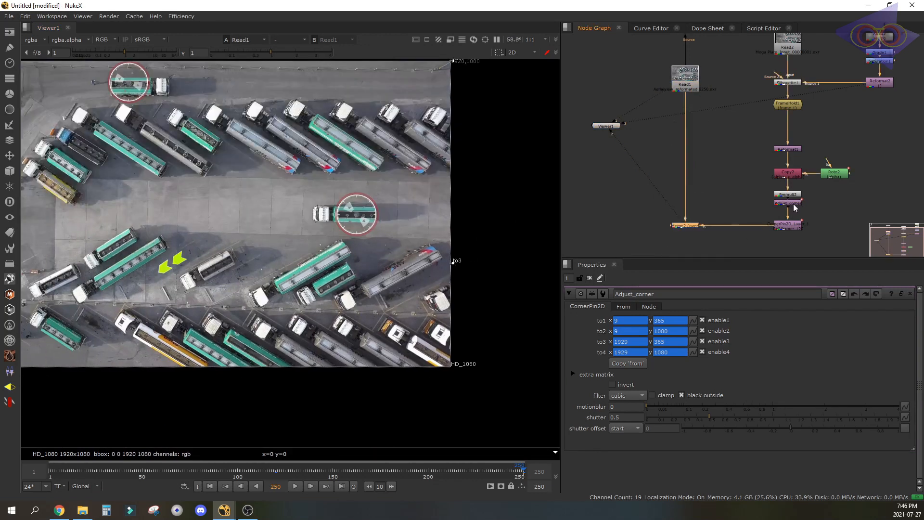
pyautogui.hotkey('ctrl', 'shift', 'x')
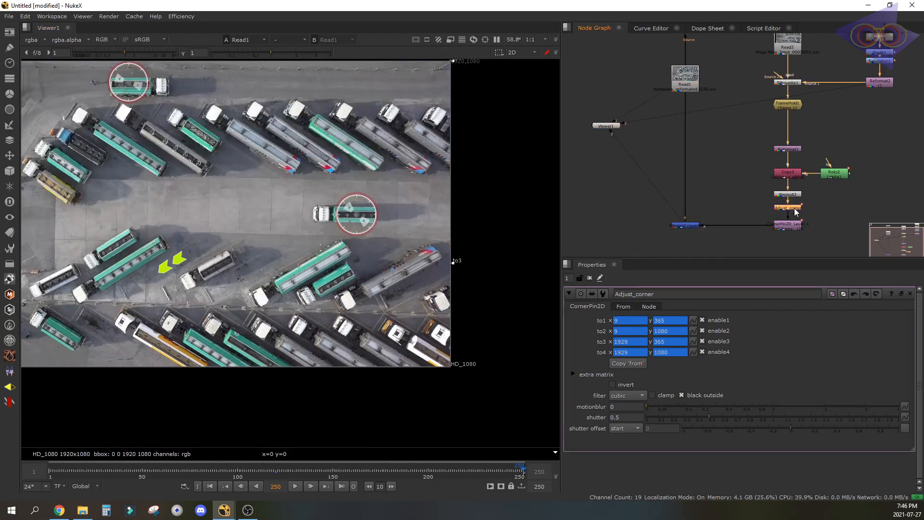
pyautogui.scroll(-2, 433, 260)
pyautogui.press('q')
pyautogui.press('q')
pyautogui.press('2')
pyautogui.scroll(8, 289, 232)
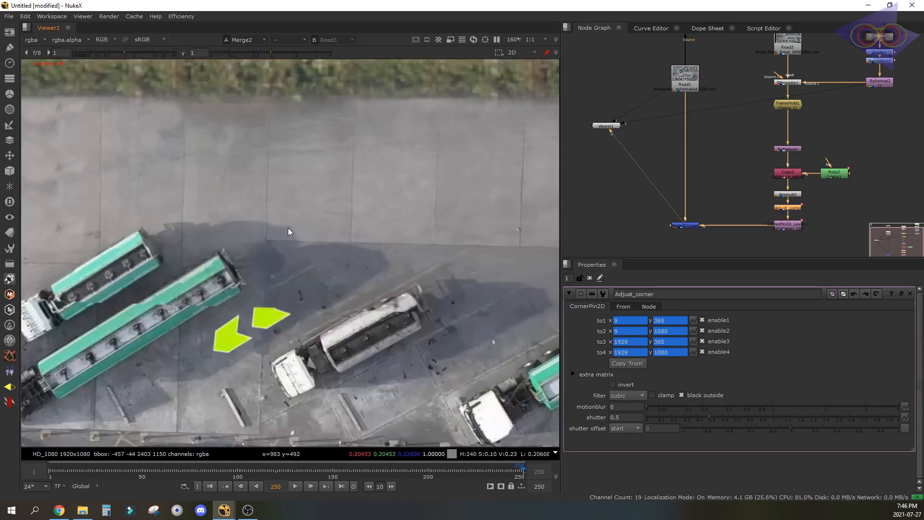
# Set Adjust_corner's to3 and to4 corners to x 1926 at frame 250, checking Merge2 against Read1.
pyautogui.scroll(-12, 303, 236)
pyautogui.press('q')
pyautogui.scroll(10, 399, 236)
pyautogui.press('1')
pyautogui.press('2')
pyautogui.hotkey('ctrl', 'y')
pyautogui.press('1')
pyautogui.press('2')
pyautogui.scroll(-8, 424, 254)
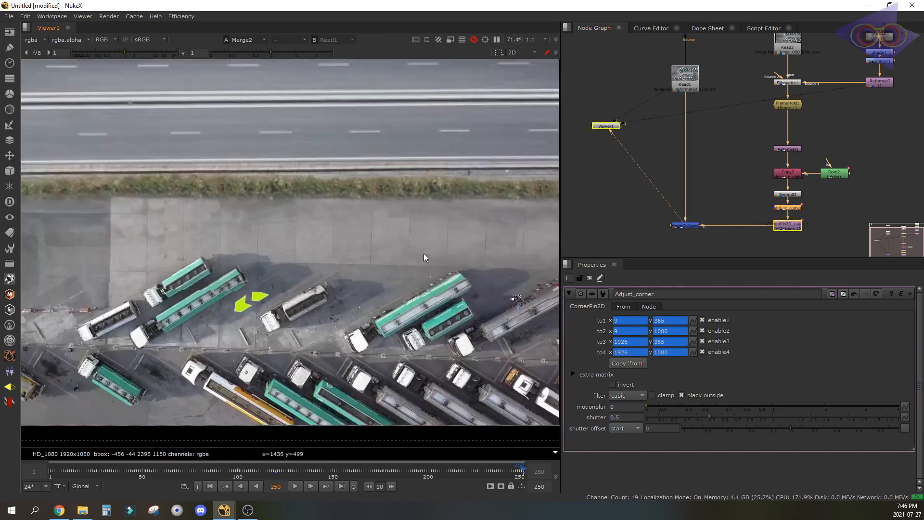
# Nudge Adjust_corner's to1 corner to 7, 366 and its to2 corner to 7, 1081 at frame 250.
pyautogui.scroll(8, 251, 262)
pyautogui.press('KP_4')
pyautogui.press('KP_4')
pyautogui.press('KP_8')
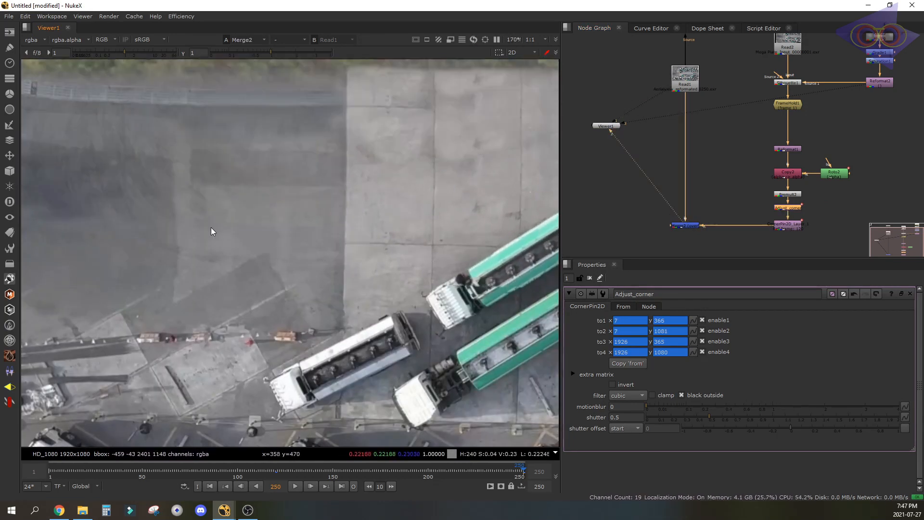
# Compare Read1 with the Merge2 composite across the frame at frame 250, examining the alignment of the corrected patch.
pyautogui.scroll(-5, 273, 224)
pyautogui.press('1')
pyautogui.press('2')
pyautogui.moveTo(386, 225); pyautogui.dragTo(363, 252, button='middle')
pyautogui.press('1')
pyautogui.press('2')
pyautogui.press('1')
pyautogui.press('2')
pyautogui.press('1')
pyautogui.press('2')
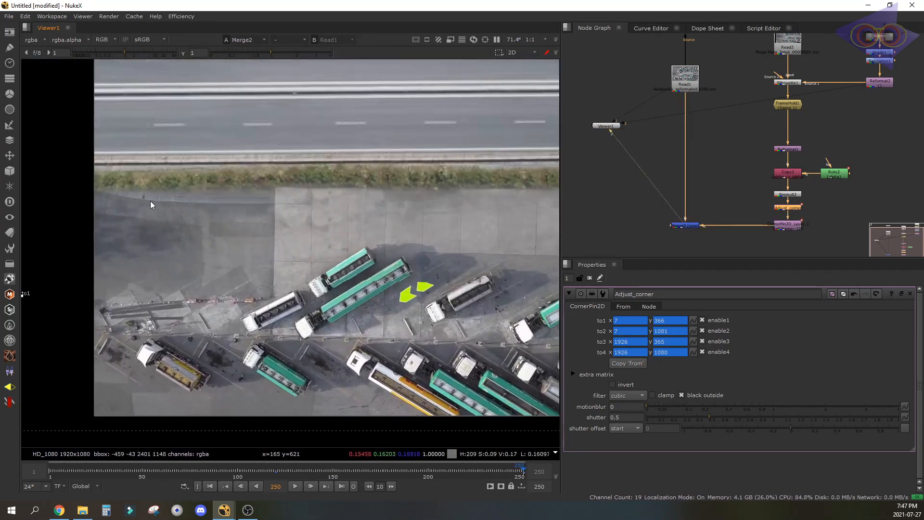
pyautogui.press('1')
pyautogui.press('2')
pyautogui.press('1')
pyautogui.press('2')
pyautogui.scroll(-2, 224, 233)
pyautogui.moveTo(346, 241); pyautogui.dragTo(243, 259, button='middle')
pyautogui.press('1')
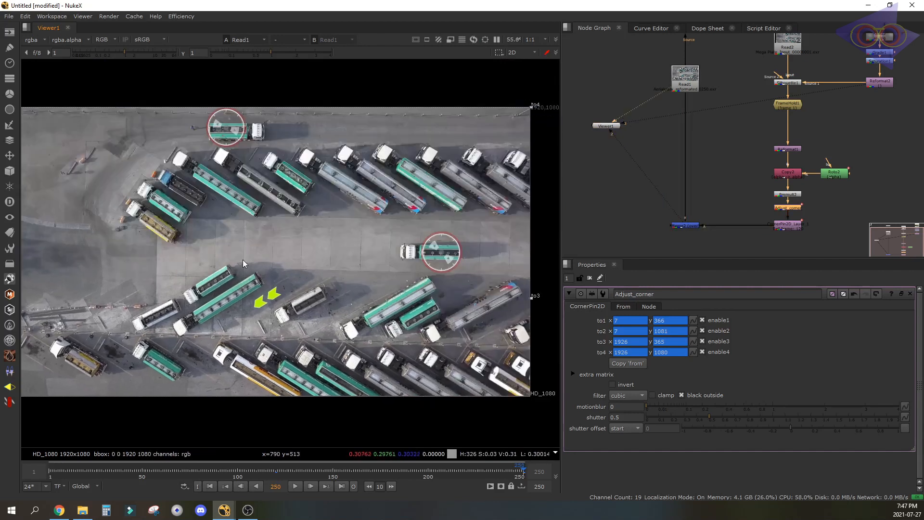
pyautogui.press('2')
pyautogui.press('1')
pyautogui.press('2')
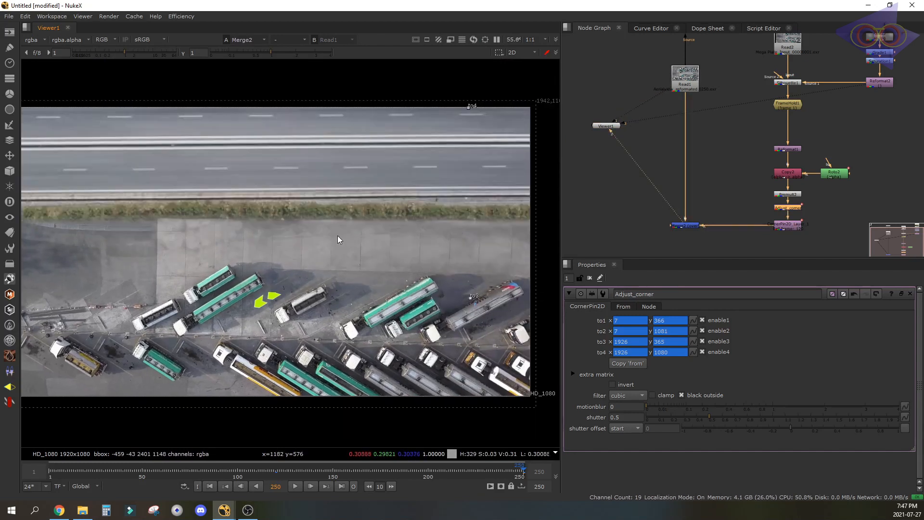
# Play the Merge2 composite to frame 34 and compare it with Read1 there, examining how well the patch aligns.
pyautogui.scroll(-2, 338, 239)
pyautogui.click(296, 484)
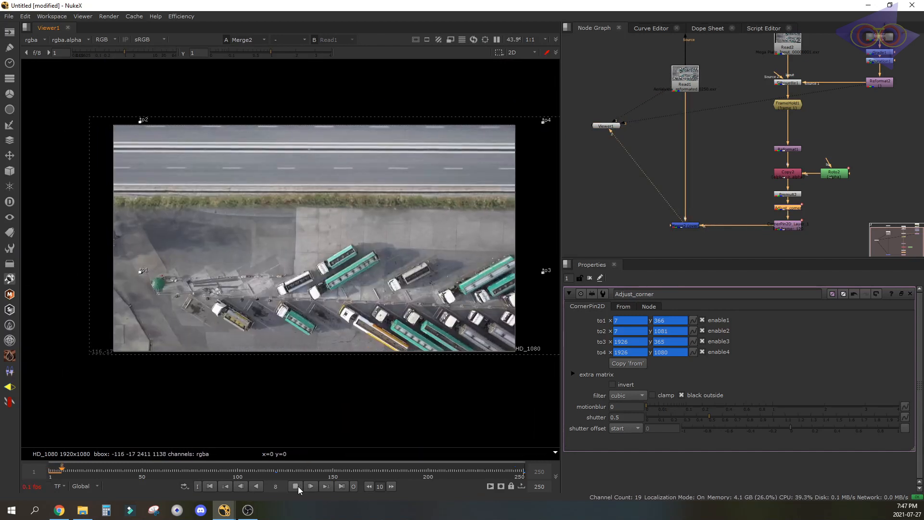
pyautogui.click(293, 485)
pyautogui.press('1')
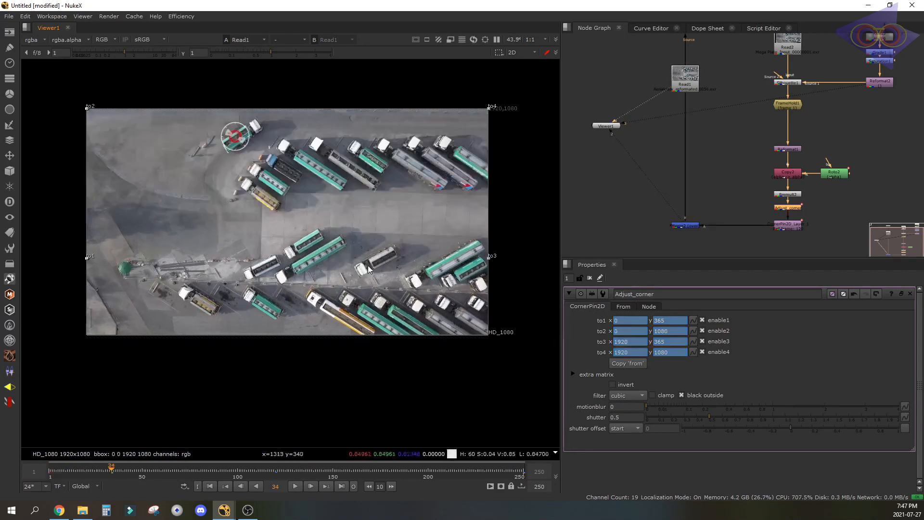
pyautogui.press('2')
pyautogui.press('1')
pyautogui.press('2')
pyautogui.press('1')
pyautogui.press('2')
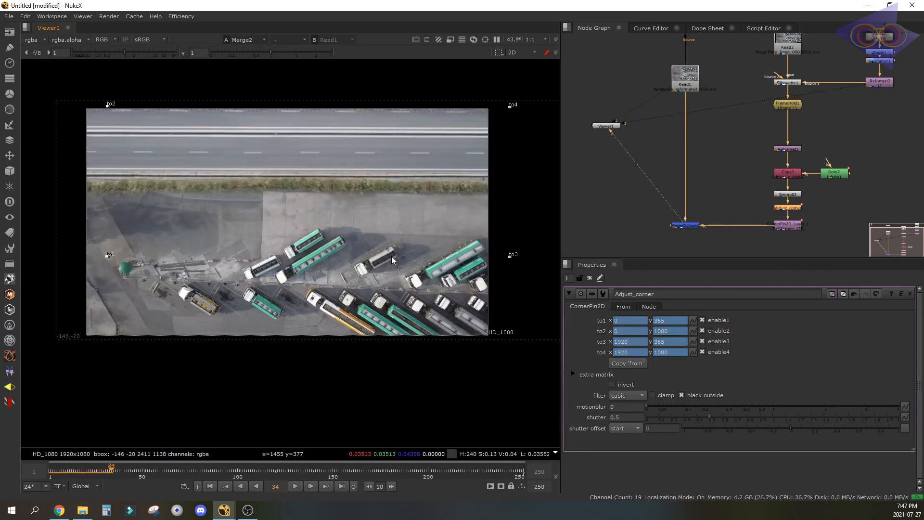
pyautogui.press('1')
pyautogui.press('2')
pyautogui.press('1')
pyautogui.press('2')
pyautogui.press('1')
pyautogui.press('2')
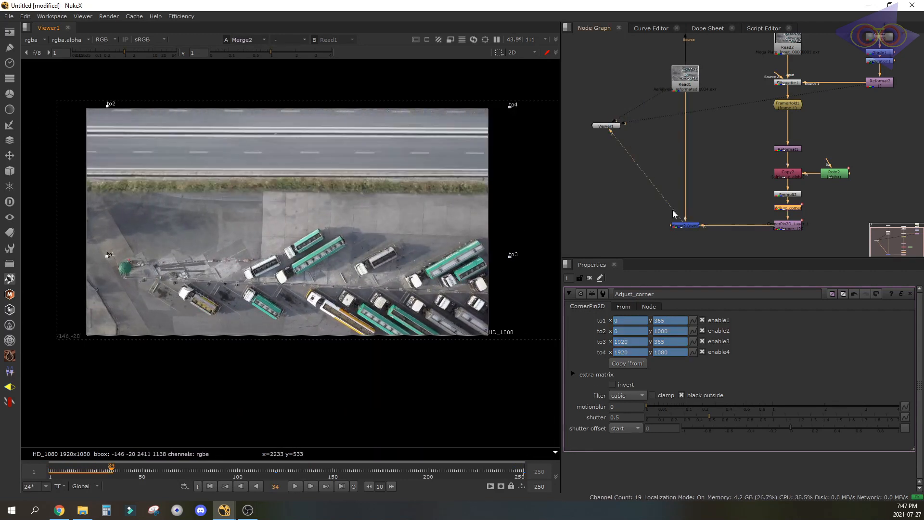
# Branch Read1 through a dot into a Copy and a Premult node, and feed a new Roto node into the Copy node.
pyautogui.moveTo(822, 201); pyautogui.dragTo(791, 162, button='middle')
pyautogui.click(669, 212)
pyautogui.moveTo(664, 215); pyautogui.dragTo(736, 187, button='middle')
pyautogui.scroll(-3, 735, 188)
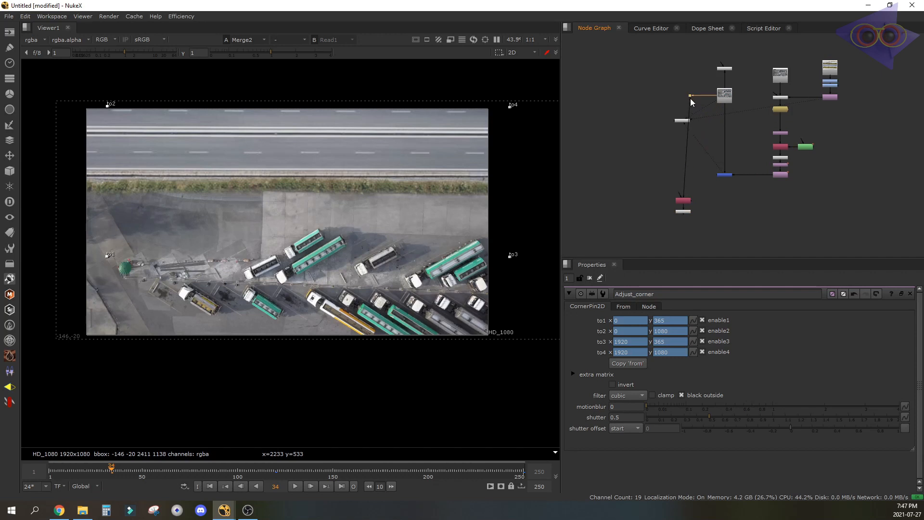
pyautogui.moveTo(690, 98); pyautogui.dragTo(684, 101)
pyautogui.scroll(4, 676, 207)
pyautogui.click(647, 197)
pyautogui.press('o')
pyautogui.moveTo(647, 198); pyautogui.dragTo(625, 197)
# Add a Merge node below Merge2 that places the Premult1 branch over the highway composite.
pyautogui.click(767, 224)
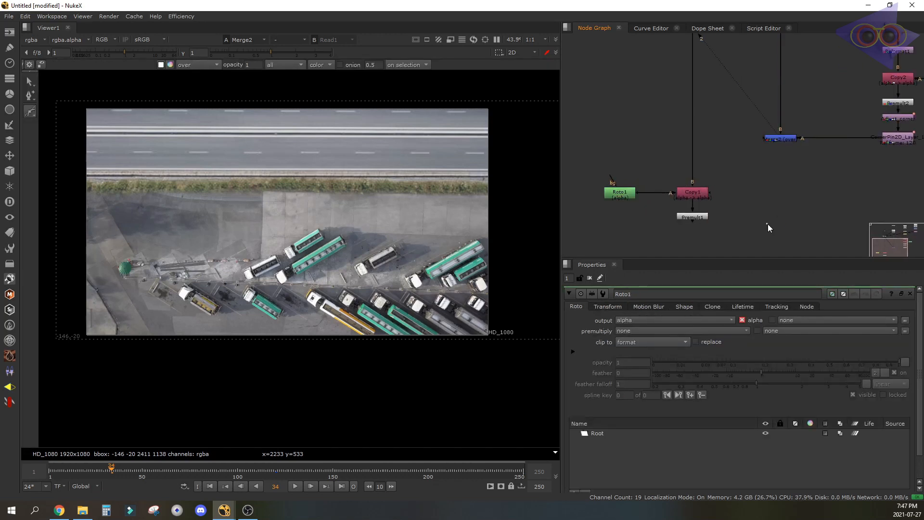
pyautogui.moveTo(776, 220); pyautogui.dragTo(789, 221)
pyautogui.moveTo(772, 212); pyautogui.dragTo(701, 217)
pyautogui.moveTo(784, 222); pyautogui.dragTo(783, 214)
pyautogui.moveTo(745, 184); pyautogui.dragTo(740, 211, button='middle')
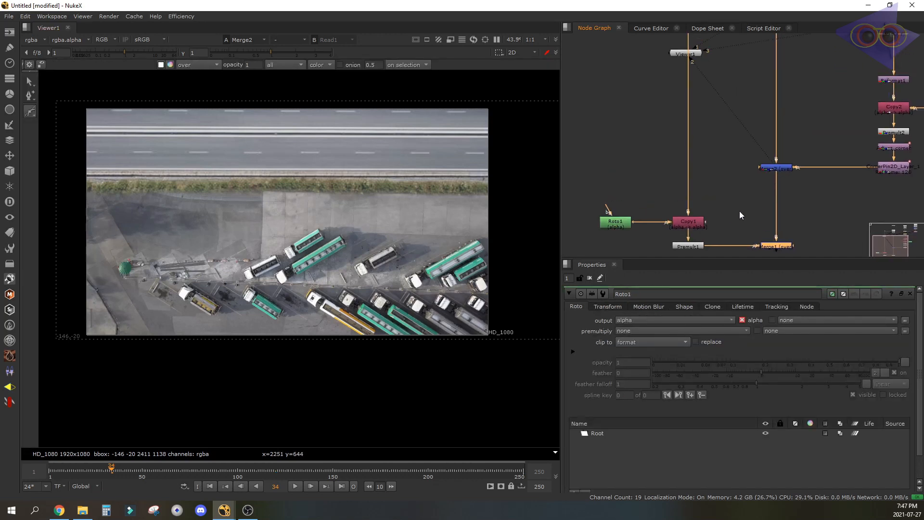
# Convert CornerPin2D_Layer_1 to a matrix over frames 1-250 with CornerPin_to_Matrix, and place the new node beside it.
pyautogui.scroll(-3, 767, 182)
pyautogui.click(847, 172)
pyautogui.scroll(4, 850, 170)
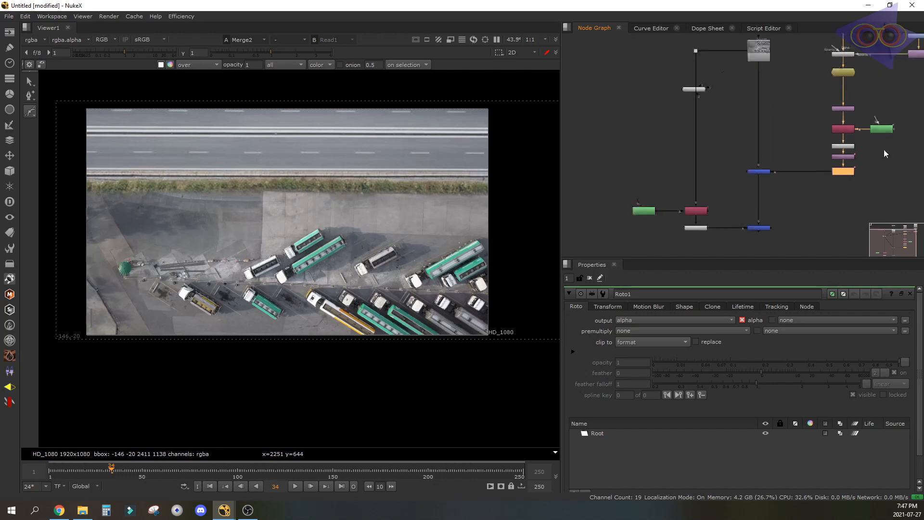
pyautogui.doubleClick(854, 167)
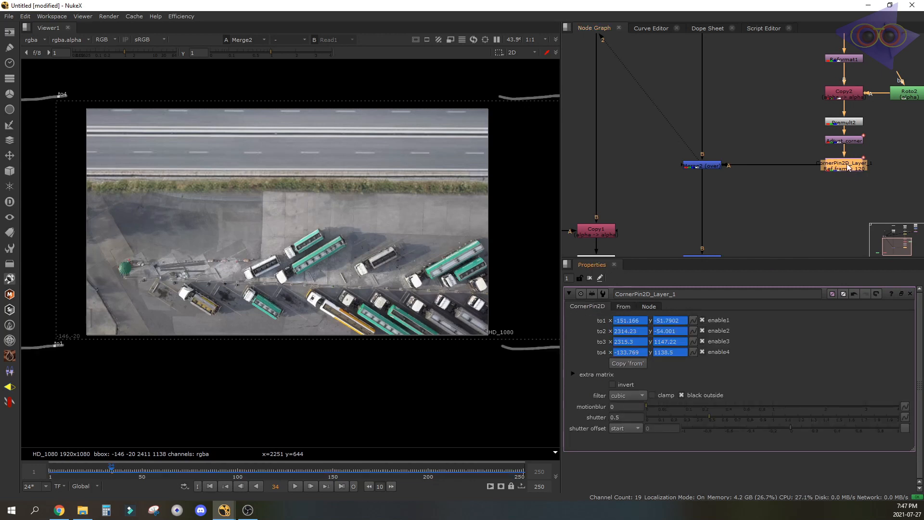
pyautogui.click(192, 17)
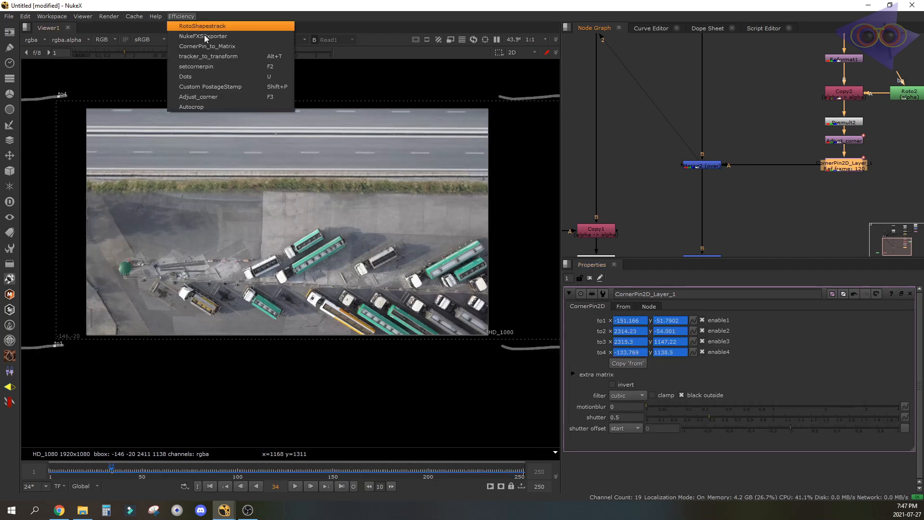
pyautogui.click(244, 46)
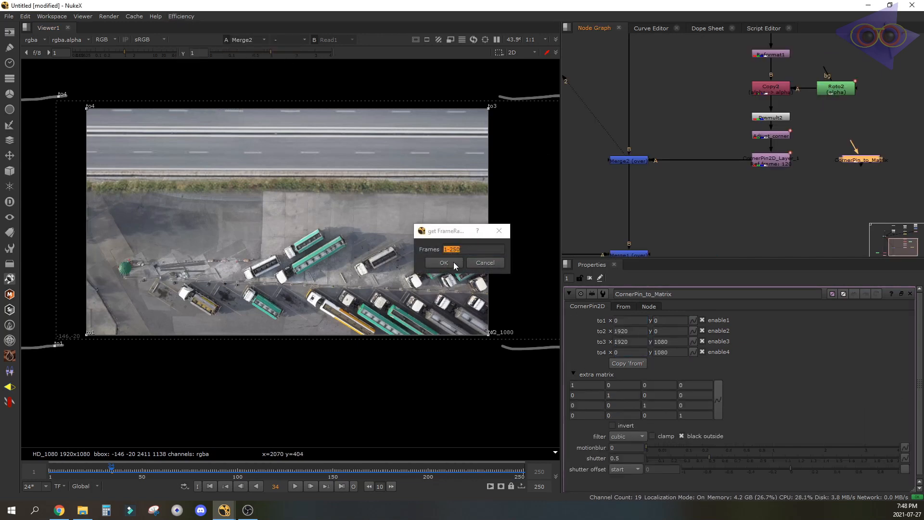
pyautogui.click(444, 263)
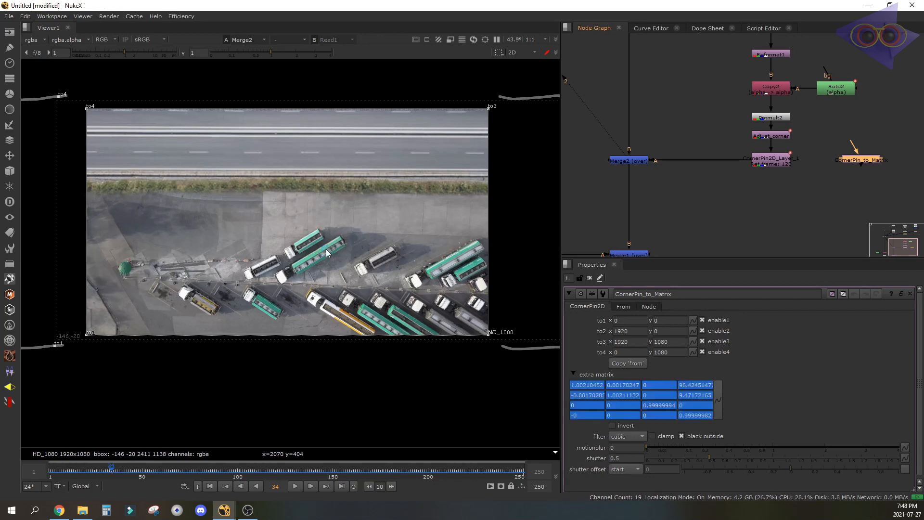
pyautogui.moveTo(868, 160); pyautogui.dragTo(849, 169)
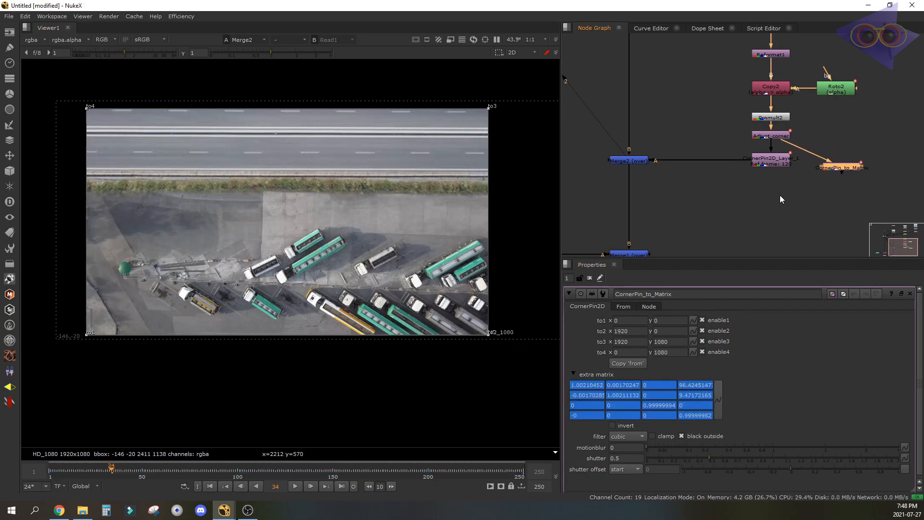
# Link or copy the animated extra matrix of CornerPin_to_Matrix onto the extra matrix of Roto1's Root layer.
pyautogui.scroll(-5, 843, 166)
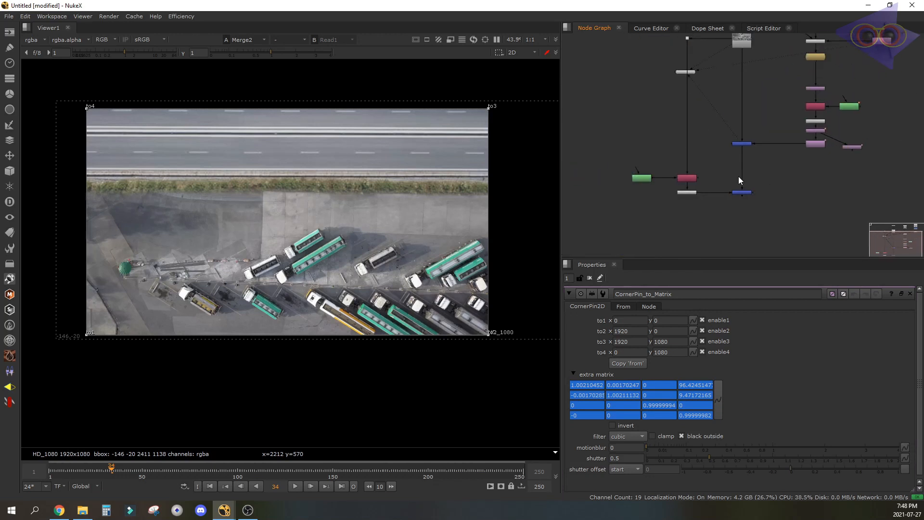
pyautogui.doubleClick(641, 178)
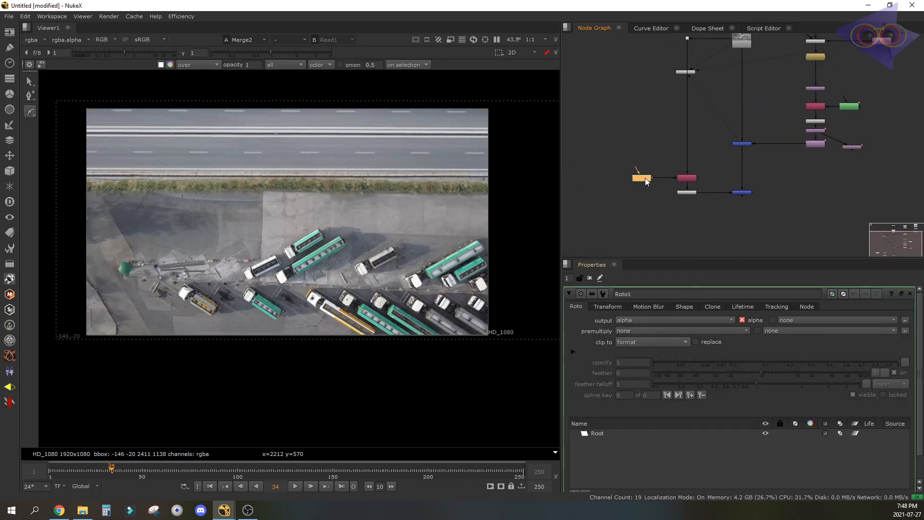
pyautogui.keyDown('ctrl'); pyautogui.doubleClick(643, 178); pyautogui.keyUp('ctrl')
pyautogui.doubleClick(848, 147)
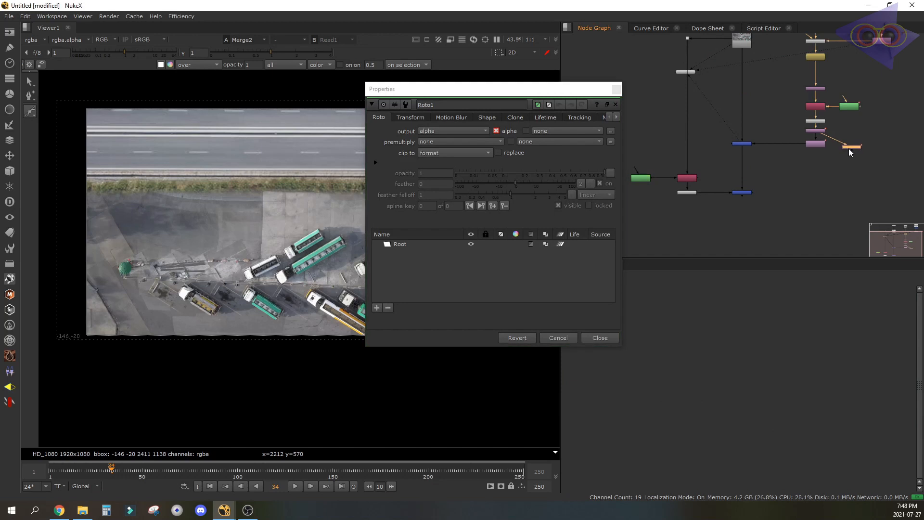
pyautogui.click(413, 119)
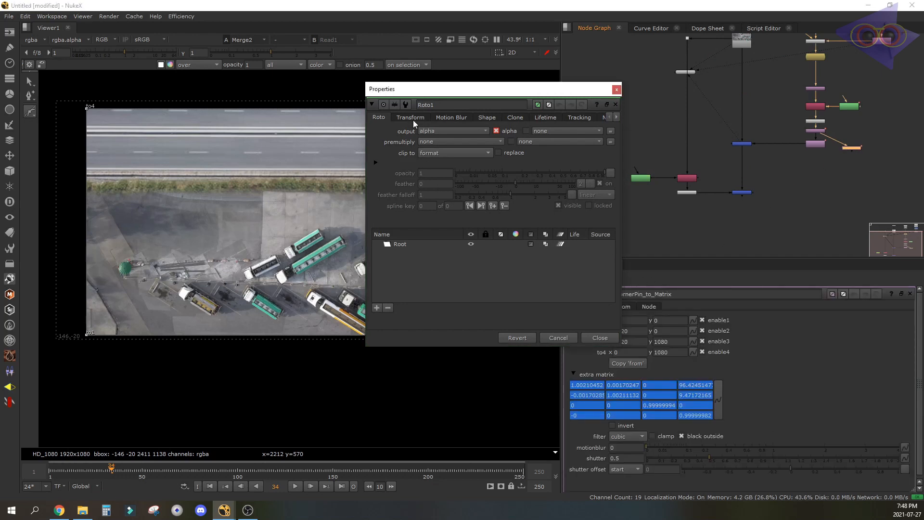
pyautogui.click(376, 207)
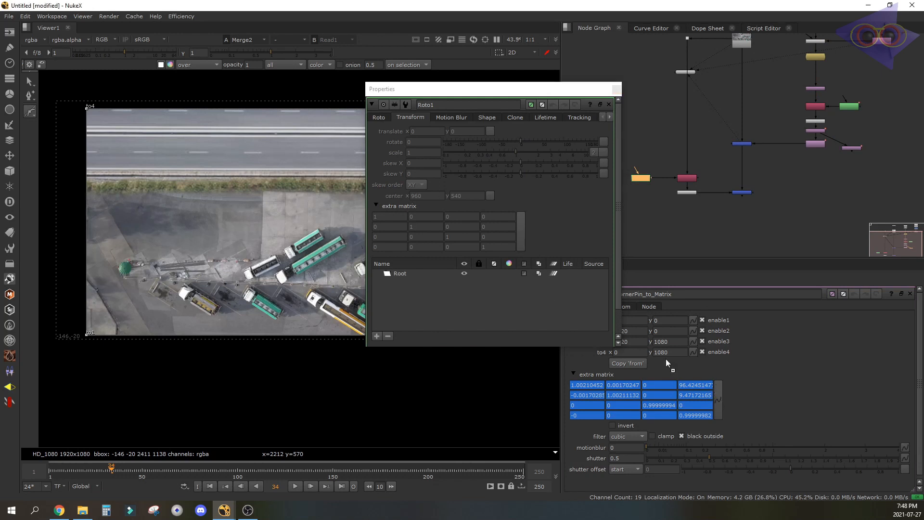
pyautogui.click(427, 273)
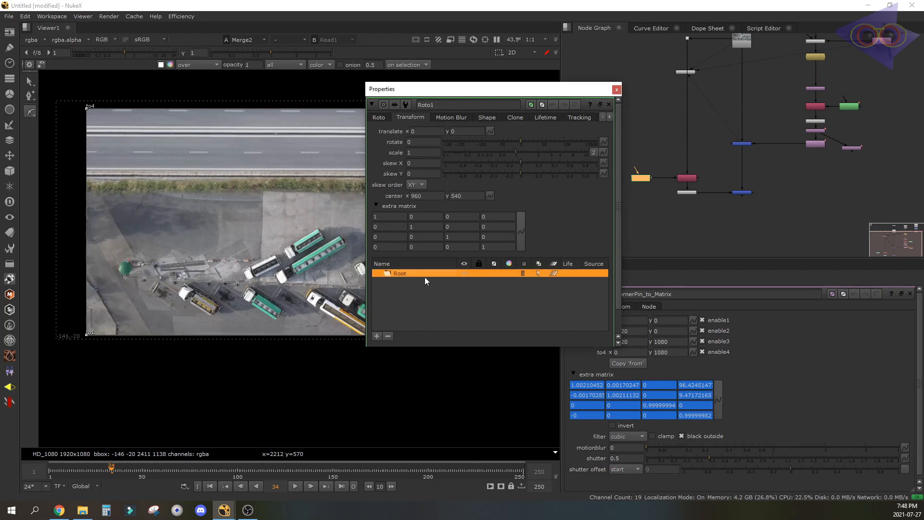
pyautogui.moveTo(718, 399); pyautogui.dragTo(566, 295)
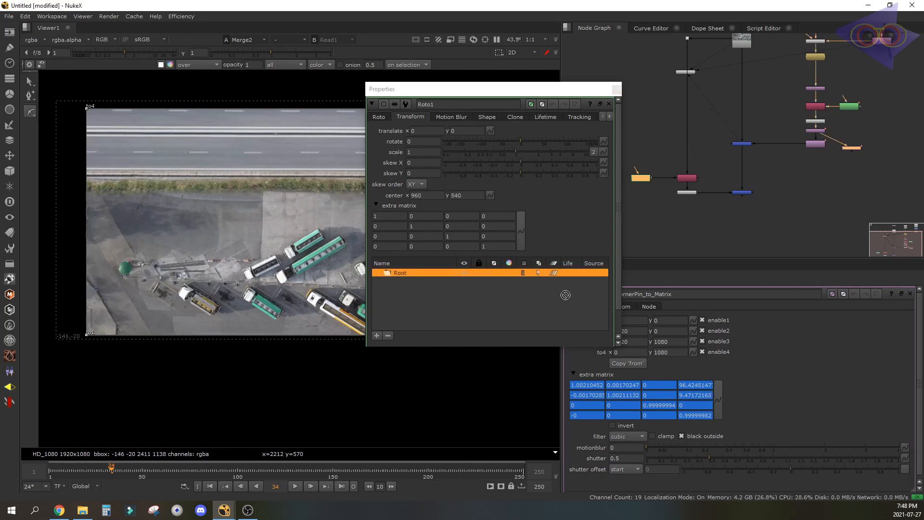
pyautogui.moveTo(526, 228); pyautogui.dragTo(523, 231)
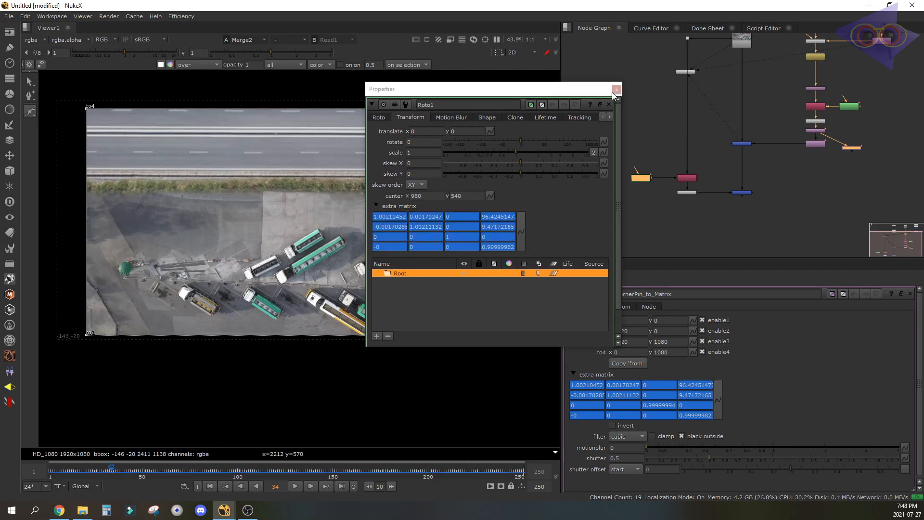
pyautogui.click(910, 293)
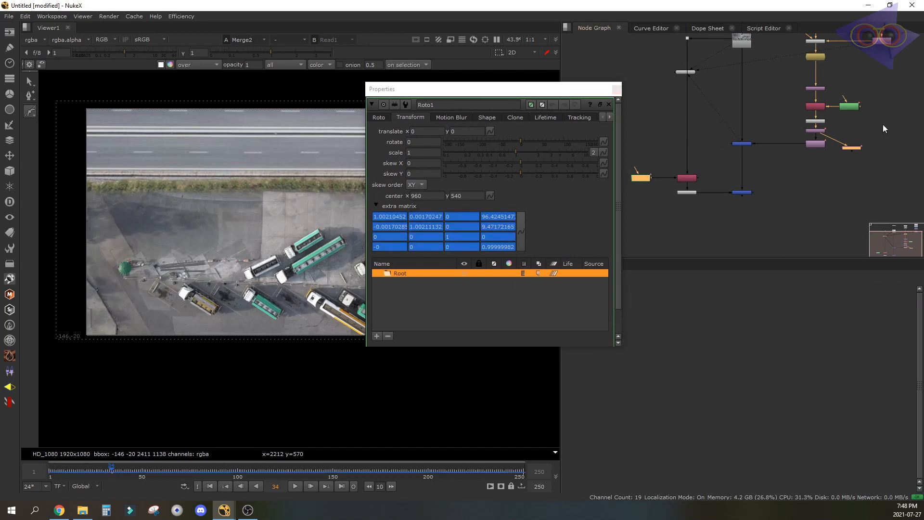
# Close the floating Roto1 settings, reopen Roto1 in the docked properties area and go to frame 1.
pyautogui.moveTo(876, 132); pyautogui.dragTo(837, 160)
pyautogui.click(616, 89)
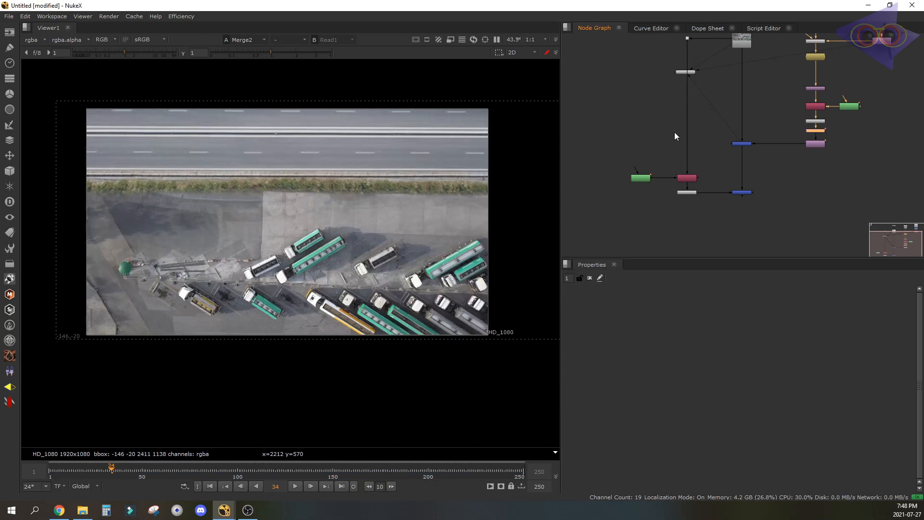
pyautogui.doubleClick(647, 178)
pyautogui.scroll(2, 245, 269)
pyautogui.moveTo(246, 270); pyautogui.dragTo(316, 272, button='middle')
pyautogui.scroll(-2, 316, 272)
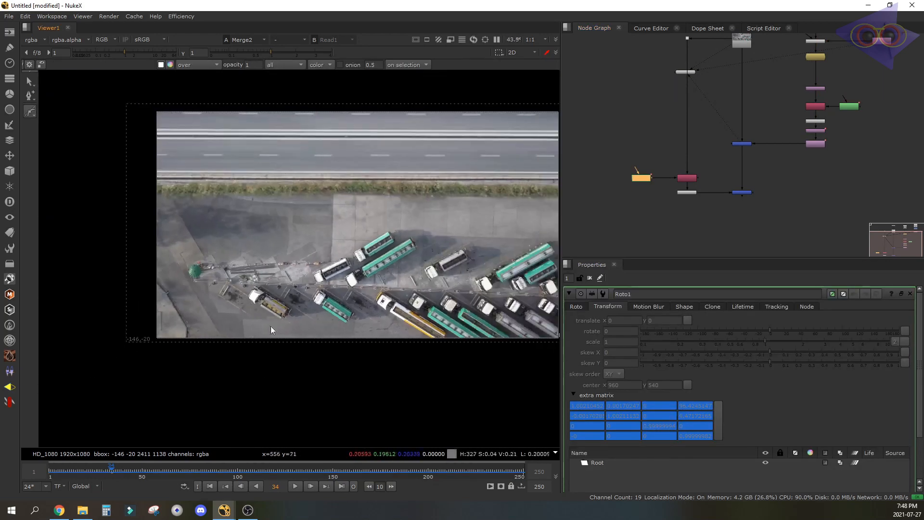
pyautogui.click(215, 487)
pyautogui.moveTo(184, 234); pyautogui.dragTo(152, 242, button='middle')
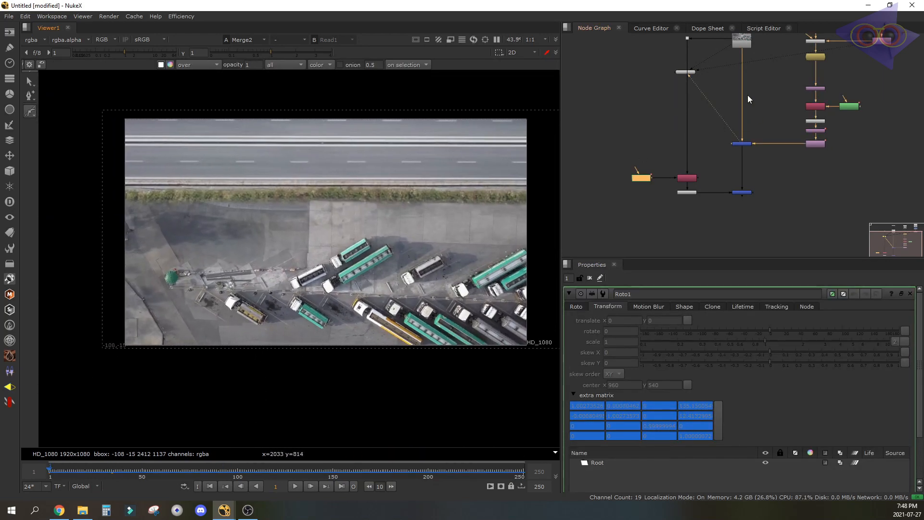
# Start a Bezier in Roto1 at the left image edge, following the pavement just below the grass strip and comparing with the original footage.
pyautogui.moveTo(731, 71); pyautogui.dragTo(711, 101, button='middle')
pyautogui.click(724, 69)
pyautogui.press('1')
pyautogui.moveTo(710, 177); pyautogui.dragTo(709, 179)
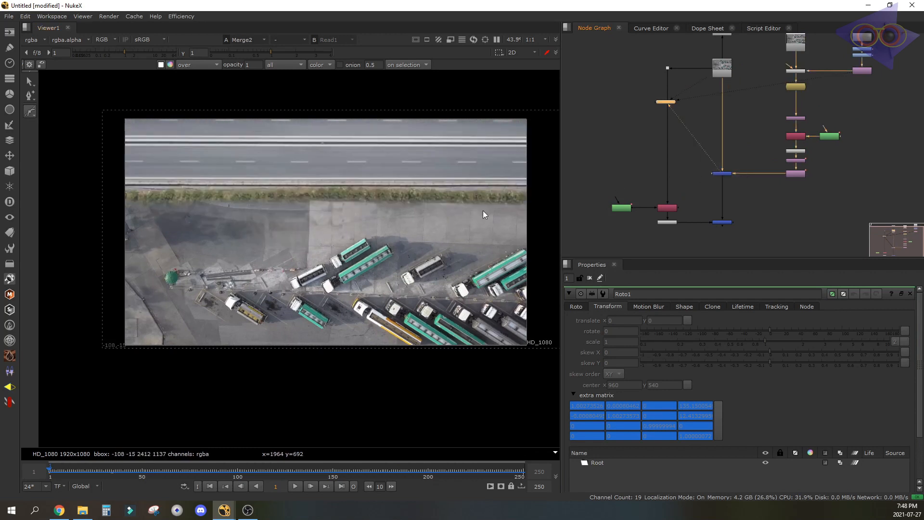
pyautogui.scroll(3, 143, 210)
pyautogui.press('2')
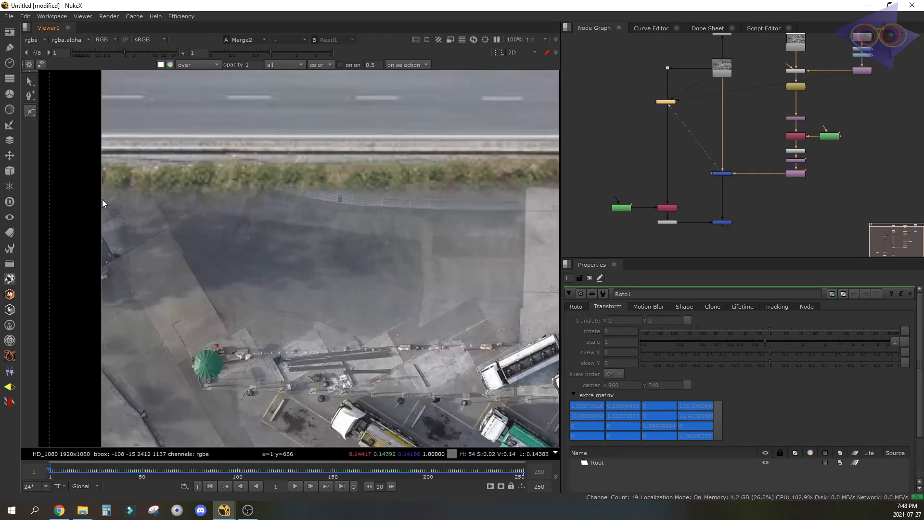
pyautogui.click(102, 201)
pyautogui.click(279, 205)
pyautogui.click(398, 198)
pyautogui.click(519, 203)
pyautogui.moveTo(523, 204); pyautogui.dragTo(323, 188, button='middle')
pyautogui.press('1')
pyautogui.moveTo(79, 188); pyautogui.dragTo(171, 197, button='middle')
pyautogui.press('2')
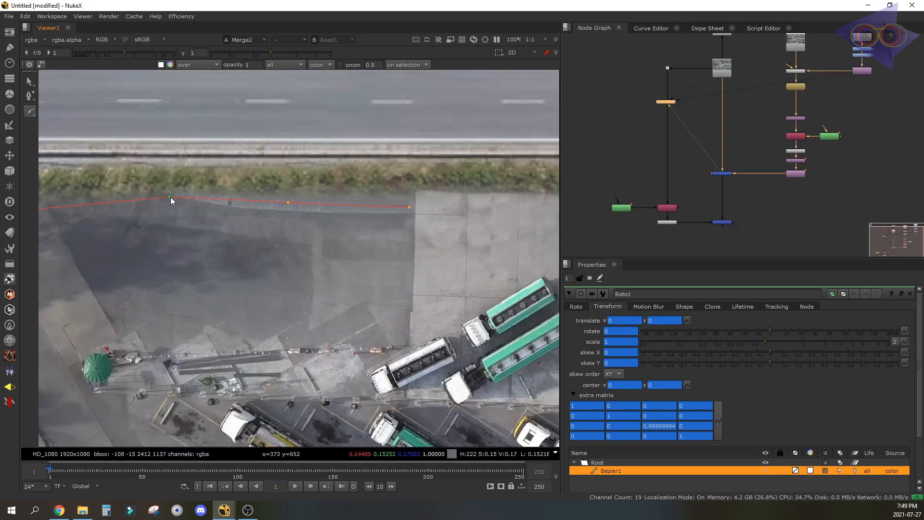
# Continue the Bezier beneath the yellow tanker of the upper truck row, then along the open lane towards the right image edge.
pyautogui.press('1')
pyautogui.click(622, 208)
pyautogui.moveTo(432, 215); pyautogui.dragTo(215, 230, button='middle')
pyautogui.press('2')
pyautogui.moveTo(192, 212); pyautogui.dragTo(123, 232)
pyautogui.press('1')
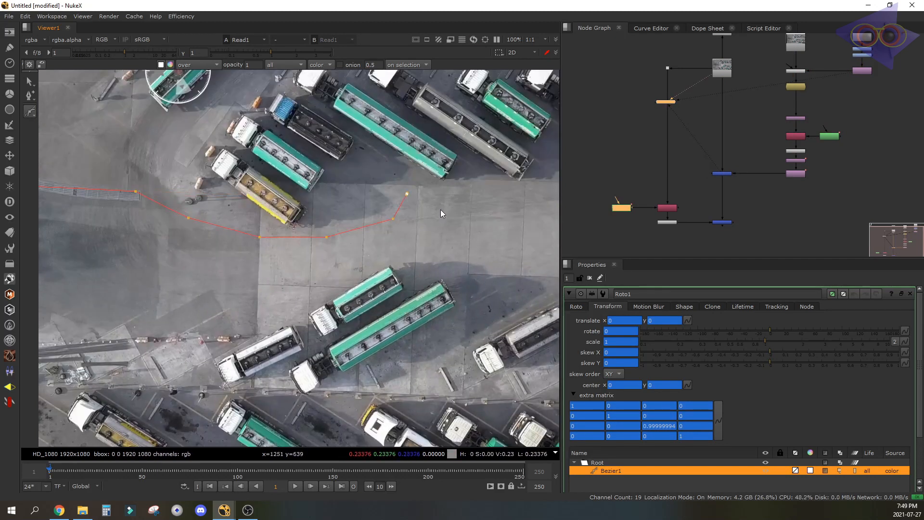
pyautogui.click(522, 198)
pyautogui.moveTo(521, 198); pyautogui.dragTo(320, 223, button='middle')
pyautogui.scroll(-3, 324, 223)
pyautogui.click(484, 222)
pyautogui.moveTo(448, 247); pyautogui.dragTo(425, 235, button='middle')
pyautogui.press('2')
pyautogui.press('1')
pyautogui.scroll(3, 340, 200)
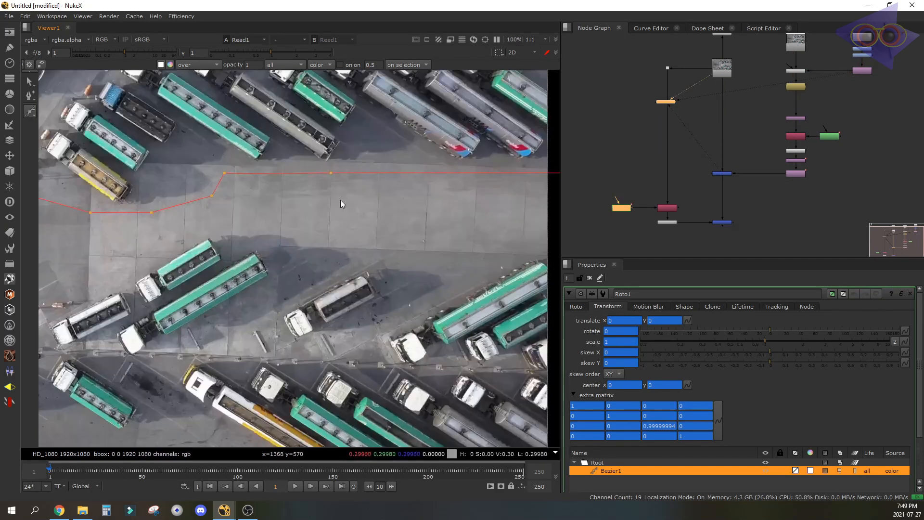
# Lower the Bezier's right part to run above the lower tankers, then close it around the foreground outside the frame.
pyautogui.moveTo(329, 170); pyautogui.dragTo(274, 258)
pyautogui.scroll(-2, 274, 258)
pyautogui.moveTo(471, 182); pyautogui.dragTo(304, 256)
pyautogui.moveTo(407, 244); pyautogui.dragTo(352, 253, button='middle')
pyautogui.scroll(-5, 321, 252)
pyautogui.click(472, 244)
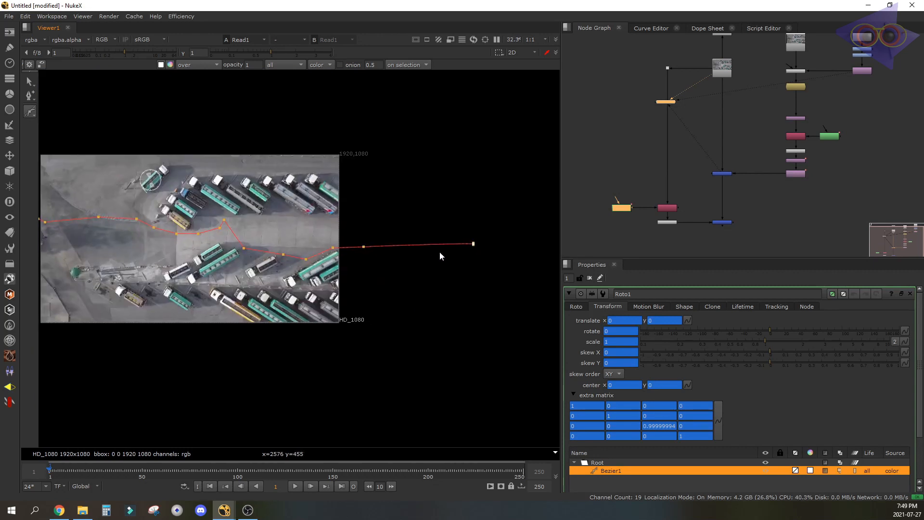
pyautogui.click(475, 355)
pyautogui.click(56, 351)
pyautogui.click(64, 231)
pyautogui.click(87, 227)
# Check the composite with the overlay hidden, then pull out a soft feather edge from the points along the Bezier's upper side.
pyautogui.press('2')
pyautogui.scroll(6, 265, 251)
pyautogui.scroll(-2, 368, 290)
pyautogui.moveTo(178, 240); pyautogui.dragTo(354, 227, button='middle')
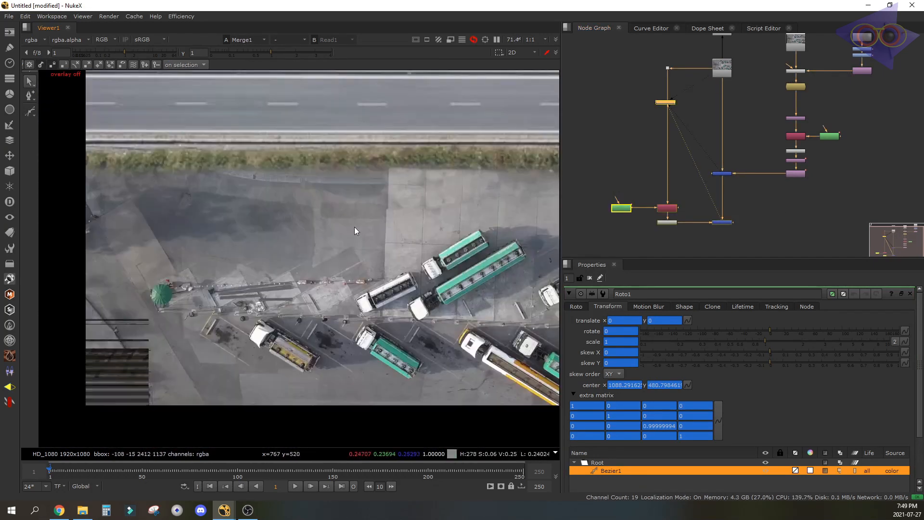
pyautogui.press('1')
pyautogui.press('q')
pyautogui.scroll(-1, 274, 179)
pyautogui.keyDown('ctrl'); pyautogui.moveTo(232, 176); pyautogui.dragTo(227, 193); pyautogui.keyUp('ctrl')
pyautogui.moveTo(193, 192); pyautogui.dragTo(162, 184, button='middle')
pyautogui.keyDown('ctrl'); pyautogui.moveTo(345, 199); pyautogui.dragTo(341, 210); pyautogui.keyUp('ctrl')
pyautogui.keyDown('ctrl'); pyautogui.moveTo(384, 199); pyautogui.dragTo(420, 197); pyautogui.keyUp('ctrl')
pyautogui.keyDown('ctrl'); pyautogui.moveTo(432, 173); pyautogui.dragTo(433, 197); pyautogui.keyUp('ctrl')
pyautogui.moveTo(469, 209); pyautogui.dragTo(403, 203, button='middle')
# At frame 249, adjust the Bezier point above the rear of the long green tanker.
pyautogui.click(576, 306)
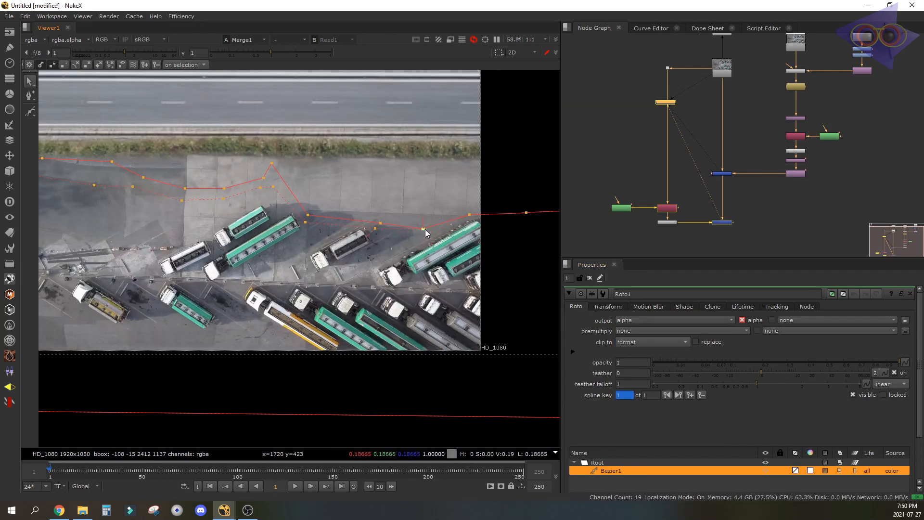
pyautogui.click(523, 471)
pyautogui.moveTo(207, 222); pyautogui.dragTo(279, 224, button='middle')
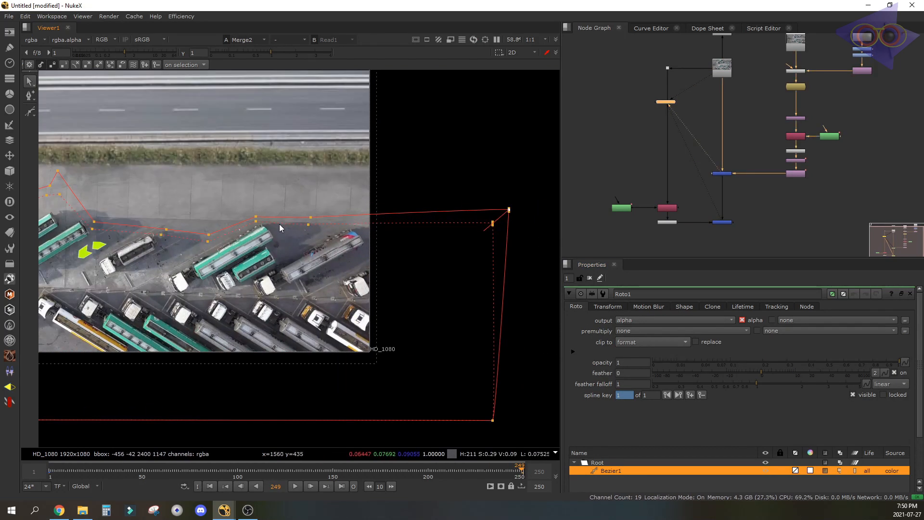
pyautogui.scroll(4, 270, 225)
pyautogui.moveTo(234, 189); pyautogui.dragTo(227, 205)
pyautogui.moveTo(227, 204); pyautogui.dragTo(243, 180, button='middle')
pyautogui.scroll(-2, 205, 227)
pyautogui.moveTo(336, 230); pyautogui.dragTo(384, 232, button='middle')
pyautogui.scroll(-2, 384, 236)
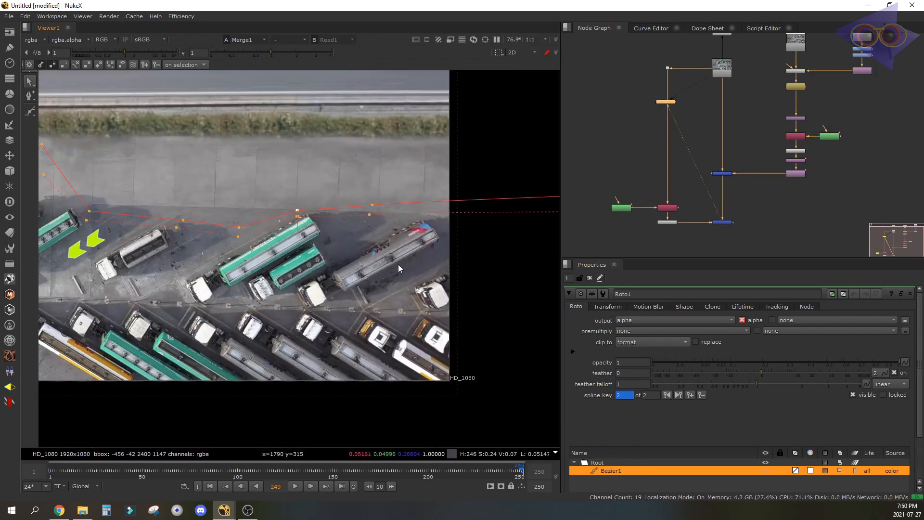
# With ripple editing on for all keys, move the Bezier's middle points up into the empty lane, then turn ripple editing off.
pyautogui.moveTo(398, 264); pyautogui.dragTo(541, 286, button='middle')
pyautogui.press('1')
pyautogui.moveTo(156, 471); pyautogui.dragTo(525, 465)
pyautogui.press('Left')
pyautogui.moveTo(495, 250); pyautogui.dragTo(482, 245, button='middle')
pyautogui.press('2')
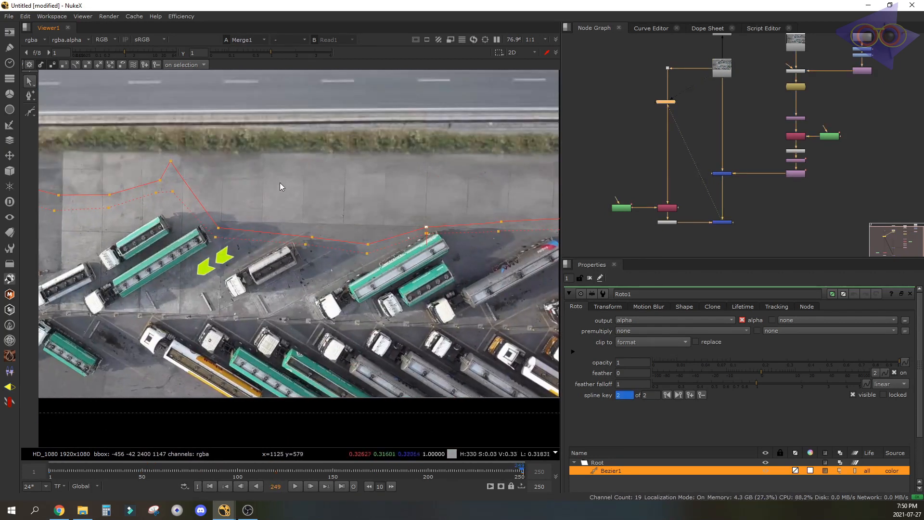
pyautogui.click(133, 65)
pyautogui.press('1')
pyautogui.moveTo(218, 228); pyautogui.dragTo(251, 160)
pyautogui.moveTo(170, 161); pyautogui.dragTo(188, 164)
pyautogui.moveTo(313, 237); pyautogui.dragTo(341, 166)
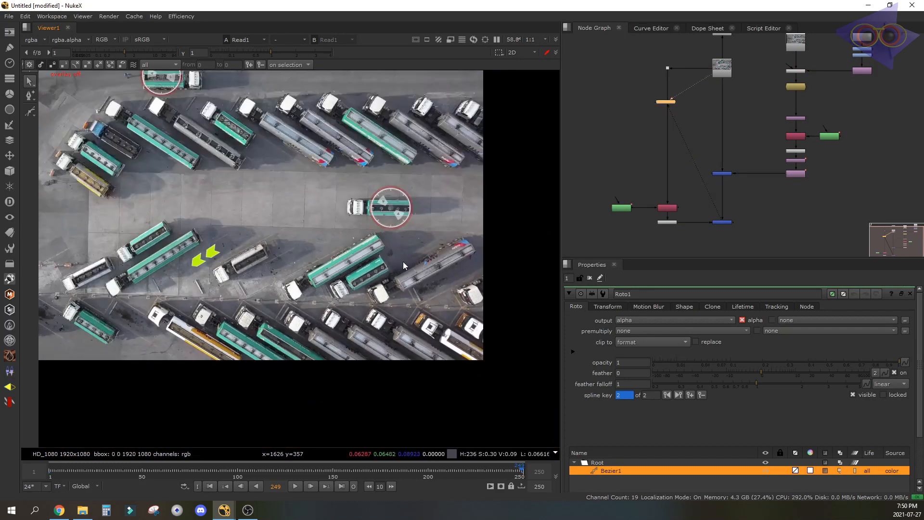
pyautogui.press('o')
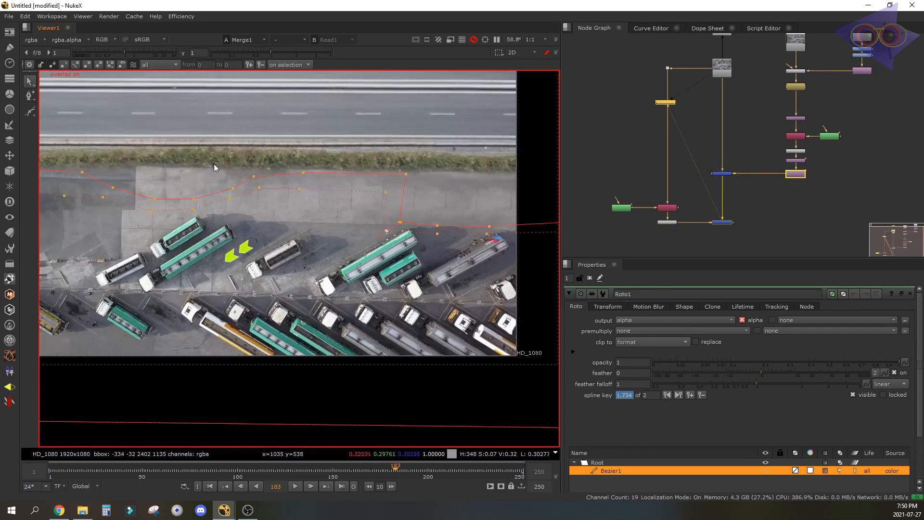
pyautogui.click(135, 65)
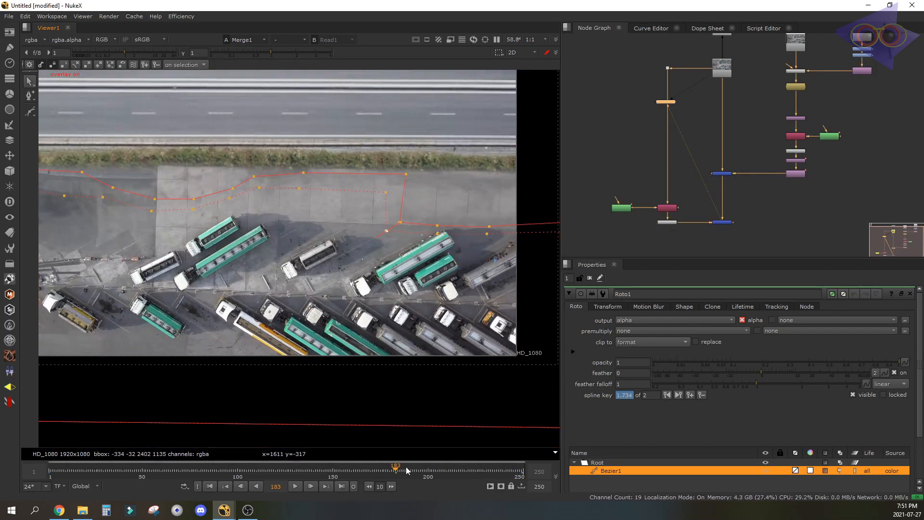
# Hide the overlay, compare the composite with the original, and play back the shot to check the restored foreground.
pyautogui.moveTo(399, 469); pyautogui.dragTo(121, 469)
pyautogui.moveTo(444, 288); pyautogui.dragTo(406, 297, button='middle')
pyautogui.press('q')
pyautogui.press('1')
pyautogui.press('2')
pyautogui.scroll(-2, 445, 298)
pyautogui.scroll(-1, 445, 297)
pyautogui.click(298, 486)
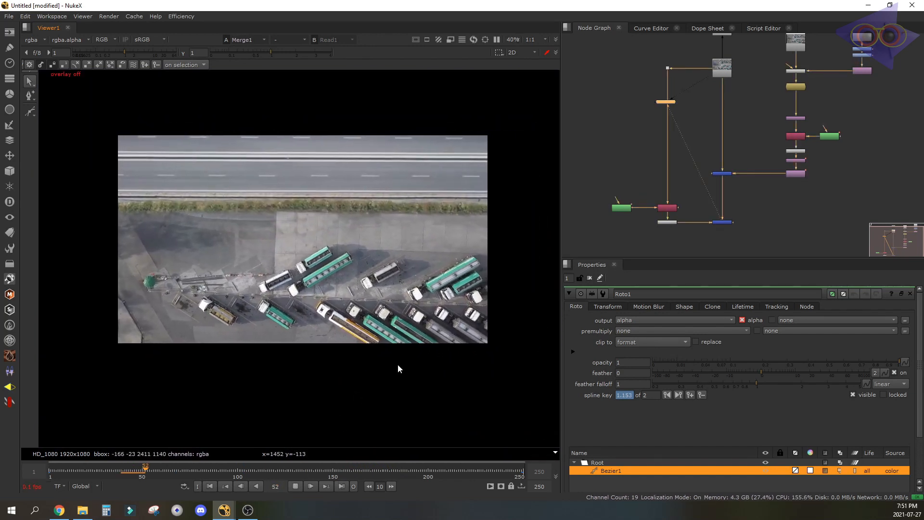
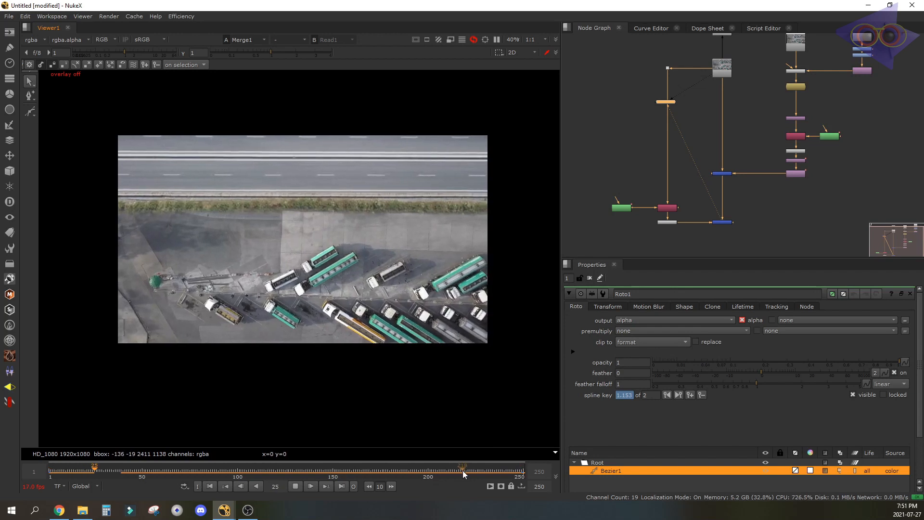
pyautogui.moveTo(464, 470); pyautogui.dragTo(524, 475)
pyautogui.click(308, 487)
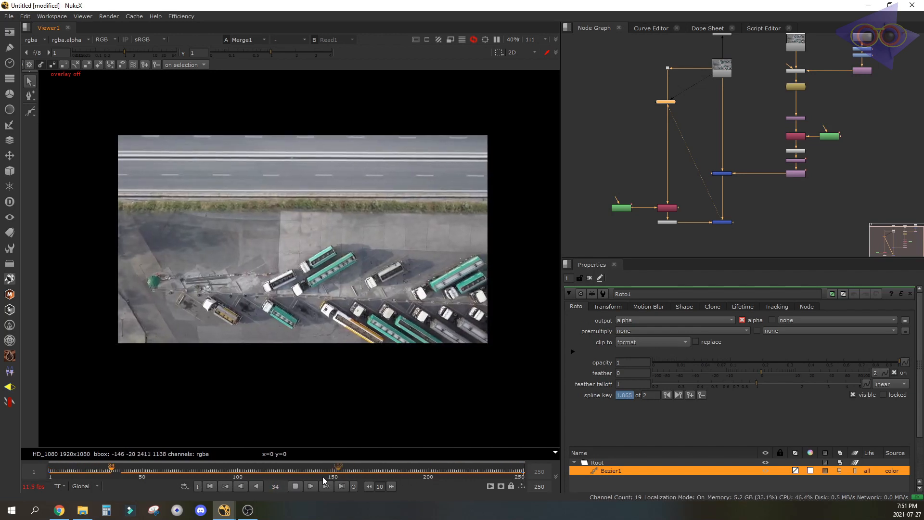
# Step back from frame 244 to find the frame where the yellow-green arrow between the tankers disappears.
pyautogui.moveTo(417, 466); pyautogui.dragTo(510, 473)
pyautogui.scroll(5, 317, 282)
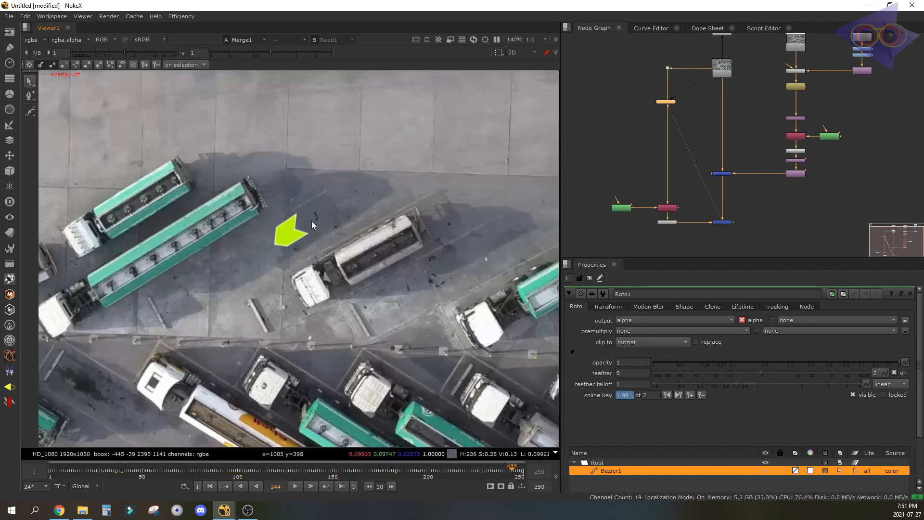
pyautogui.moveTo(311, 221); pyautogui.dragTo(351, 248, button='middle')
pyautogui.press('Left')
pyautogui.press('Left')
pyautogui.press('Left')
pyautogui.press('Left')
pyautogui.press('Left')
pyautogui.press('Left')
pyautogui.press('Left')
pyautogui.press('Left')
pyautogui.press('Left')
pyautogui.press('Left')
pyautogui.press('Left')
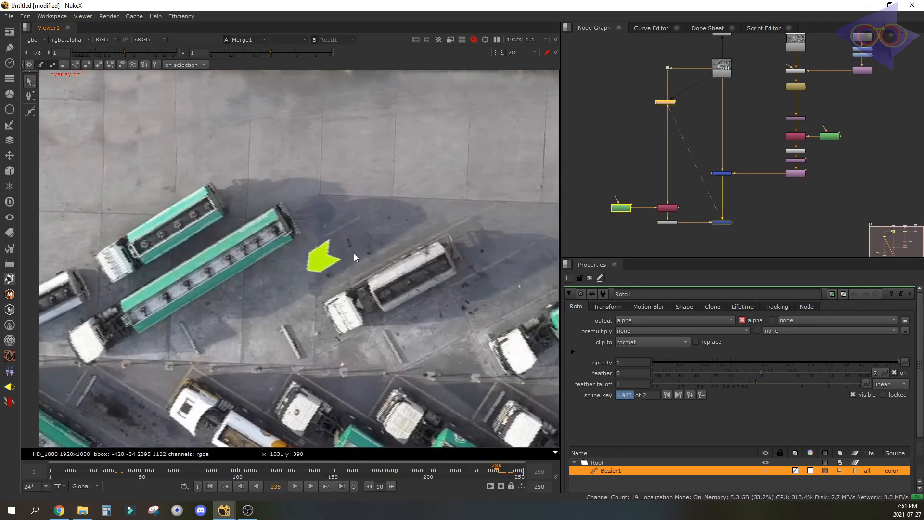
pyautogui.press('Left')
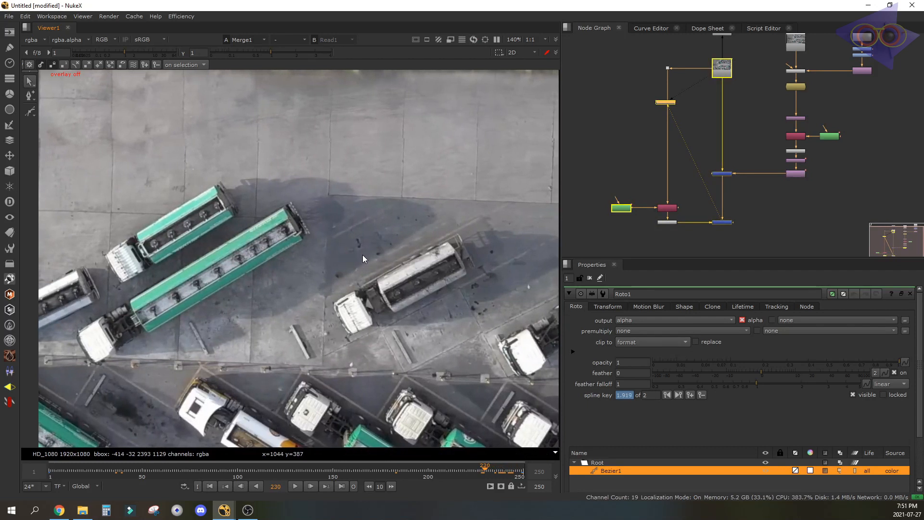
# Move the Roto1, Copy and Premult branch aside and extend the Read1 line with dots below the final Merge.
pyautogui.scroll(-2, 354, 267)
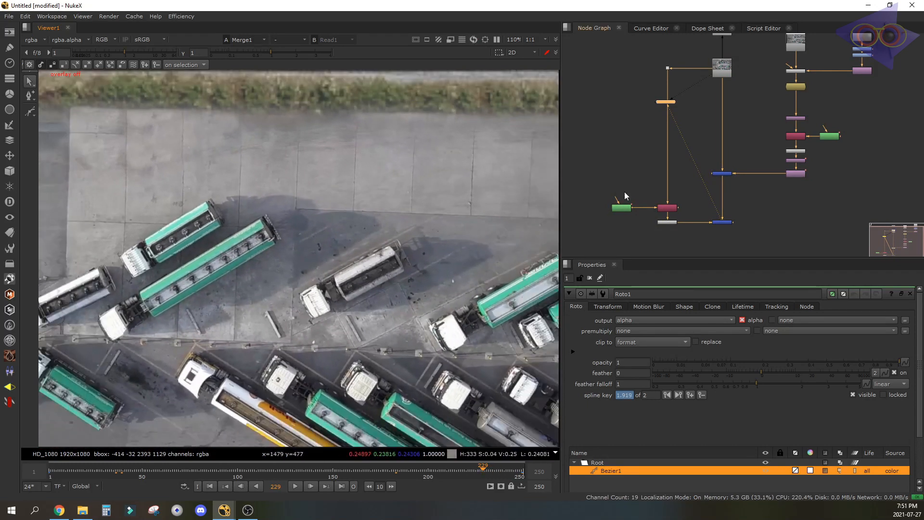
pyautogui.scroll(-3, 698, 195)
pyautogui.scroll(2, 780, 135)
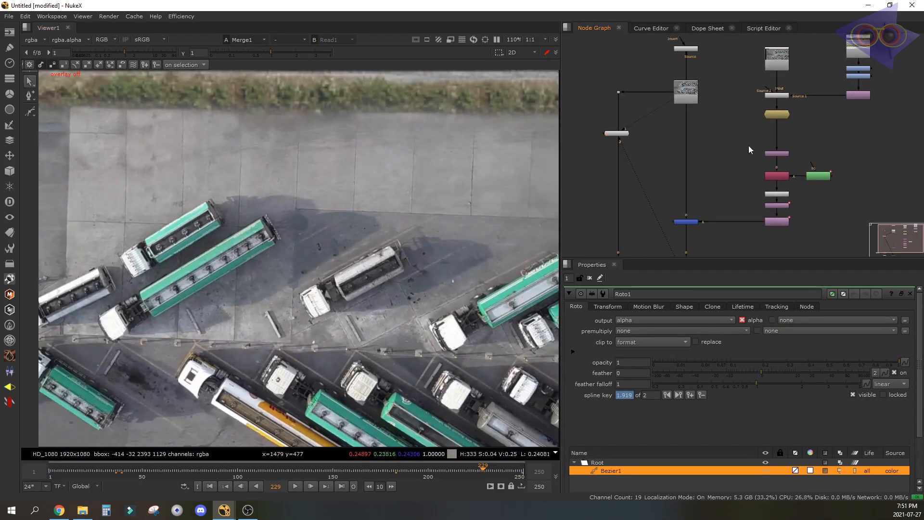
pyautogui.scroll(1, 621, 159)
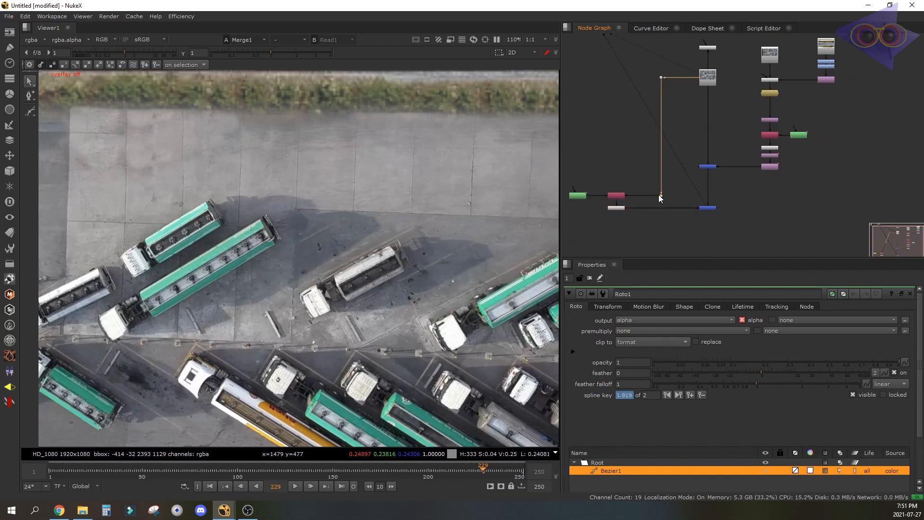
pyautogui.moveTo(659, 195); pyautogui.dragTo(642, 145, button='middle')
pyautogui.moveTo(645, 145); pyautogui.dragTo(646, 229)
pyautogui.moveTo(655, 244); pyautogui.dragTo(666, 191, button='middle')
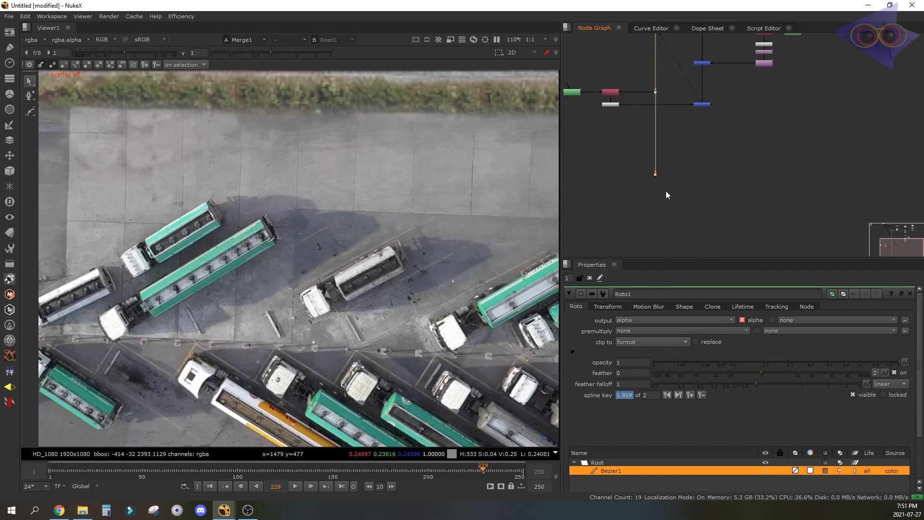
# Add a FrameHold node at frame 229, connect it to the lowest dot and place it to the right.
pyautogui.click(647, 202)
pyautogui.press('Tab')
pyautogui.write('fr')
pyautogui.press('Return')
pyautogui.moveTo(658, 197); pyautogui.dragTo(743, 176)
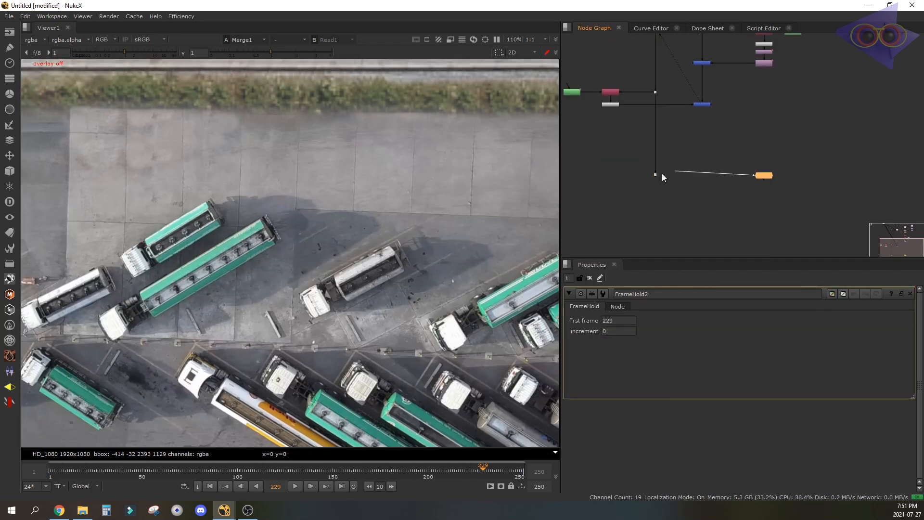
pyautogui.moveTo(663, 173); pyautogui.dragTo(655, 175)
pyautogui.moveTo(768, 176); pyautogui.dragTo(782, 175)
pyautogui.moveTo(792, 173); pyautogui.dragTo(755, 167, button='middle')
pyautogui.click(756, 167)
# Paste a copy of the Copy and Premult nodes below FrameHold2 and feed a new Roto node into the Copy node.
pyautogui.scroll(-1, 756, 166)
pyautogui.moveTo(757, 116); pyautogui.dragTo(747, 149, button='middle')
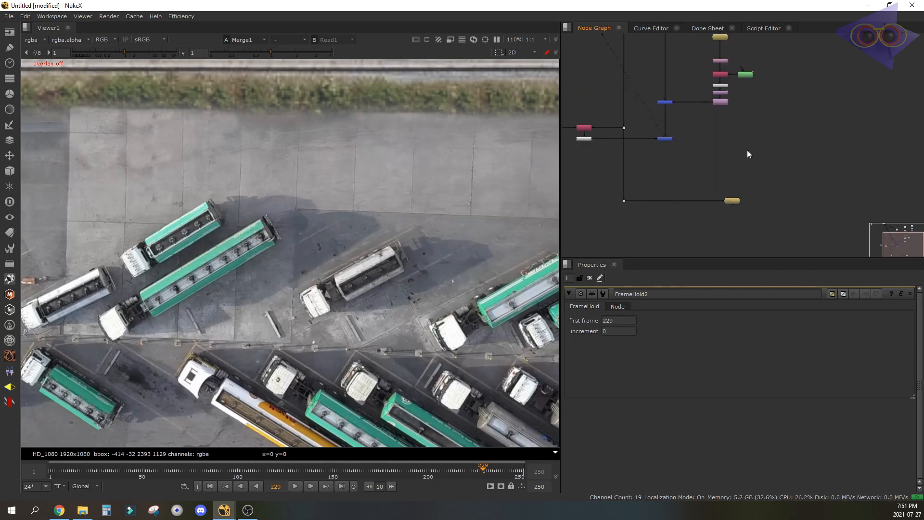
pyautogui.moveTo(702, 89); pyautogui.dragTo(701, 90)
pyautogui.hotkey('ctrl', 'c')
pyautogui.click(738, 201)
pyautogui.hotkey('ctrl', 'v')
pyautogui.moveTo(780, 193); pyautogui.dragTo(734, 218)
pyautogui.moveTo(756, 203); pyautogui.dragTo(789, 227)
pyautogui.scroll(4, 738, 221)
pyautogui.click(765, 215)
pyautogui.press('o')
pyautogui.moveTo(426, 272); pyautogui.dragTo(454, 236, button='middle')
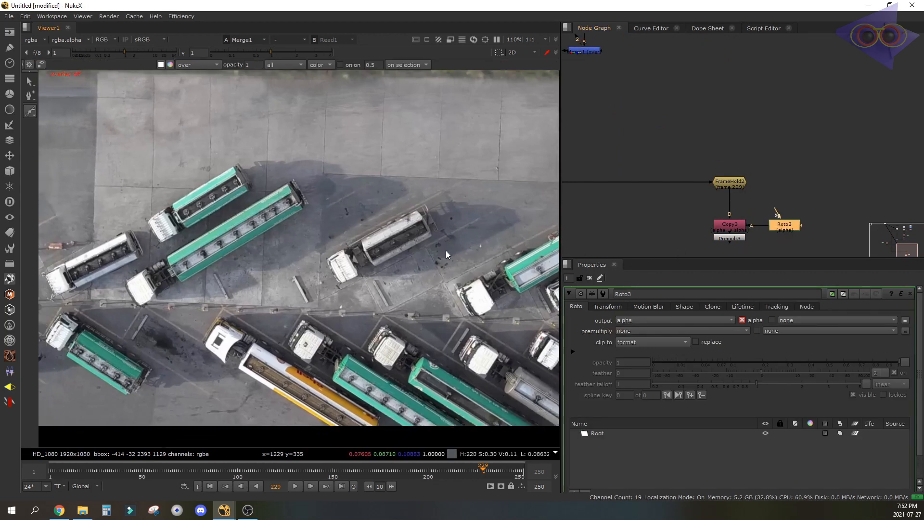
# Draw a closed Bezier in Roto3 around the yellow-green arrow between the tankers at frame 230.
pyautogui.click(521, 477)
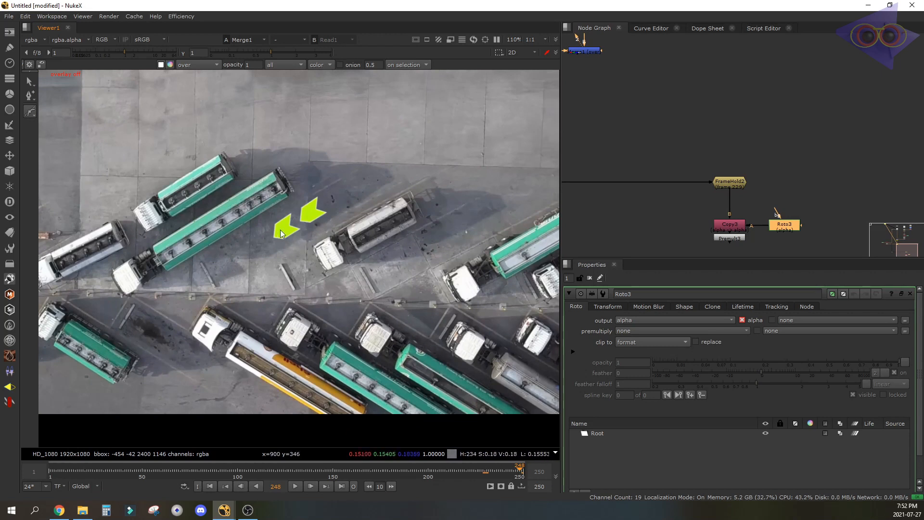
pyautogui.scroll(6, 299, 231)
pyautogui.click(483, 472)
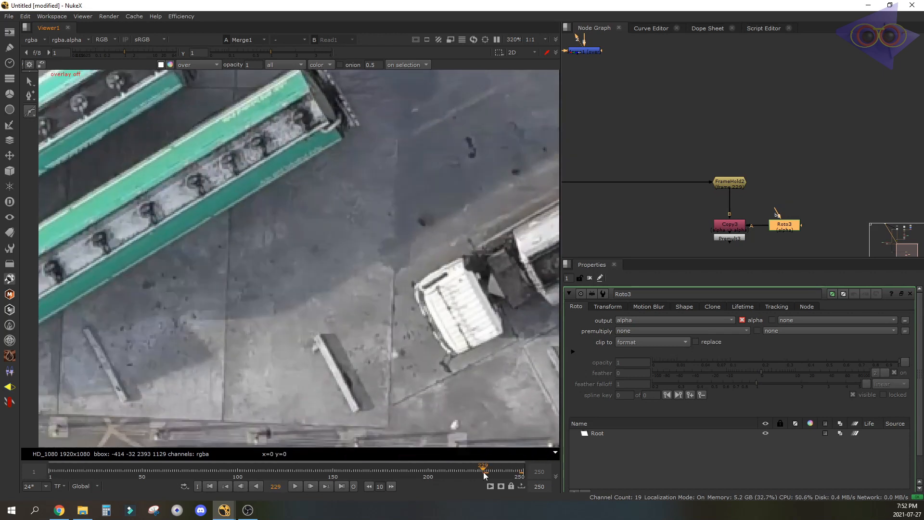
pyautogui.press('Right')
pyautogui.press('Right')
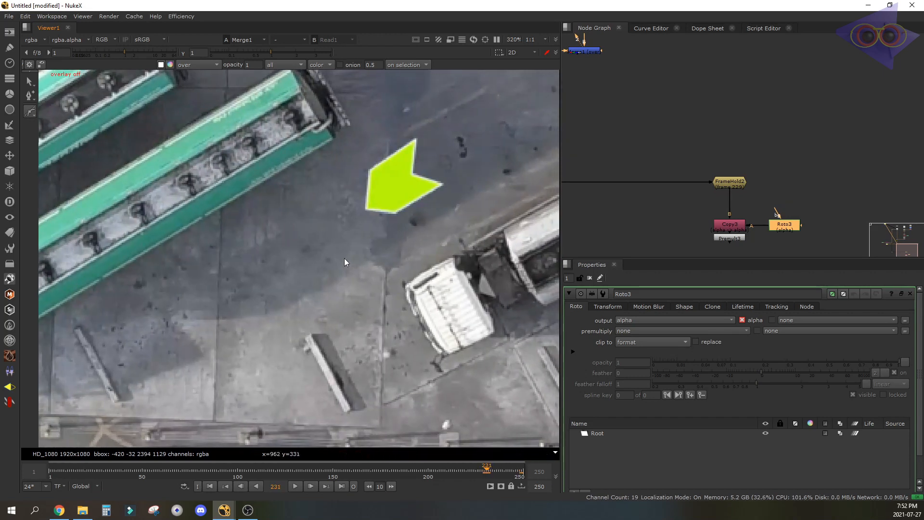
pyautogui.press('Left')
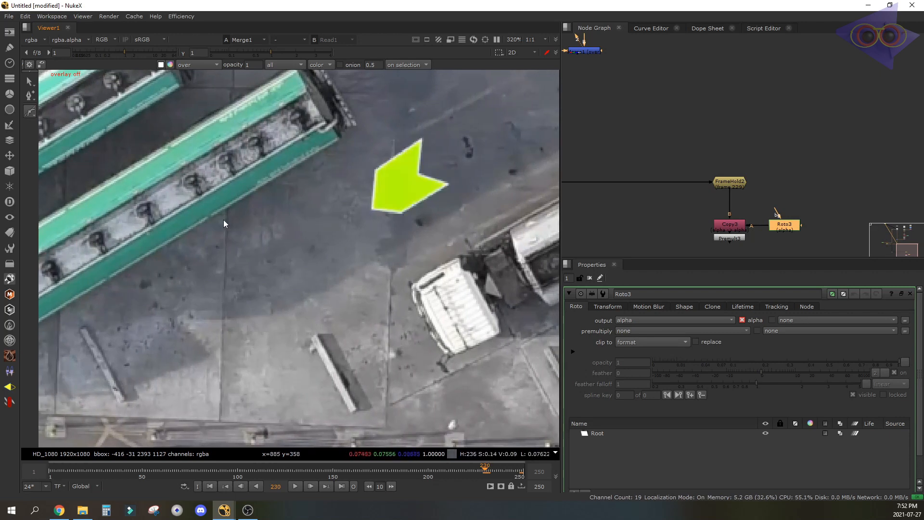
pyautogui.moveTo(333, 201); pyautogui.dragTo(273, 213, button='middle')
pyautogui.click(171, 236)
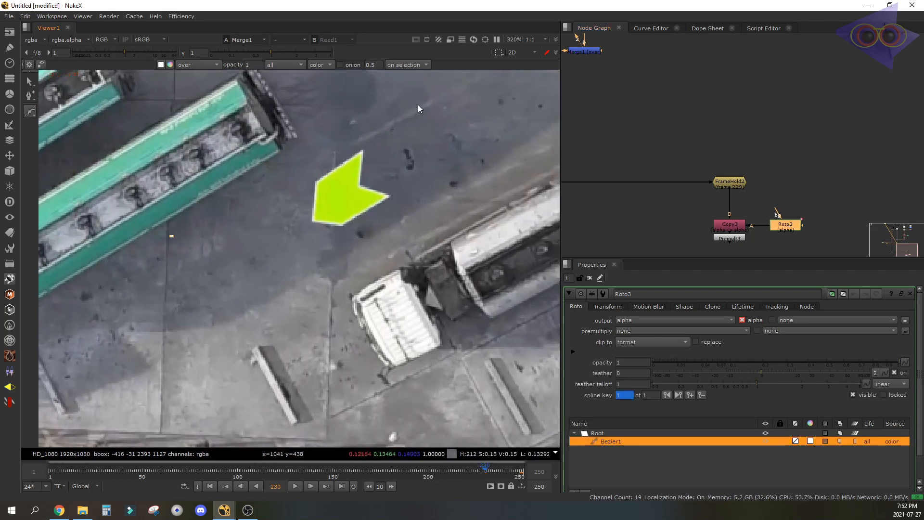
pyautogui.click(236, 320)
pyautogui.click(171, 236)
pyautogui.moveTo(171, 236); pyautogui.dragTo(184, 227)
pyautogui.moveTo(487, 474)
pyautogui.mouseDown()
pyautogui.moveTo(518, 474)
pyautogui.moveTo(486, 478)
pyautogui.mouseUp()
# Paste a copy of the upper branch's tracked CornerPin2D below Premult3 and set its From corners for the current frame.
pyautogui.scroll(-4, 701, 198)
pyautogui.click(702, 96)
pyautogui.hotkey('ctrl', 'c')
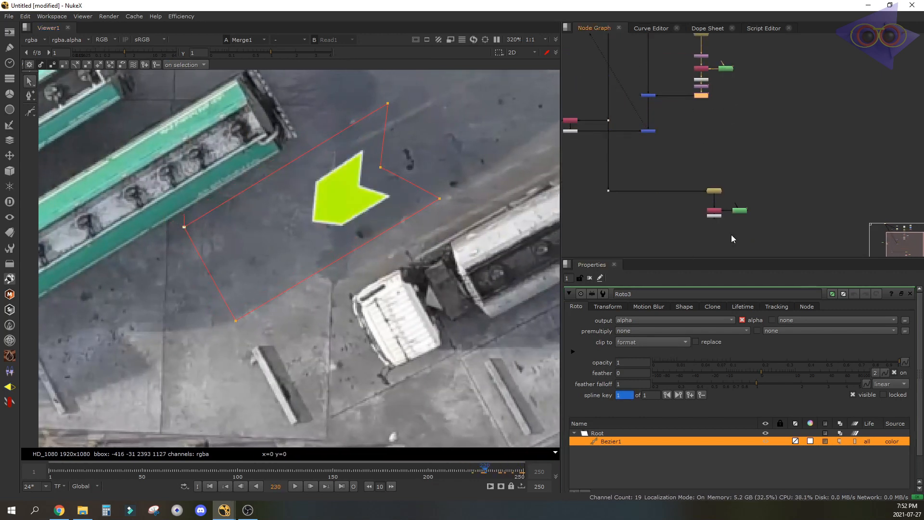
pyautogui.click(716, 220)
pyautogui.hotkey('ctrl', 'v')
pyautogui.doubleClick(718, 230)
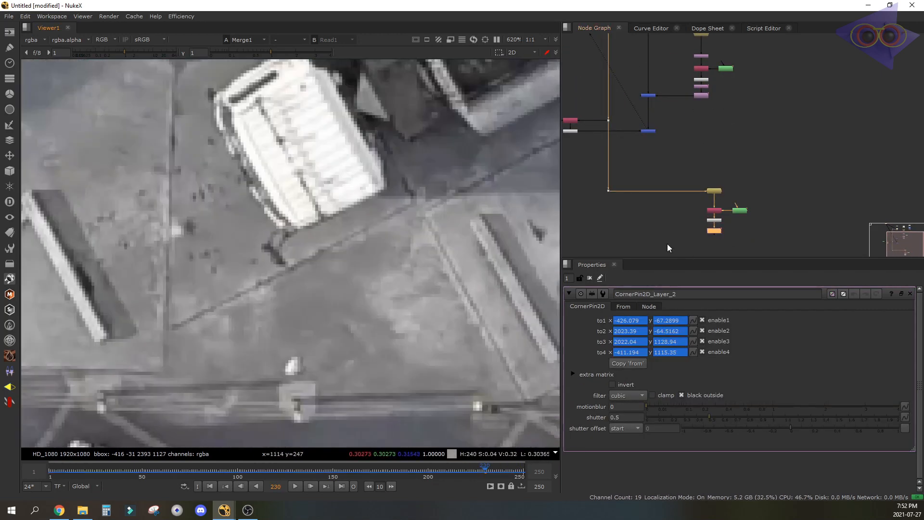
pyautogui.click(624, 306)
pyautogui.click(647, 364)
pyautogui.click(587, 307)
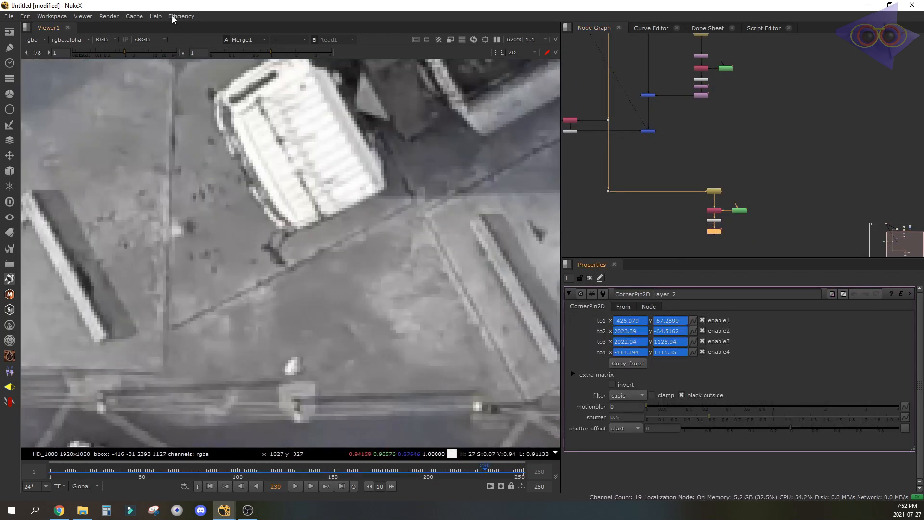
pyautogui.click(180, 17)
pyautogui.click(207, 68)
# Merge the corner-pinned patch over the existing comp with a new Merge node and compare it with the unpatched plate at Dot3.
pyautogui.scroll(2, 602, 250)
pyautogui.click(674, 63)
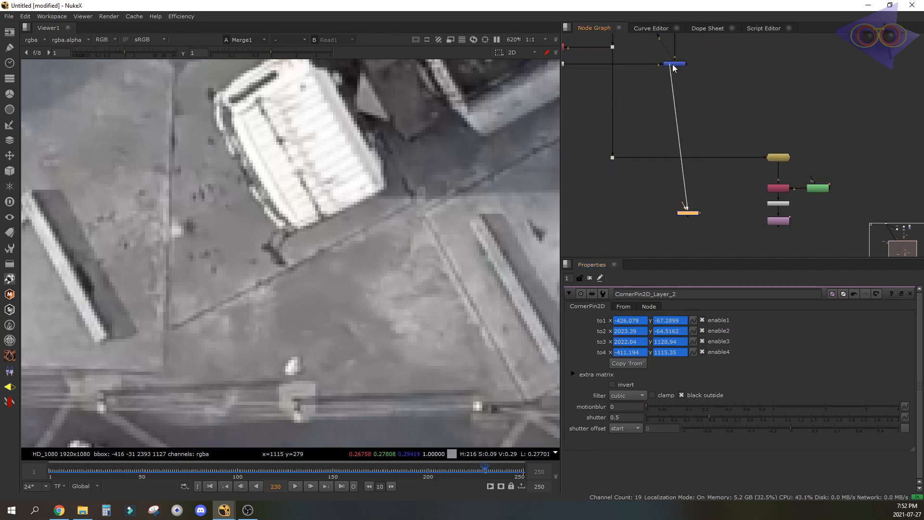
pyautogui.moveTo(777, 222); pyautogui.dragTo(778, 222)
pyautogui.press('2')
pyautogui.click(612, 157)
pyautogui.press('1')
pyautogui.scroll(-4, 389, 293)
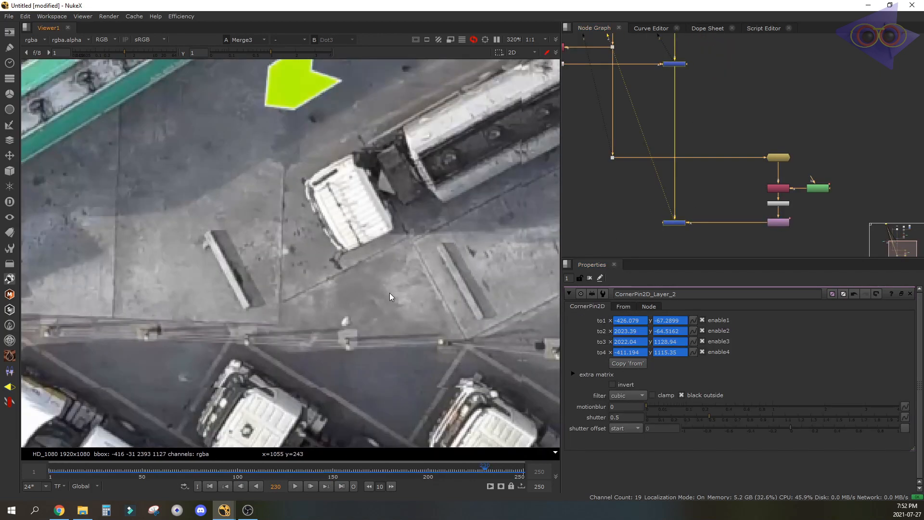
pyautogui.moveTo(389, 293); pyautogui.dragTo(395, 400, button='middle')
pyautogui.press('2')
pyautogui.press('1')
pyautogui.press('2')
pyautogui.scroll(2, 322, 218)
pyautogui.scroll(2, 789, 199)
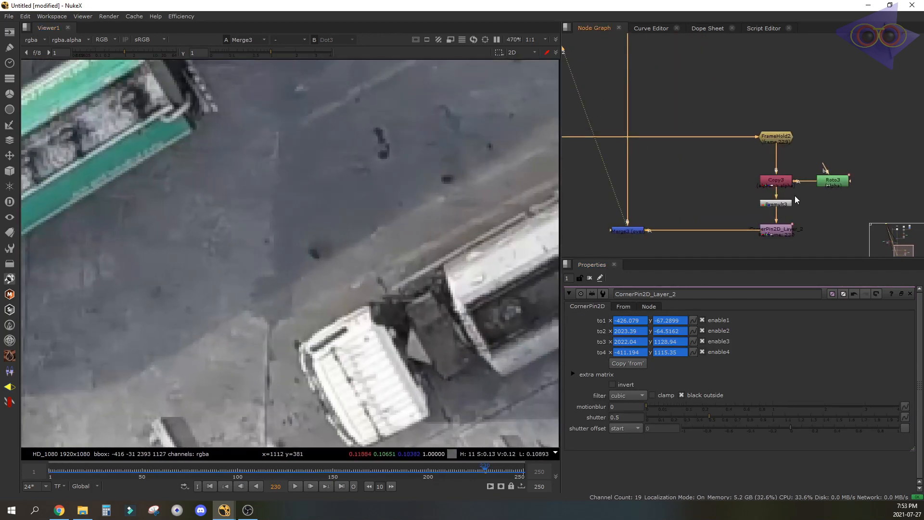
# Try holding frame 230 in FrameHold2.
pyautogui.doubleClick(775, 136)
pyautogui.moveTo(610, 195); pyautogui.dragTo(625, 204, button='middle')
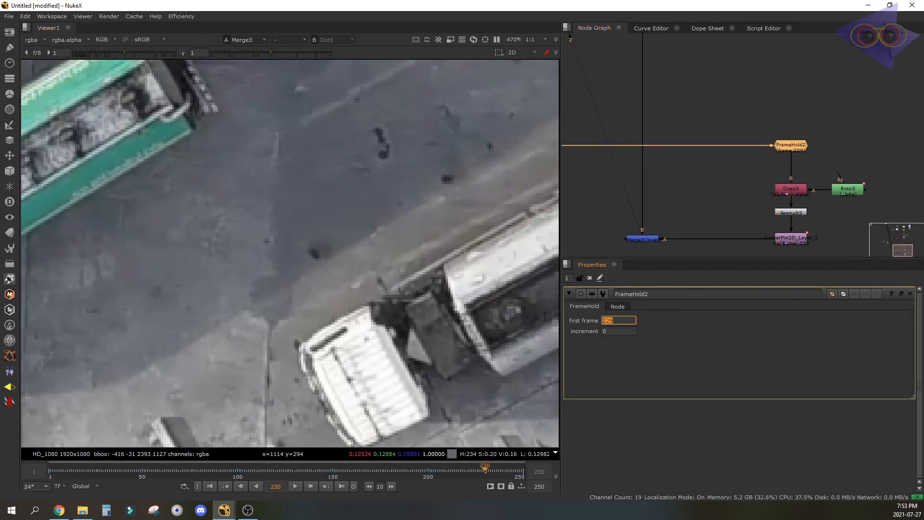
pyautogui.write('230')
pyautogui.press('Return')
pyautogui.press('2')
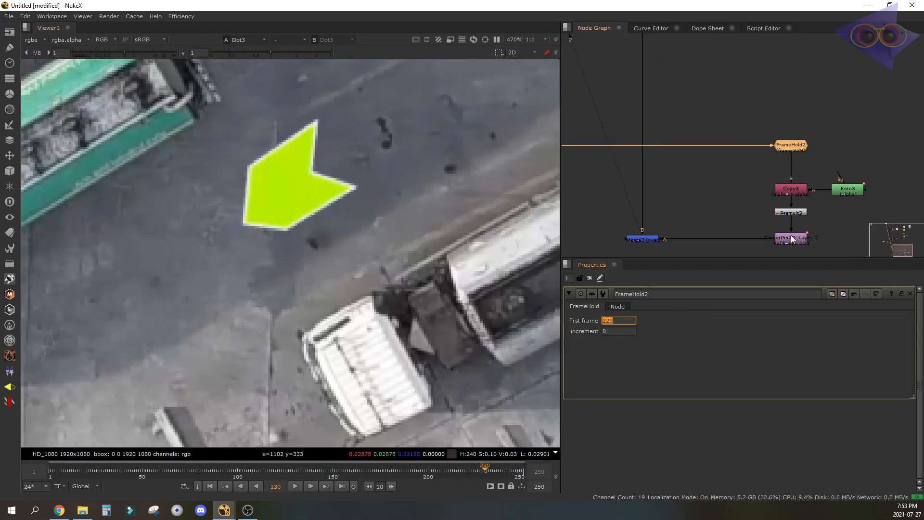
# Open CornerPin2D_Layer_2 at frame 229, matching the held frame, and view the Merge3 result.
pyautogui.doubleClick(792, 238)
pyautogui.press('Left')
pyautogui.press('2')
pyautogui.click(754, 225)
pyautogui.scroll(-2, 375, 238)
pyautogui.moveTo(375, 239); pyautogui.dragTo(324, 248, button='middle')
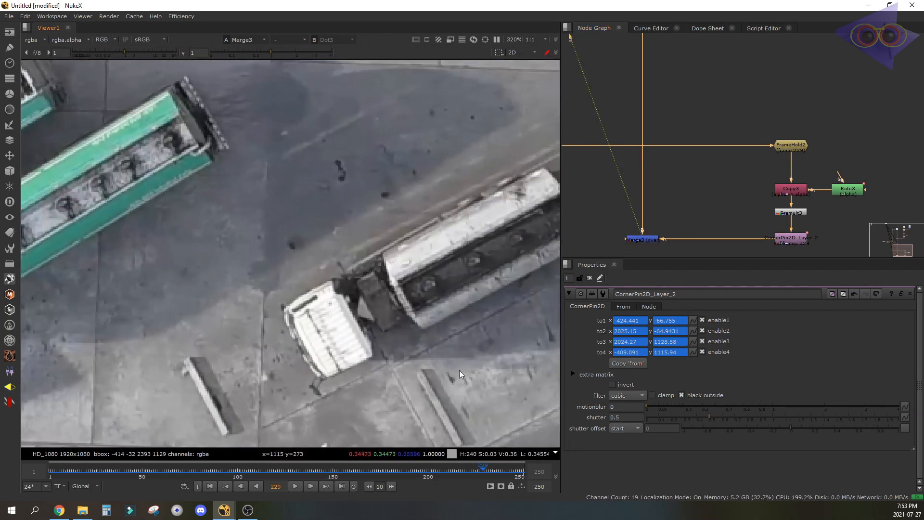
# Delete the second spline key of Bezier1 in Roto3 and set a key on its opacity.
pyautogui.doubleClick(848, 190)
pyautogui.moveTo(510, 382); pyautogui.dragTo(448, 363, button='middle')
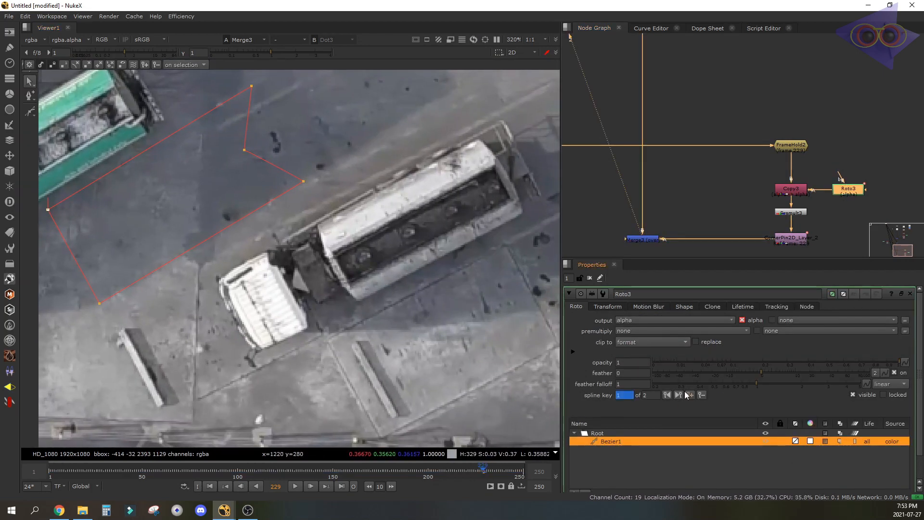
pyautogui.click(679, 395)
pyautogui.click(702, 395)
pyautogui.click(907, 362)
pyautogui.click(895, 371)
pyautogui.moveTo(536, 379); pyautogui.dragTo(552, 372, button='middle')
# Draw a new closed Bezier in Roto3 that closely encloses both yellow-green arrows at frame 249.
pyautogui.press('Left')
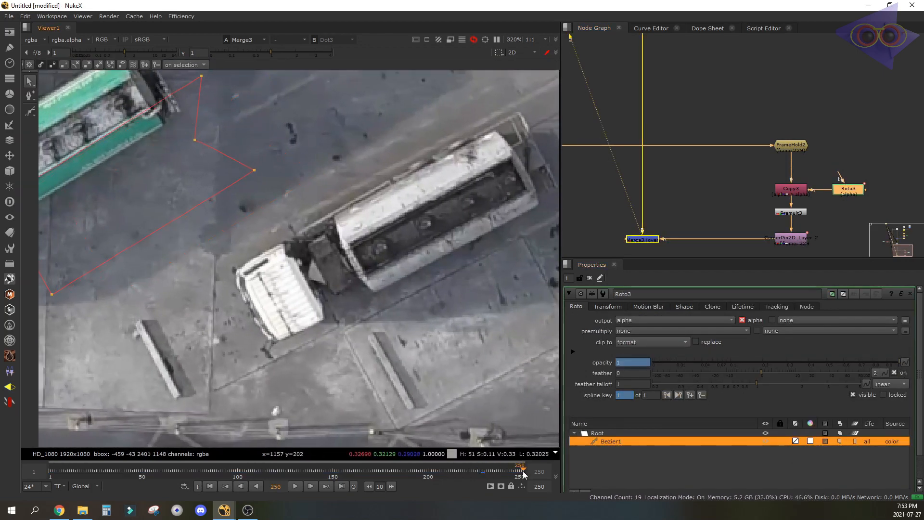
pyautogui.press('Left')
pyautogui.scroll(-1, 420, 273)
pyautogui.press('o')
pyautogui.press('1')
pyautogui.scroll(3, 221, 219)
pyautogui.press('v')
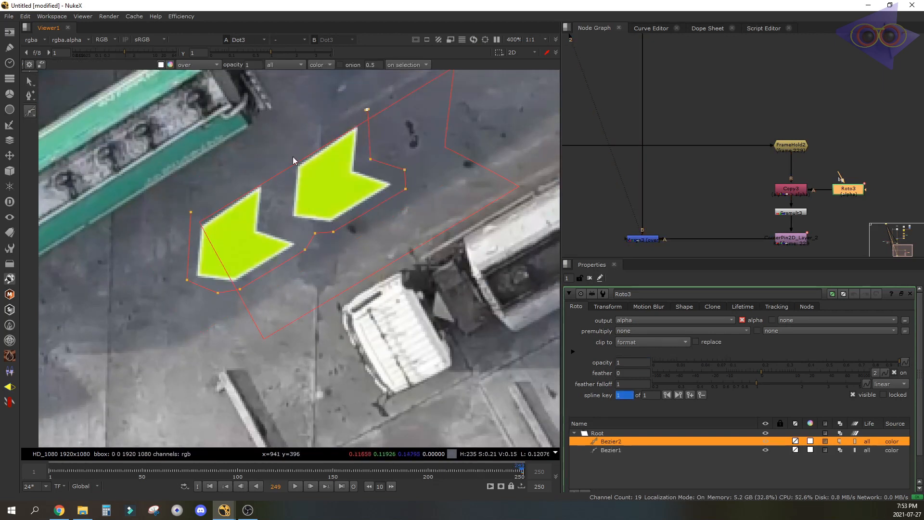
pyautogui.click(192, 212)
# Shift all points of Bezier2 slightly to fit the patch area and delete the old Bezier1 shape.
pyautogui.moveTo(752, 219); pyautogui.dragTo(771, 183, button='middle')
pyautogui.click(751, 183)
pyautogui.press('2')
pyautogui.scroll(-1, 390, 226)
pyautogui.moveTo(434, 103); pyautogui.dragTo(166, 285)
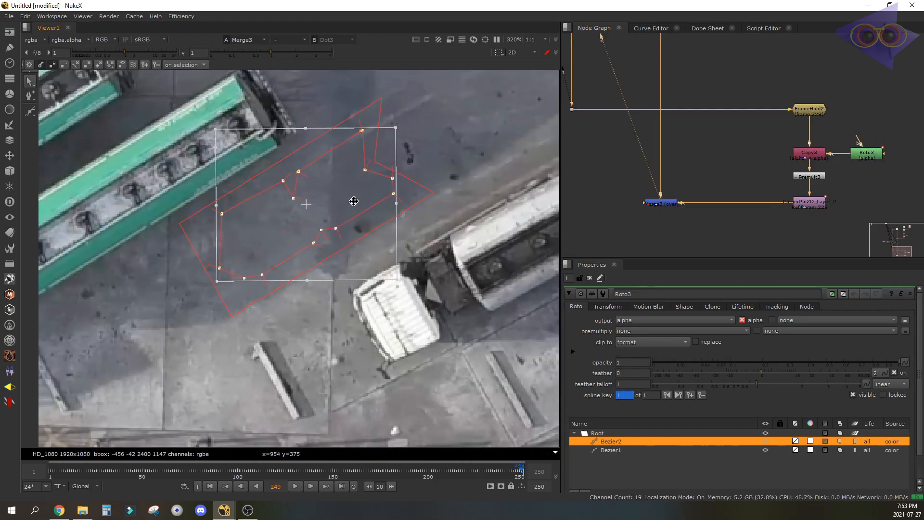
pyautogui.moveTo(289, 235); pyautogui.dragTo(292, 232)
pyautogui.click(611, 450)
pyautogui.press('Delete')
# Compare the patched Merge3 result with the original plate at frame 249, examining the patch edges and pavement seam up close.
pyautogui.moveTo(423, 151); pyautogui.dragTo(409, 157, button='middle')
pyautogui.press('1')
pyautogui.press('2')
pyautogui.press('1')
pyautogui.press('2')
pyautogui.press('1')
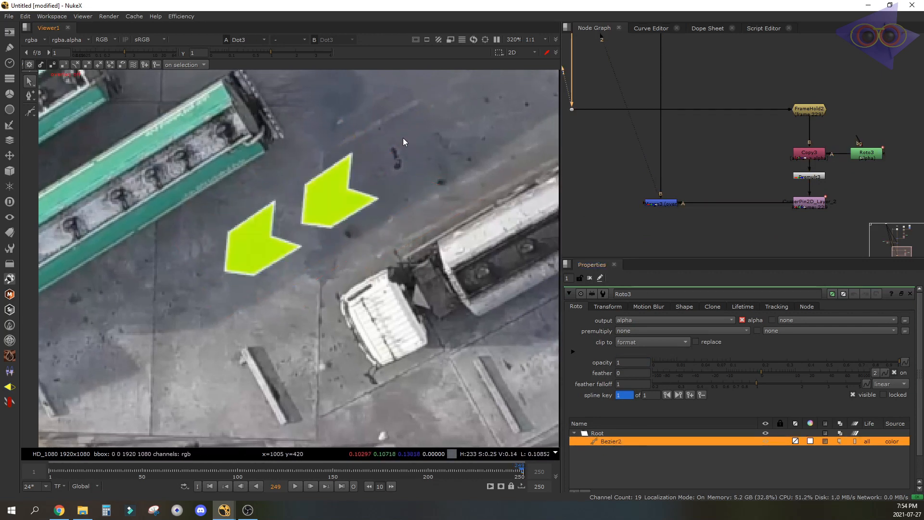
pyautogui.press('2')
pyautogui.scroll(5, 317, 160)
pyautogui.press('1')
pyautogui.press('2')
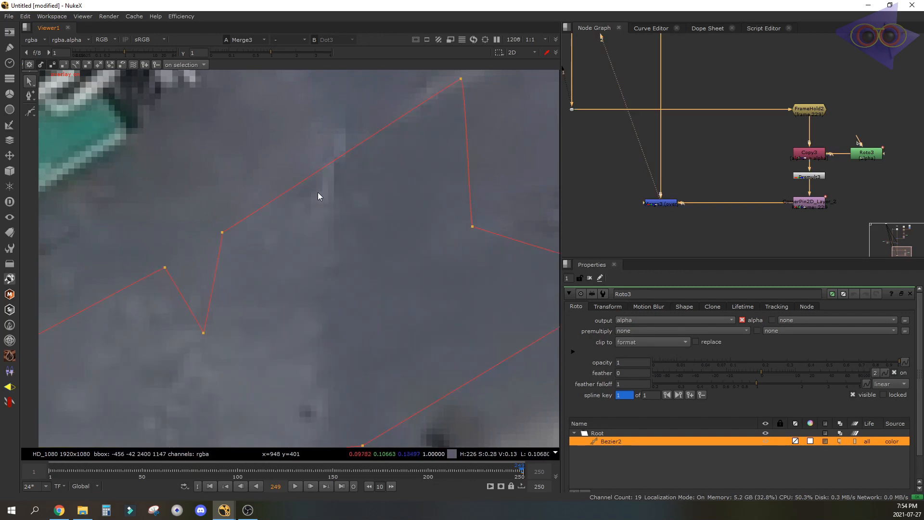
pyautogui.press('1')
pyautogui.press('2')
pyautogui.press('1')
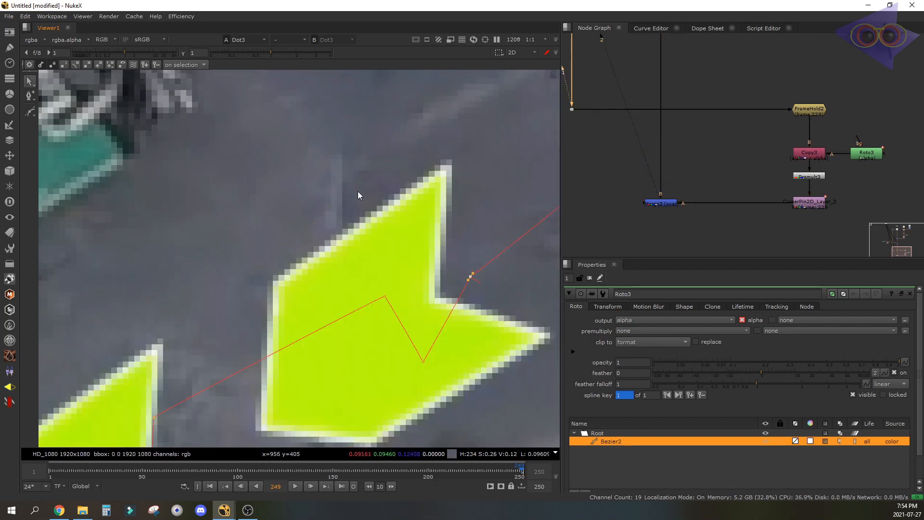
pyautogui.press('2')
pyautogui.scroll(-4, 433, 147)
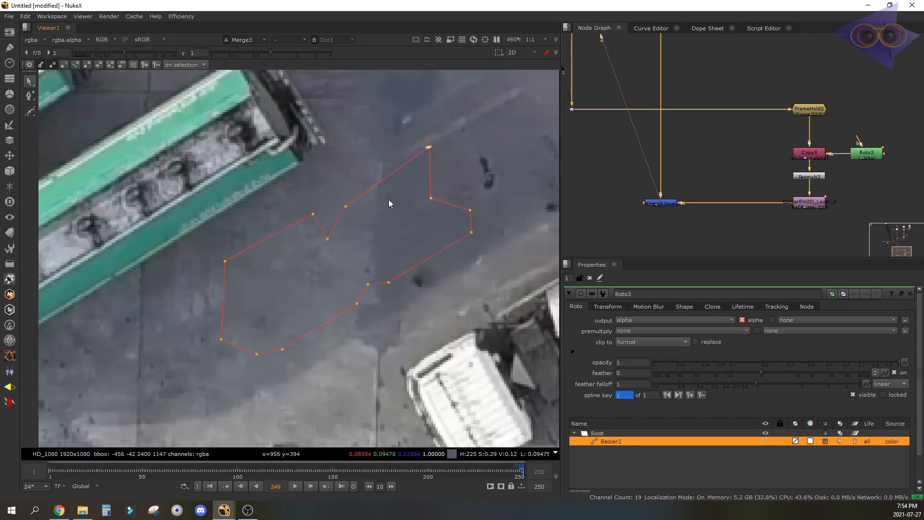
pyautogui.press('1')
pyautogui.press('2')
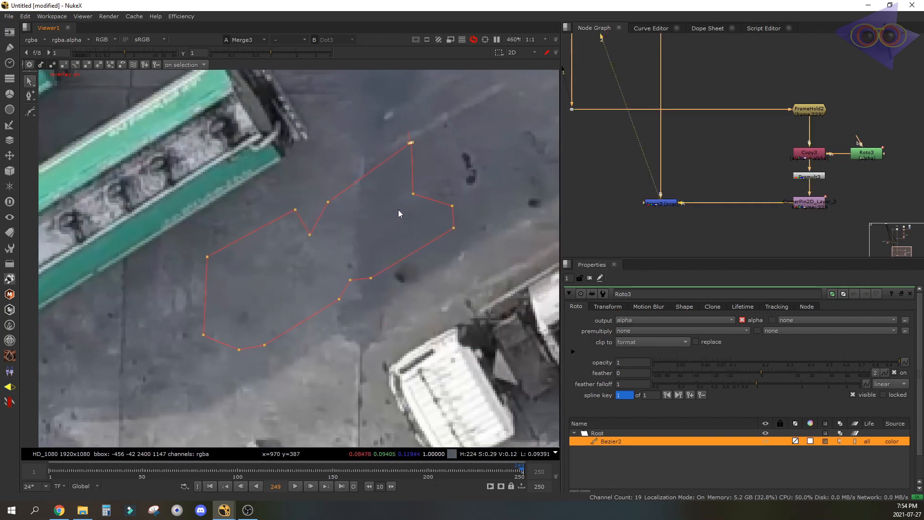
pyautogui.press('1')
pyautogui.press('2')
pyautogui.press('1')
pyautogui.press('2')
pyautogui.press('o')
pyautogui.press('o')
# Insert a Blur node between Roto3 and Copy3 and set the feather of Bezier2 to 5.
pyautogui.moveTo(852, 156); pyautogui.dragTo(878, 139)
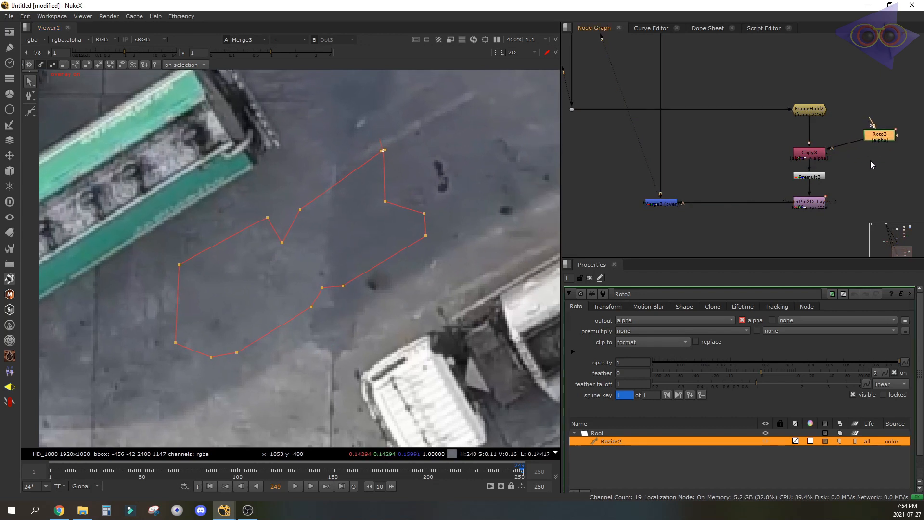
pyautogui.press('b')
pyautogui.doubleClick(880, 137)
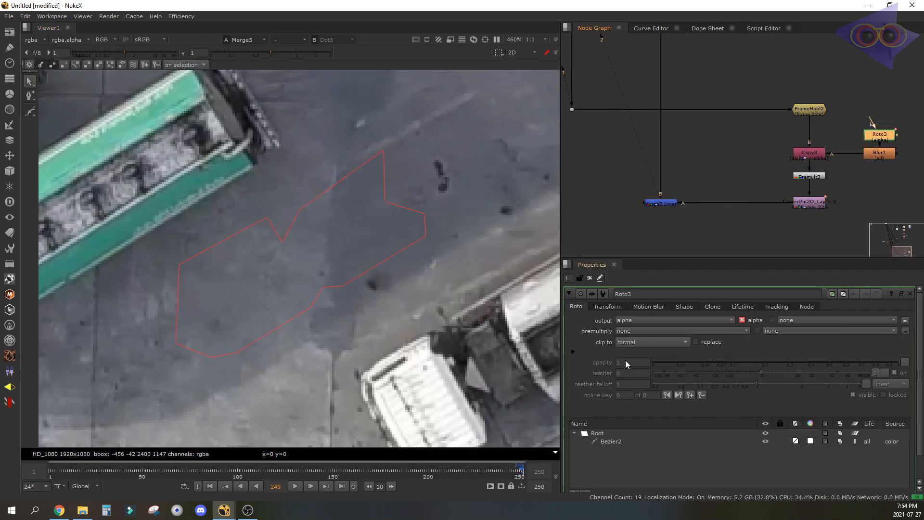
pyautogui.click(622, 440)
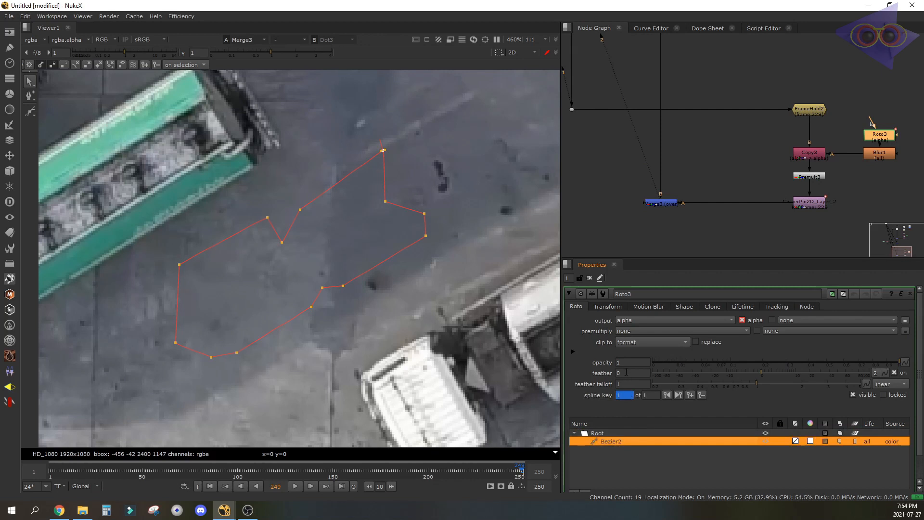
pyautogui.write('5')
pyautogui.press('Return')
pyautogui.scroll(-4, 359, 245)
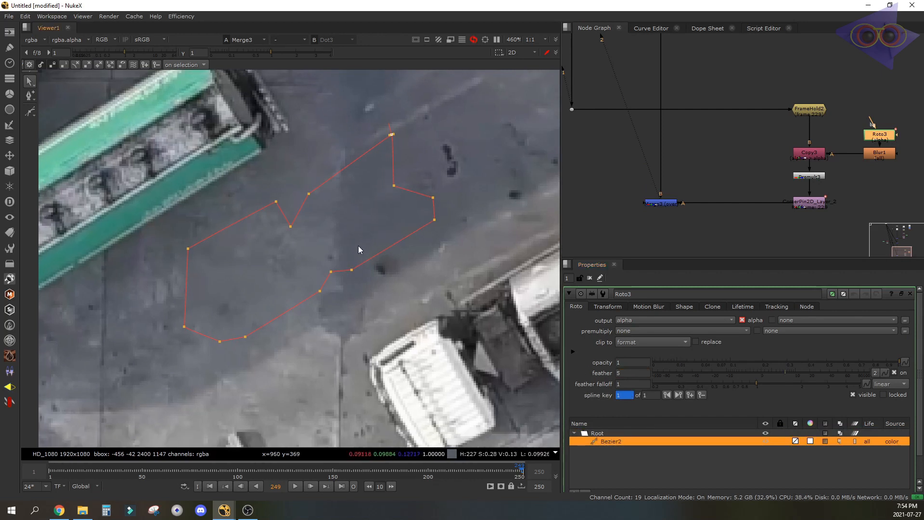
pyautogui.press('o')
pyautogui.press('1')
pyautogui.press('2')
pyautogui.press('1')
pyautogui.press('2')
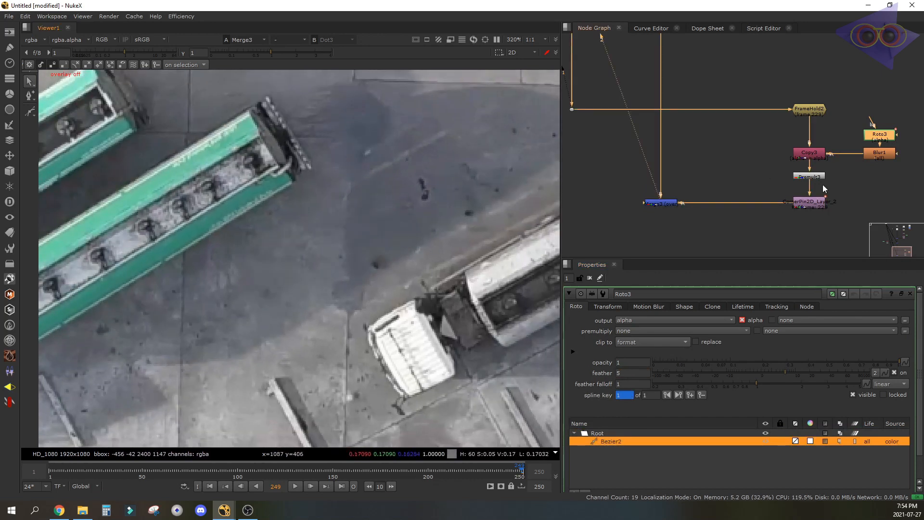
# Add the Adjust_corner CornerPin2D between Premult3 and CornerPin2D_Layer_2 at frame 229 and show its corner handles.
pyautogui.click(824, 176)
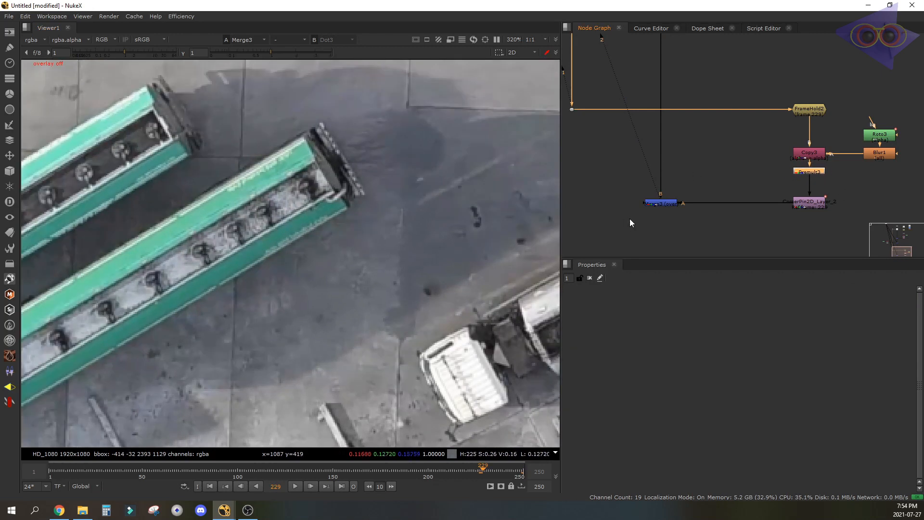
pyautogui.hotkey('ctrl', 'v')
pyautogui.doubleClick(805, 183)
pyautogui.press('o')
pyautogui.moveTo(407, 293); pyautogui.dragTo(395, 260, button='middle')
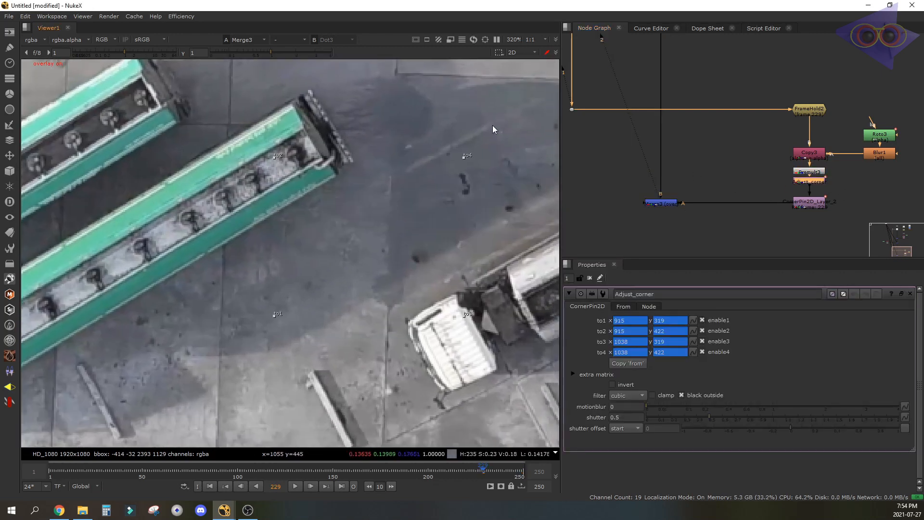
# Examine the Adjust_corner handles around the patch and compare the patched result with the original plate at frame 250.
pyautogui.scroll(-8, 463, 182)
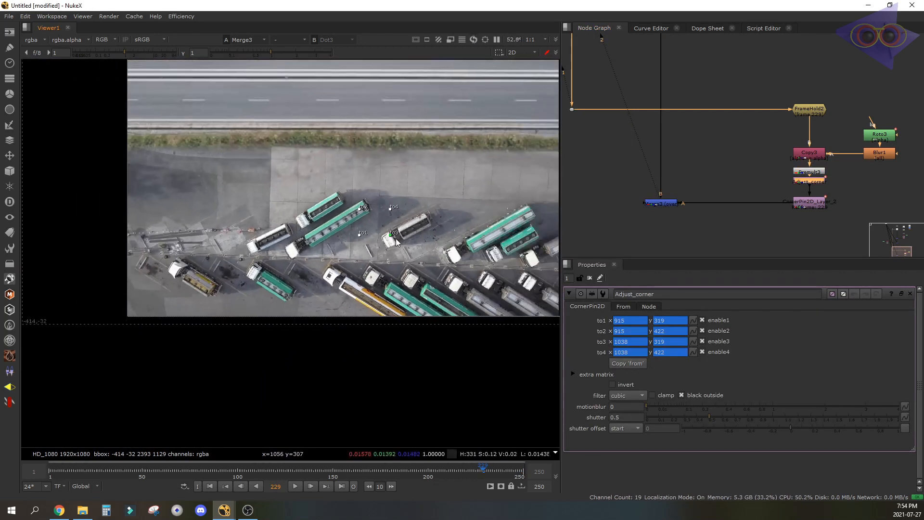
pyautogui.scroll(8, 396, 238)
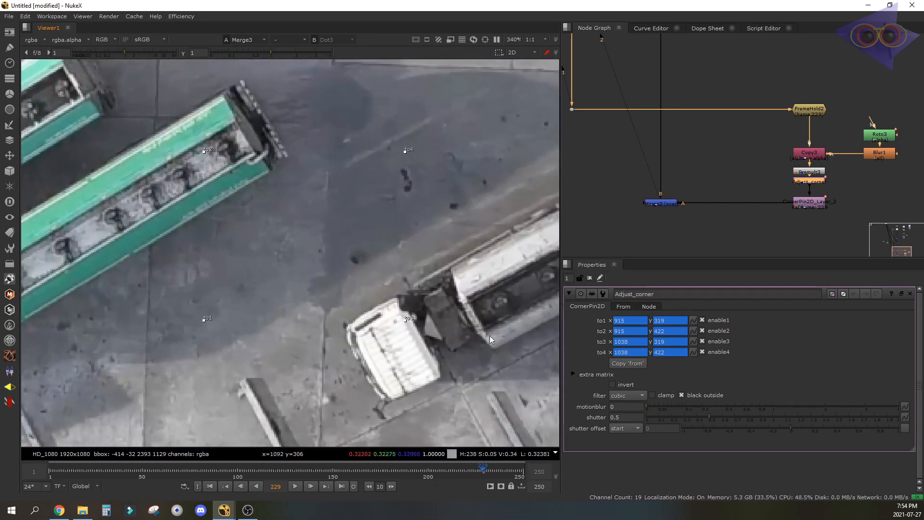
pyautogui.moveTo(489, 336); pyautogui.dragTo(471, 341, button='middle')
pyautogui.scroll(-2, 644, 157)
pyautogui.moveTo(643, 158); pyautogui.dragTo(692, 201, button='middle')
pyautogui.moveTo(754, 208)
pyautogui.mouseDown()
pyautogui.moveTo(647, 260)
pyautogui.moveTo(630, 255)
pyautogui.mouseUp()
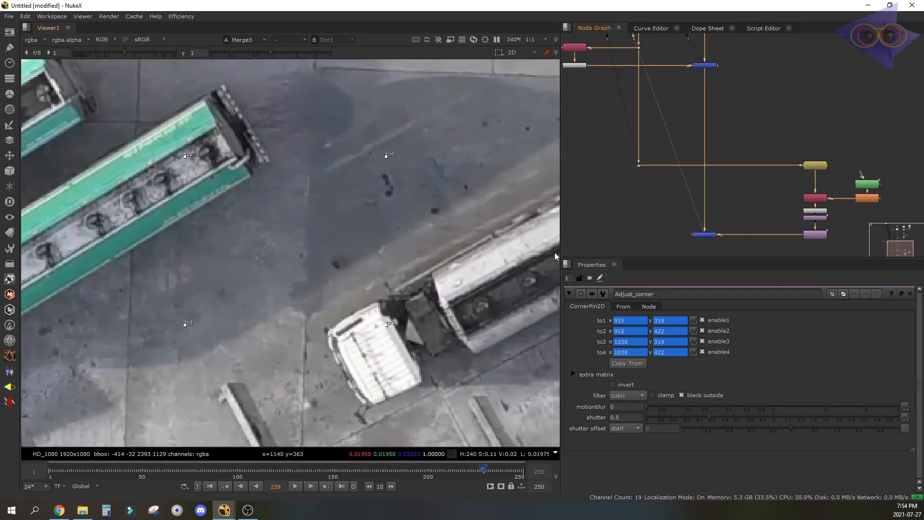
pyautogui.press('End')
pyautogui.moveTo(274, 223); pyautogui.dragTo(291, 224, button='middle')
pyautogui.scroll(4, 269, 198)
pyautogui.press('1')
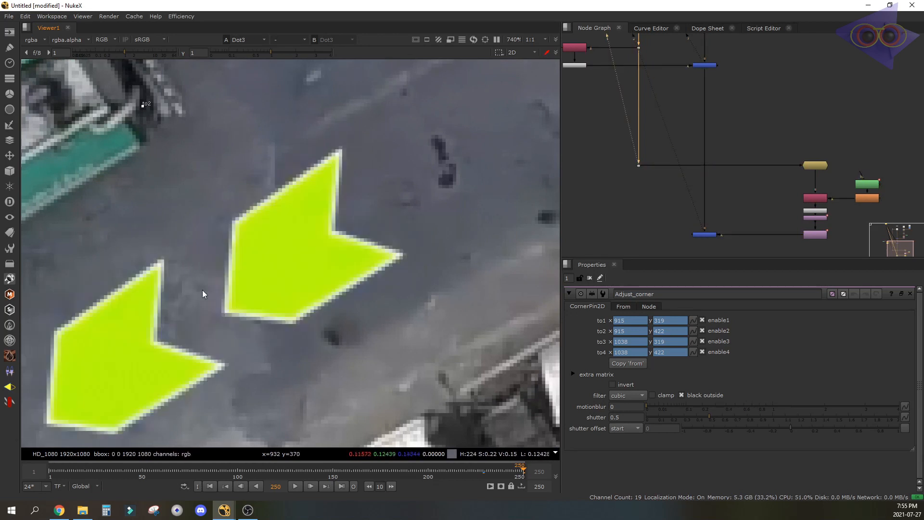
pyautogui.press('2')
pyautogui.scroll(-3, 355, 241)
pyautogui.press('q')
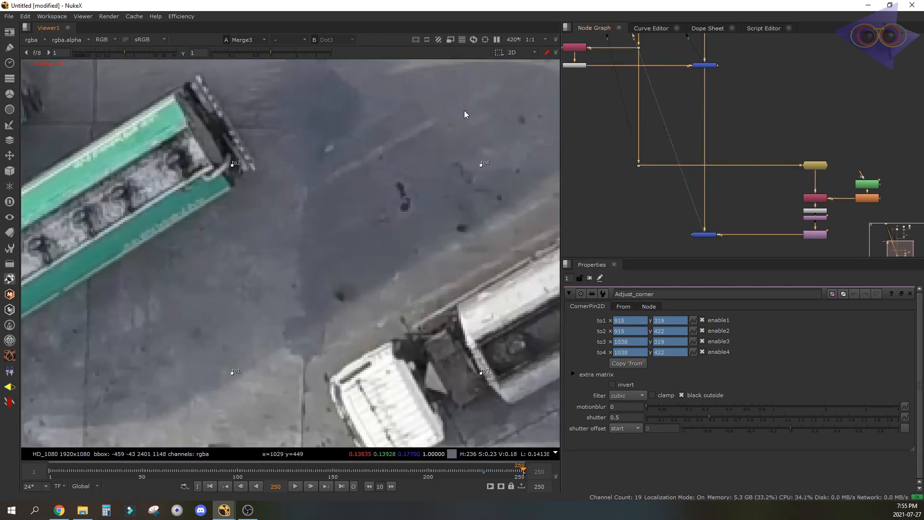
# Shift all four Adjust_corner points to x 919 and 1042 and compare the patch with the original plate at frame 250.
pyautogui.press('KP_6')
pyautogui.press('KP_6')
pyautogui.press('KP_6')
pyautogui.press('KP_6')
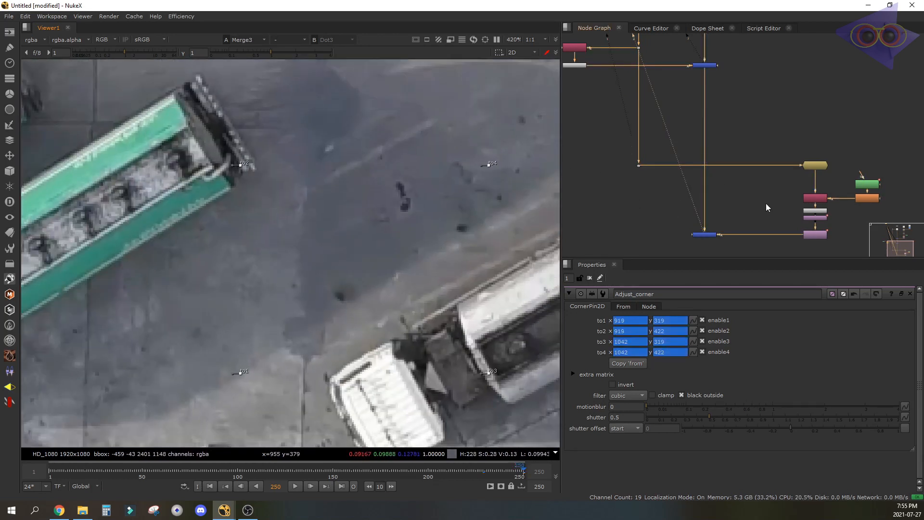
pyautogui.moveTo(822, 218); pyautogui.dragTo(822, 222)
pyautogui.moveTo(464, 250); pyautogui.dragTo(483, 237, button='middle')
pyautogui.press('1')
pyautogui.press('2')
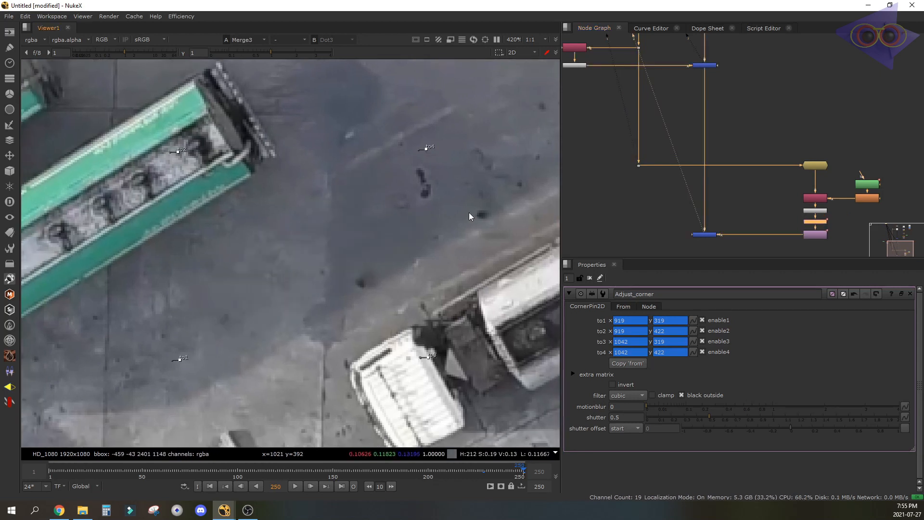
# Fine-tune the Adjust_corner points to x 917.3 and 1040.3 while comparing the patch with the original plate.
pyautogui.press('KP_4')
pyautogui.press('1')
pyautogui.press('2')
pyautogui.press('1')
pyautogui.press('2')
pyautogui.press('KP_4')
pyautogui.press('ctrl+KP_6')
pyautogui.press('ctrl+KP_6')
pyautogui.press('ctrl+KP_6')
pyautogui.press('1')
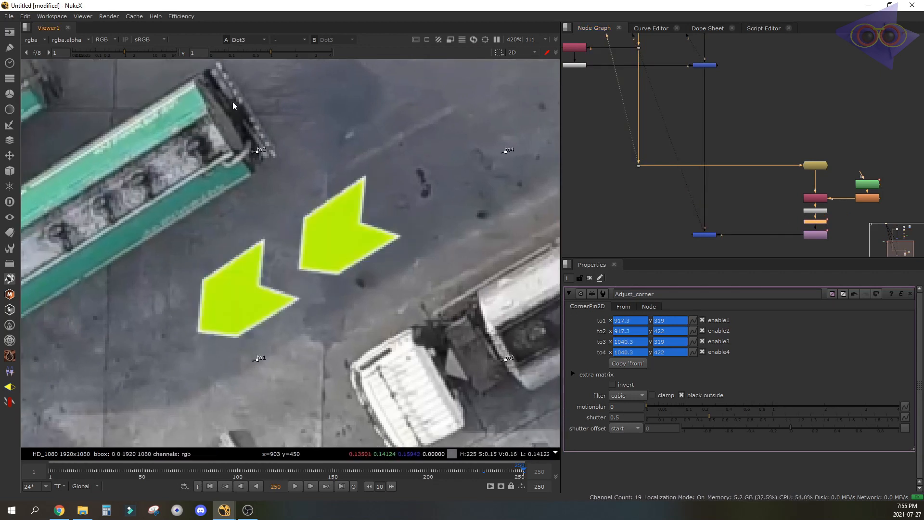
# Play the patched Merge3 result over the whole frame and return to frame 1.
pyautogui.scroll(-6, 296, 216)
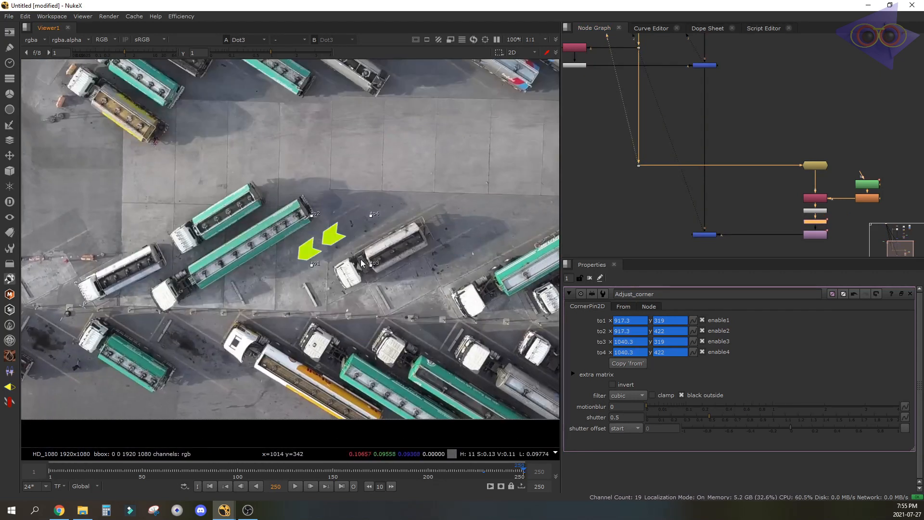
pyautogui.press('2')
pyautogui.scroll(-3, 372, 261)
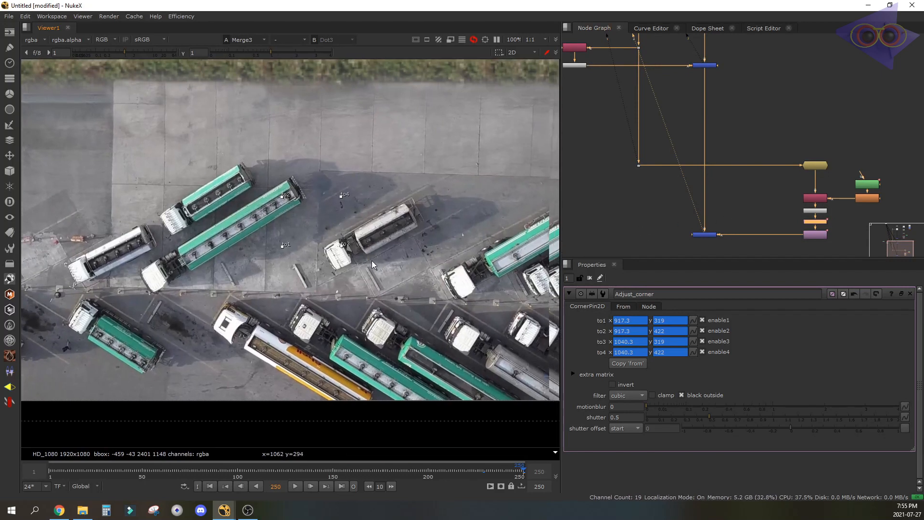
pyautogui.click(297, 486)
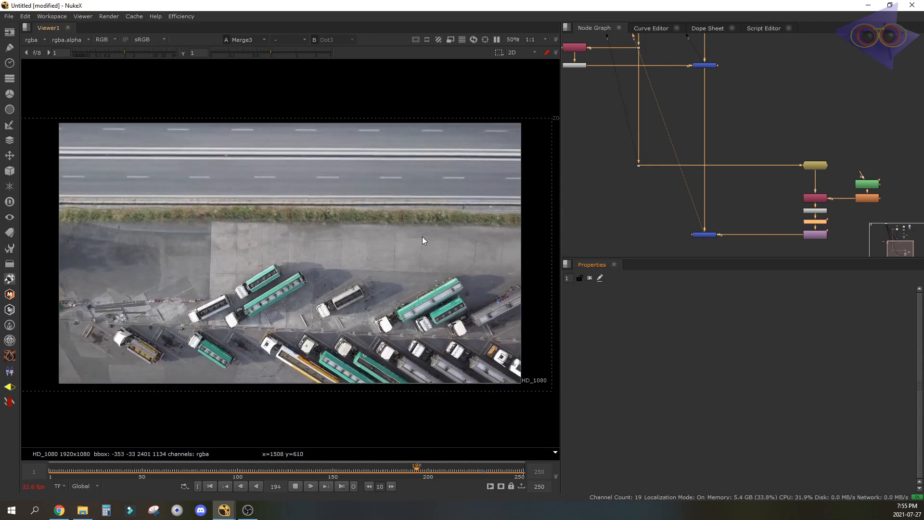
pyautogui.moveTo(301, 470); pyautogui.dragTo(271, 467)
pyautogui.click(211, 487)
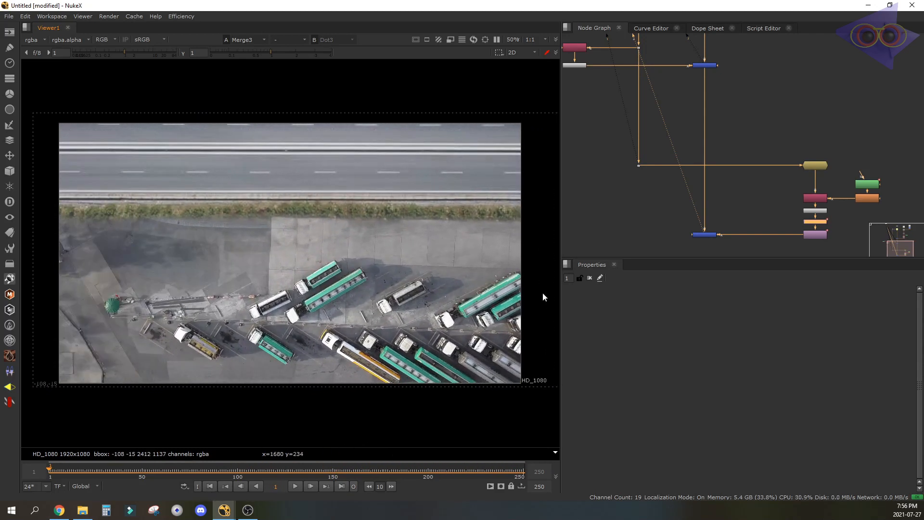
# Paste a duplicate of the Copy and Premult nodes and connect the new Copy to the plate branch through a Dot.
pyautogui.moveTo(716, 254); pyautogui.dragTo(723, 179, button='middle')
pyautogui.scroll(-2, 769, 180)
pyautogui.click(811, 143)
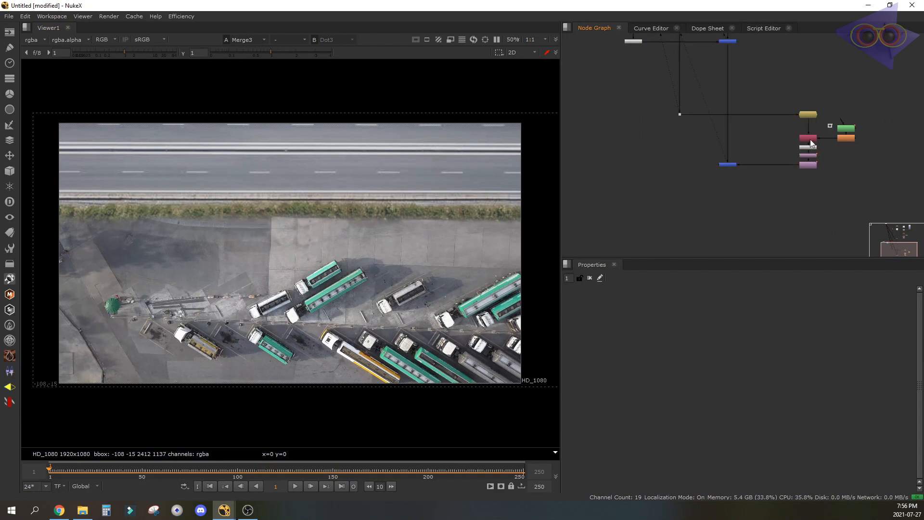
pyautogui.hotkey('ctrl', 'v')
pyautogui.moveTo(688, 208); pyautogui.dragTo(692, 227, button='middle')
pyautogui.moveTo(689, 211); pyautogui.dragTo(679, 126)
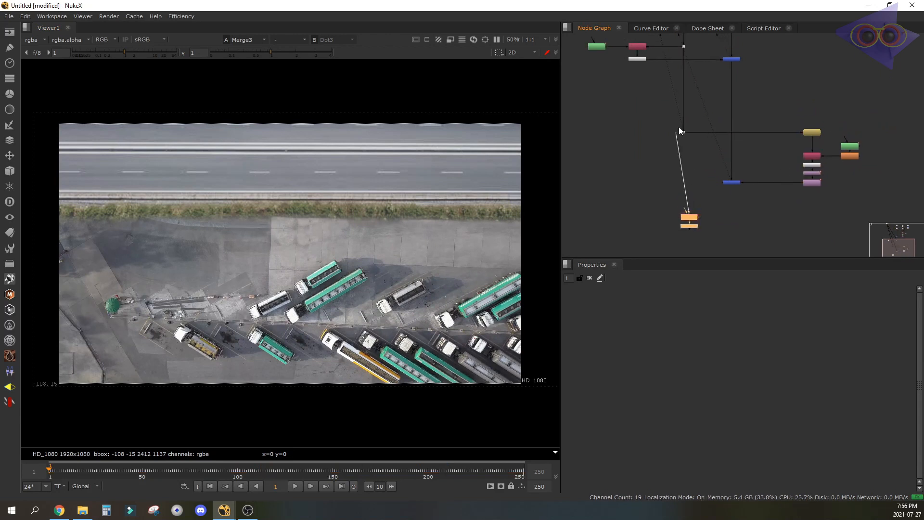
pyautogui.keyDown('ctrl'); pyautogui.moveTo(667, 185); pyautogui.dragTo(687, 218); pyautogui.keyUp('ctrl')
pyautogui.click(669, 216)
pyautogui.moveTo(669, 216); pyautogui.dragTo(644, 208, button='middle')
# At frame 249, draw a closed Bezier in Roto4 tightly around the long green tanker truck, including its white cab.
pyautogui.scroll(8, 317, 315)
pyautogui.scroll(-9, 385, 328)
pyautogui.moveTo(386, 328); pyautogui.dragTo(328, 264, button='middle')
pyautogui.scroll(6, 329, 250)
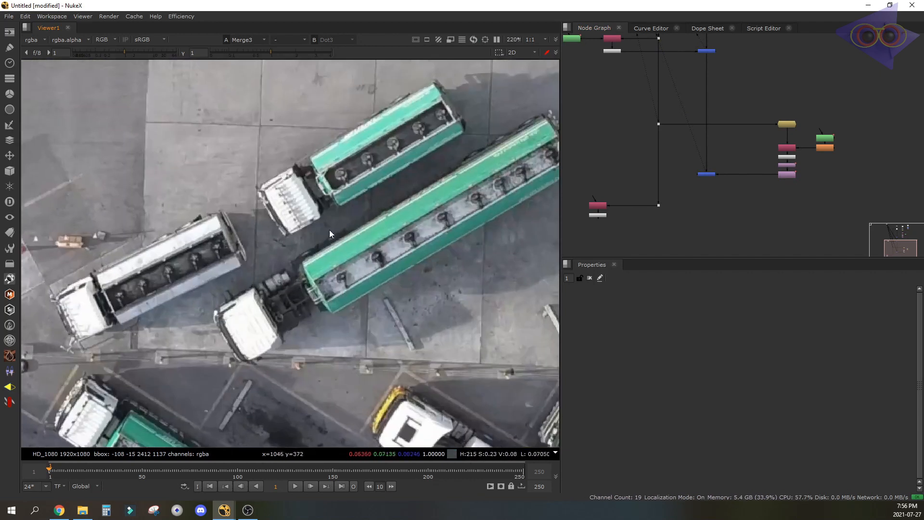
pyautogui.scroll(-5, 280, 204)
pyautogui.click(521, 471)
pyautogui.scroll(7, 413, 242)
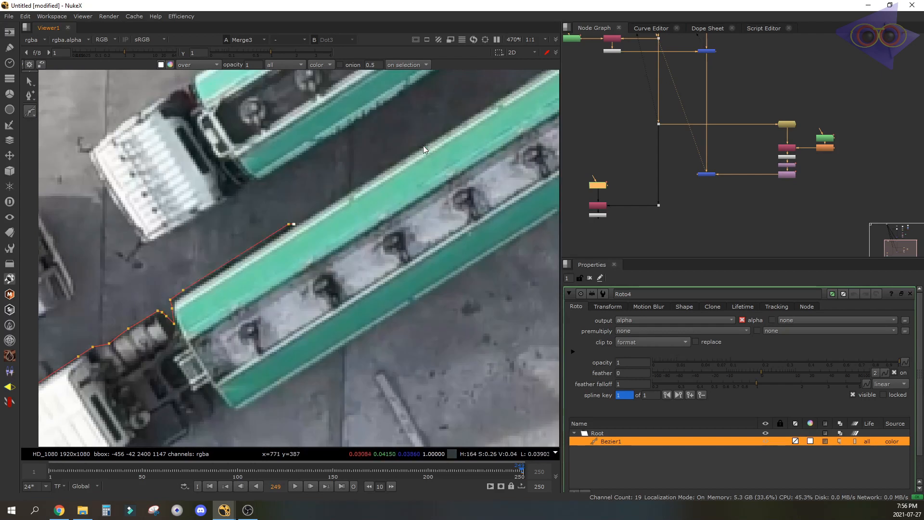
pyautogui.click(495, 241)
pyautogui.click(265, 364)
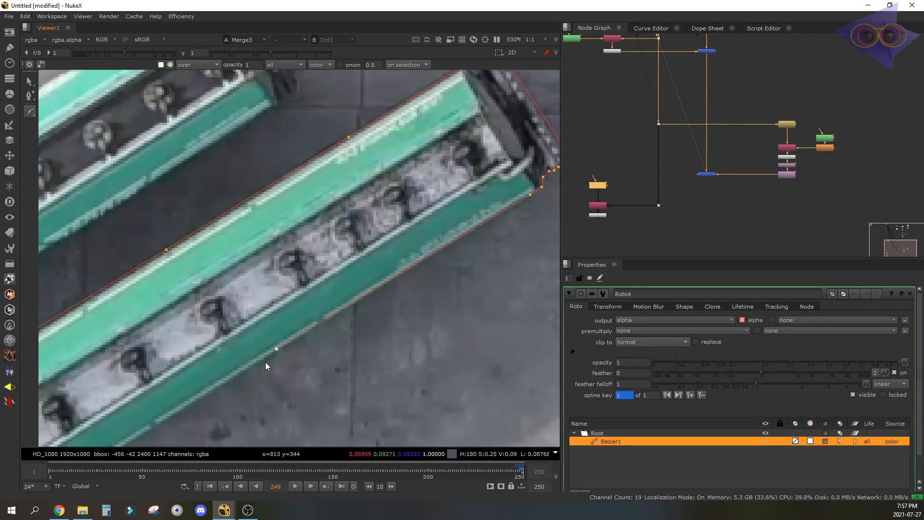
pyautogui.moveTo(266, 365); pyautogui.dragTo(409, 277, button='middle')
pyautogui.click(156, 343)
pyautogui.moveTo(159, 345); pyautogui.dragTo(270, 238, button='middle')
pyautogui.click(212, 312)
pyautogui.scroll(2, 212, 308)
pyautogui.click(204, 317)
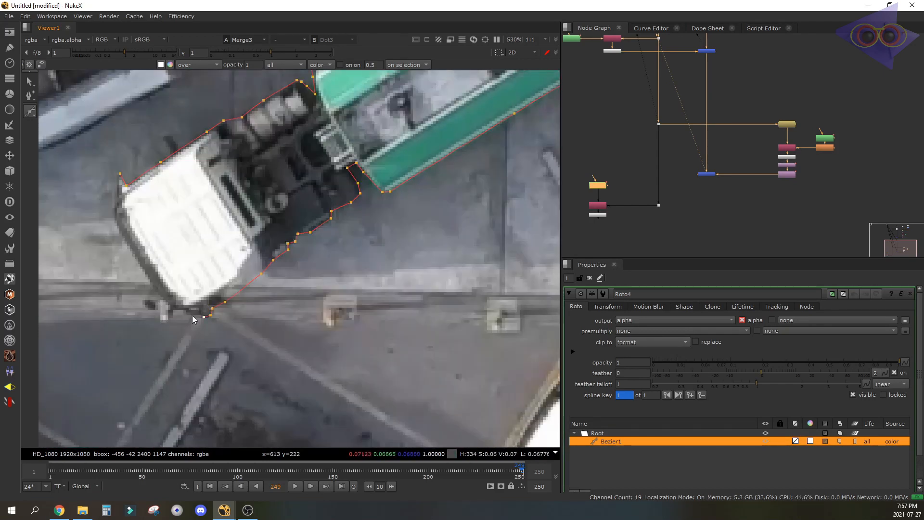
pyautogui.click(120, 175)
pyautogui.scroll(-8, 380, 210)
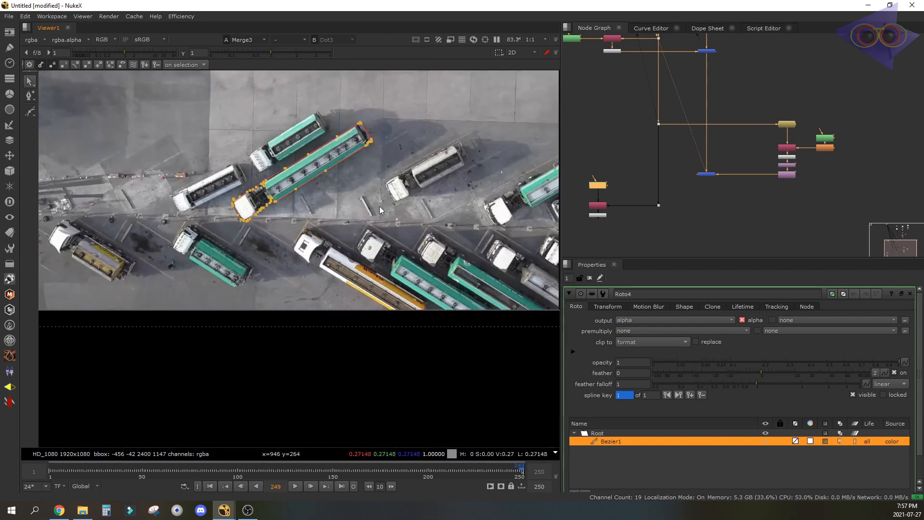
# View the isolated truck through Premult4 and add a FrameHold at frame 249 below it.
pyautogui.click(751, 176)
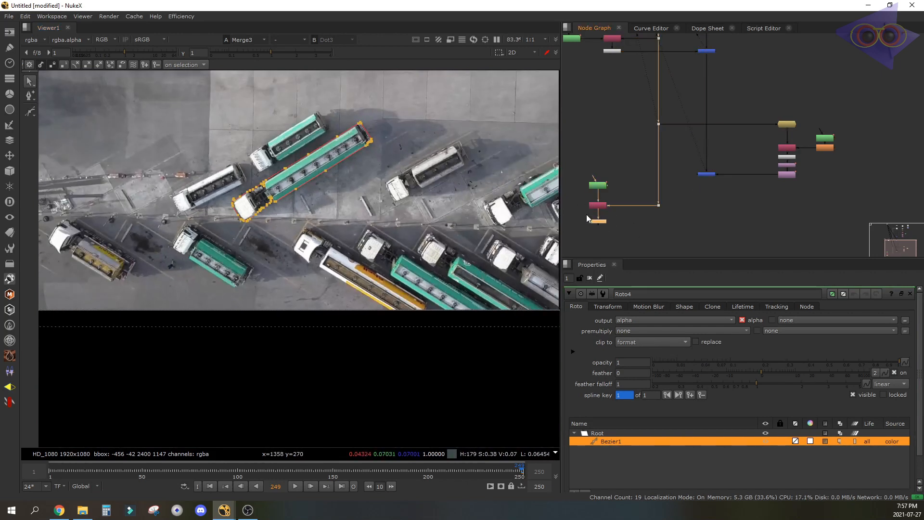
pyautogui.press('1')
pyautogui.click(613, 229)
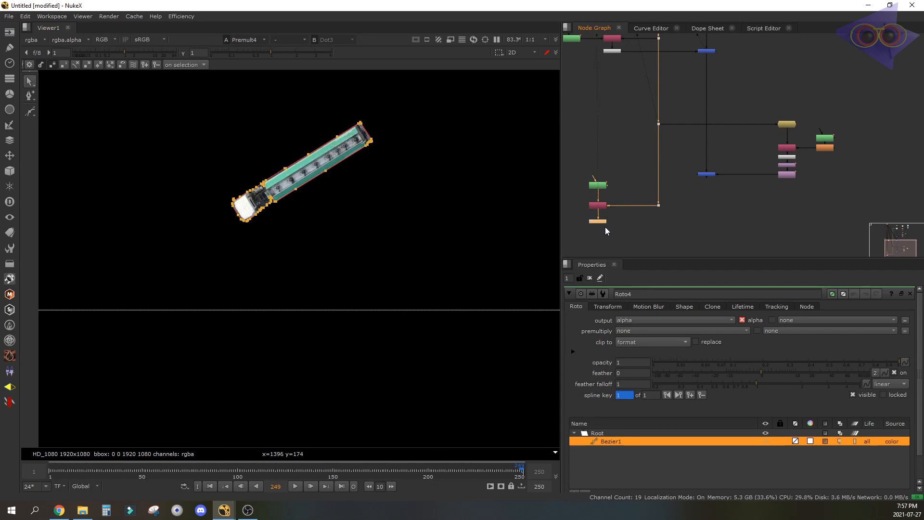
pyautogui.press('Tab')
pyautogui.write('fra')
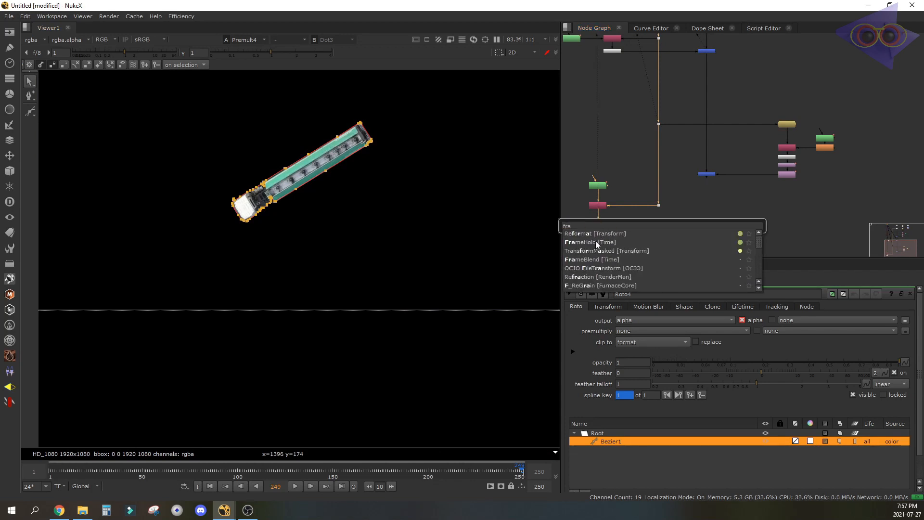
pyautogui.click(596, 242)
pyautogui.scroll(-2, 649, 230)
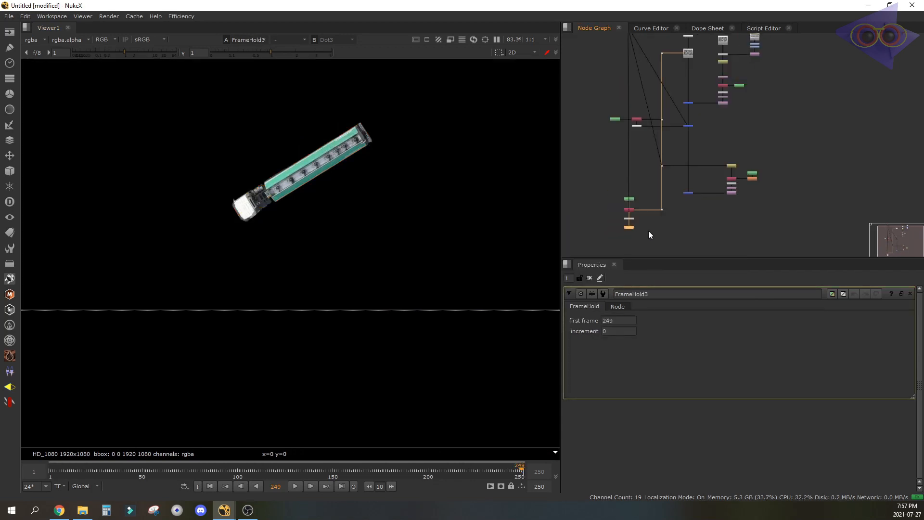
# Add a Merge below Merge3 and paste a copy of the tracked CornerPin2D below FrameHold3.
pyautogui.click(679, 191)
pyautogui.hotkey('ctrl', 'c')
pyautogui.press('Return')
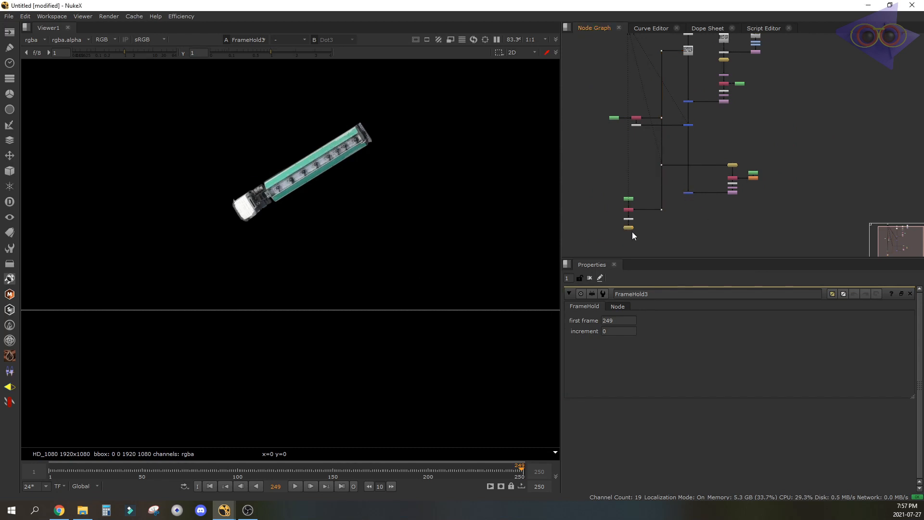
pyautogui.scroll(3, 695, 225)
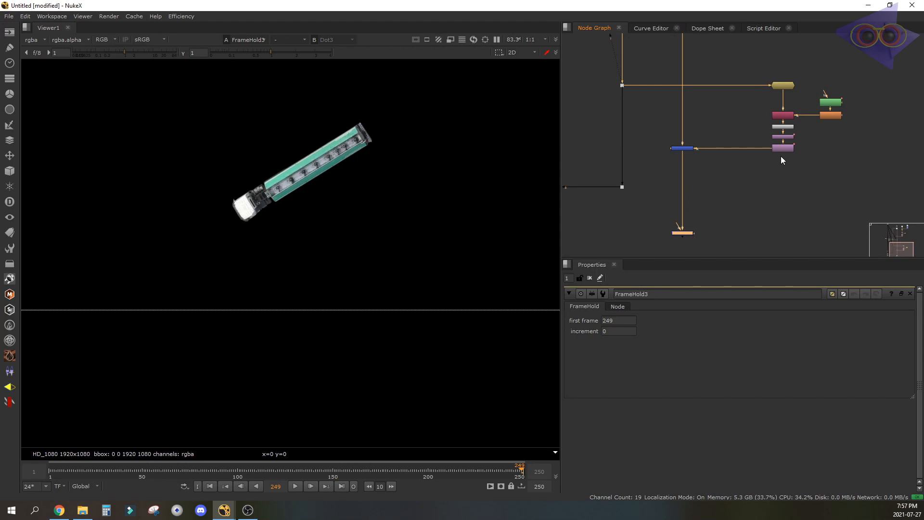
pyautogui.moveTo(773, 189); pyautogui.dragTo(900, 141, button='middle')
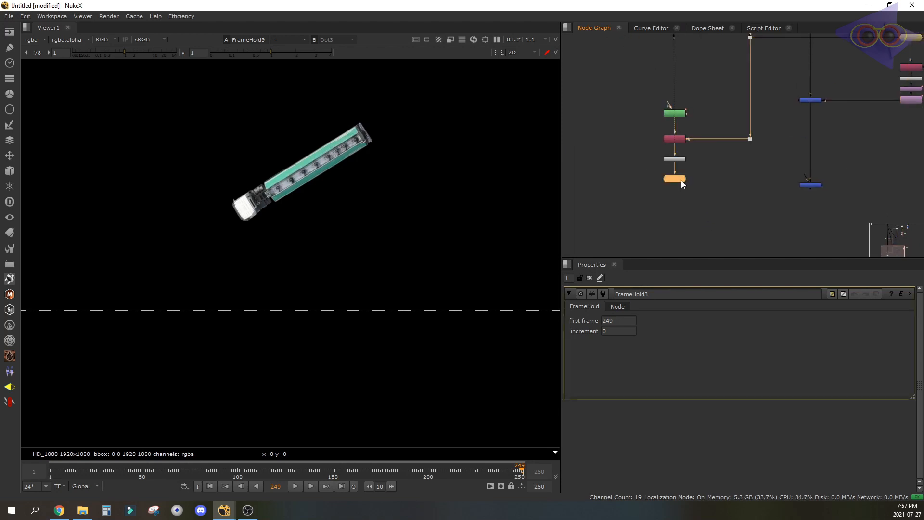
pyautogui.hotkey('ctrl', 'v')
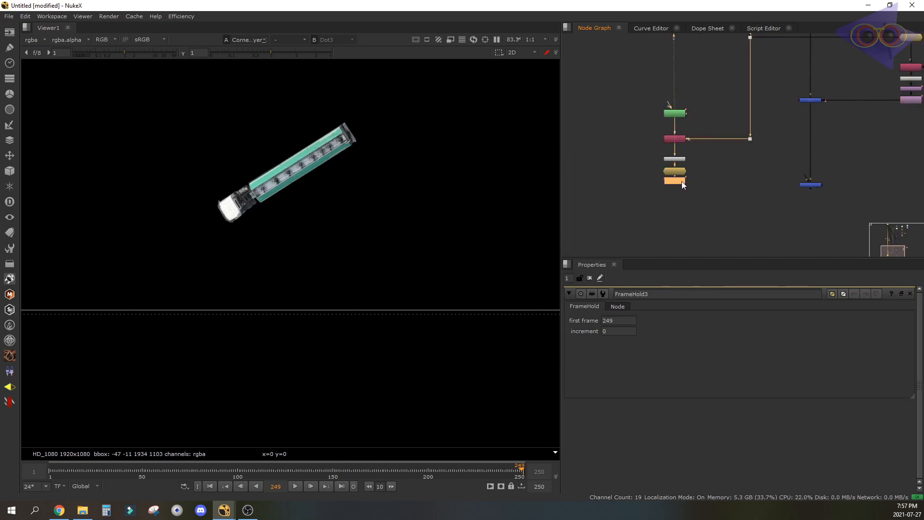
# Move FrameHold3 between the plate Dot and the Copy node, and line up CornerPin2D_Layer_3 with Merge4 as its input.
pyautogui.moveTo(680, 172); pyautogui.dragTo(738, 140)
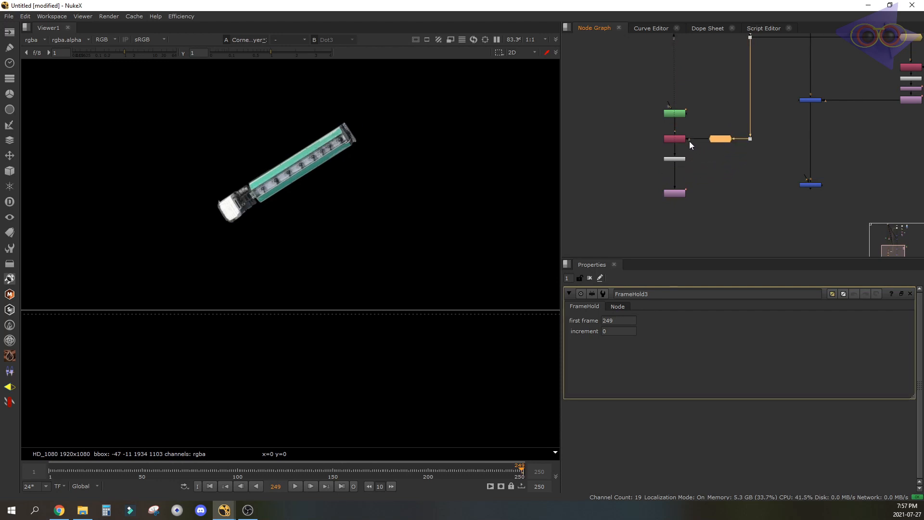
pyautogui.moveTo(678, 196); pyautogui.dragTo(674, 192)
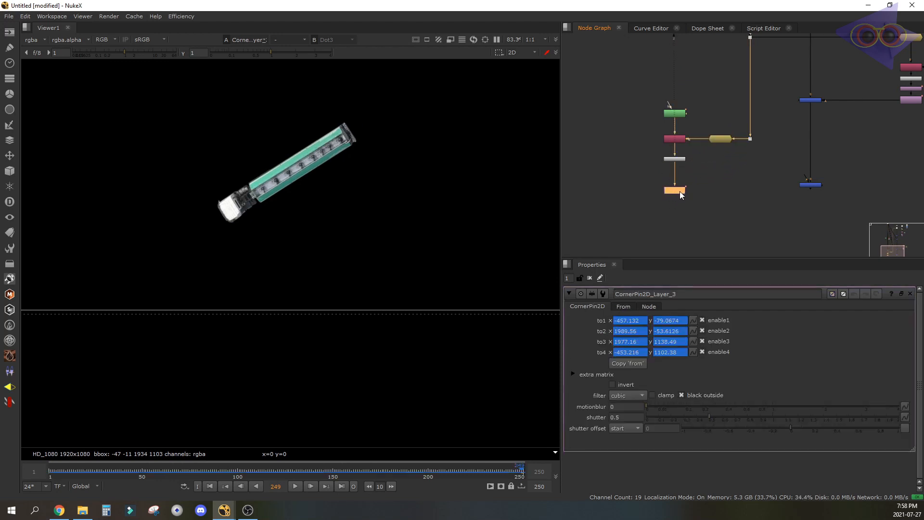
pyautogui.moveTo(820, 185); pyautogui.dragTo(811, 193)
pyautogui.scroll(-3, 773, 198)
pyautogui.click(774, 161)
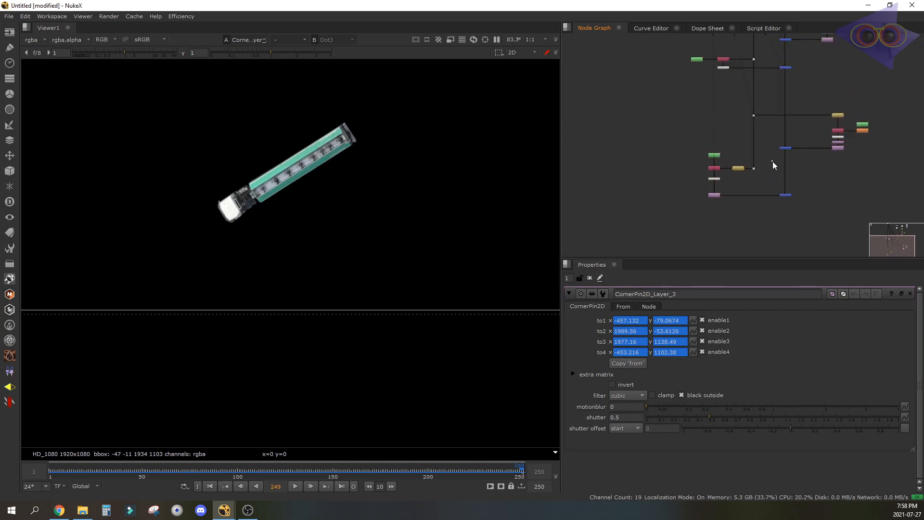
# View Merge4 with Dot4 as the comparison and set the reference of CornerPin2D_Layer_3 to frame 249.
pyautogui.moveTo(773, 161); pyautogui.dragTo(748, 174)
pyautogui.press('2')
pyautogui.click(785, 195)
pyautogui.press('1')
pyautogui.click(842, 178)
pyautogui.moveTo(377, 220); pyautogui.dragTo(371, 236, button='middle')
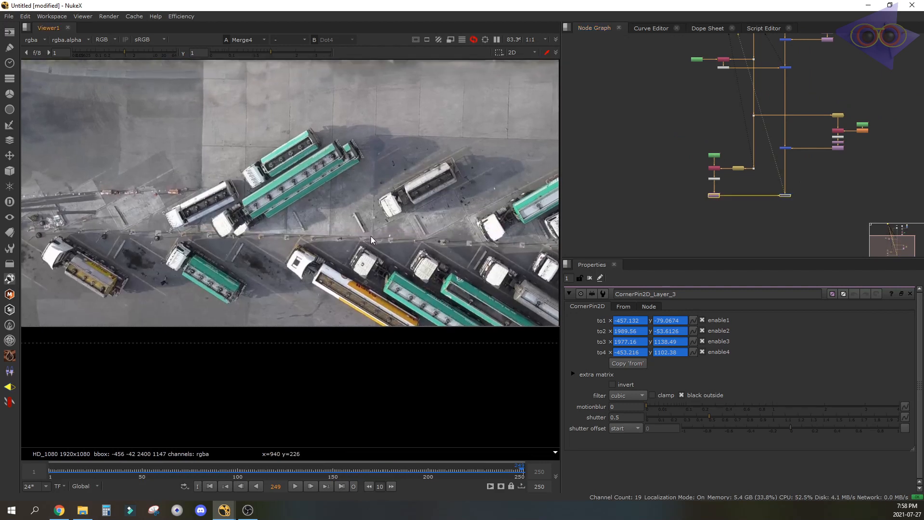
pyautogui.click(717, 195)
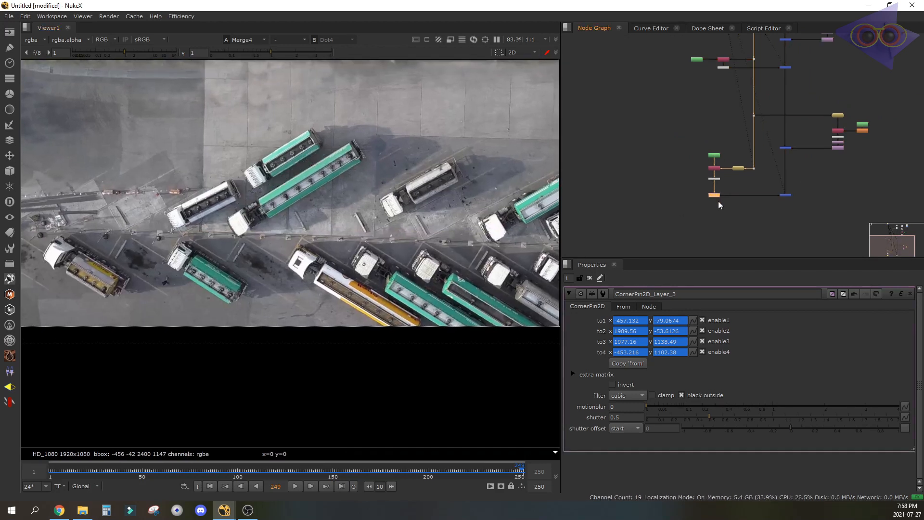
# Add an Adjust_corner CornerPin2D fitted to the truck between Premult4 and CornerPin2D_Layer_3 and show its corner handles.
pyautogui.click(717, 180)
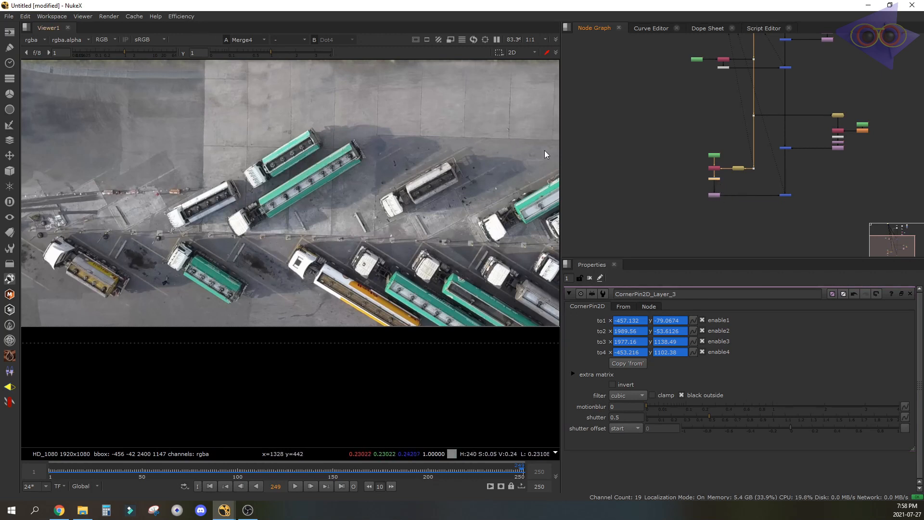
pyautogui.click(172, 17)
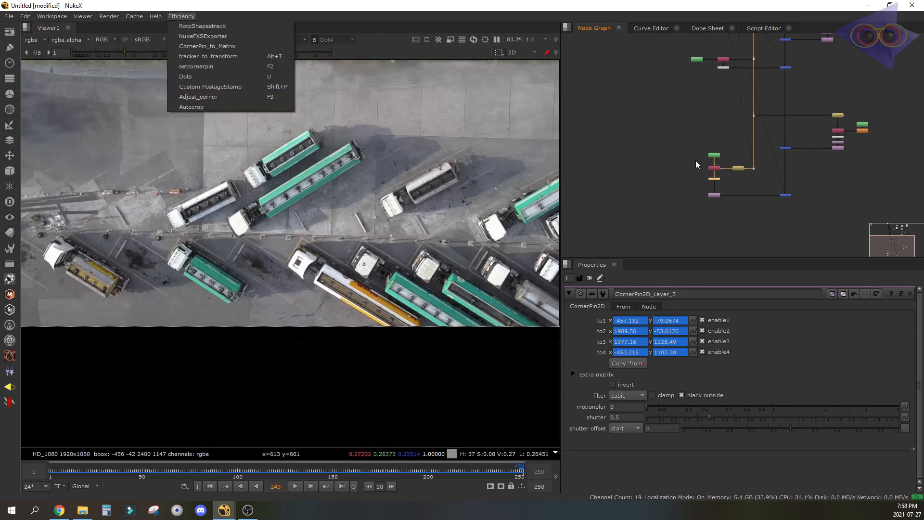
pyautogui.click(715, 186)
pyautogui.hotkey('alt', 'c')
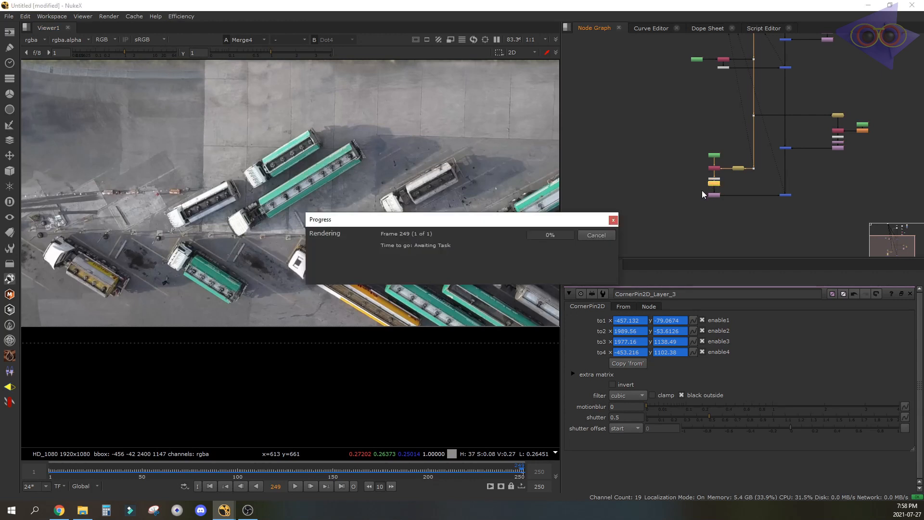
pyautogui.click(694, 192)
pyautogui.click(718, 182)
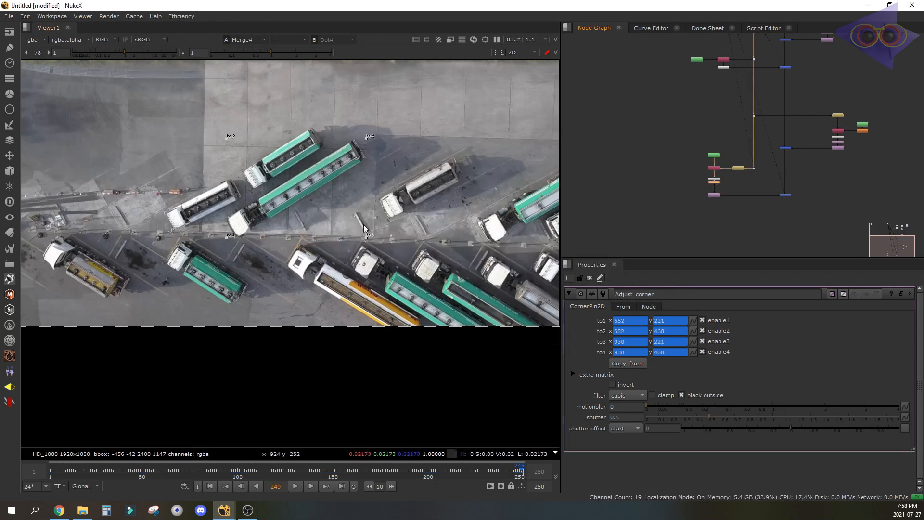
# Move all four Adjust_corner points together to place the tanker truck on the upper highway lanes in the Merge4 result.
pyautogui.scroll(-5, 337, 236)
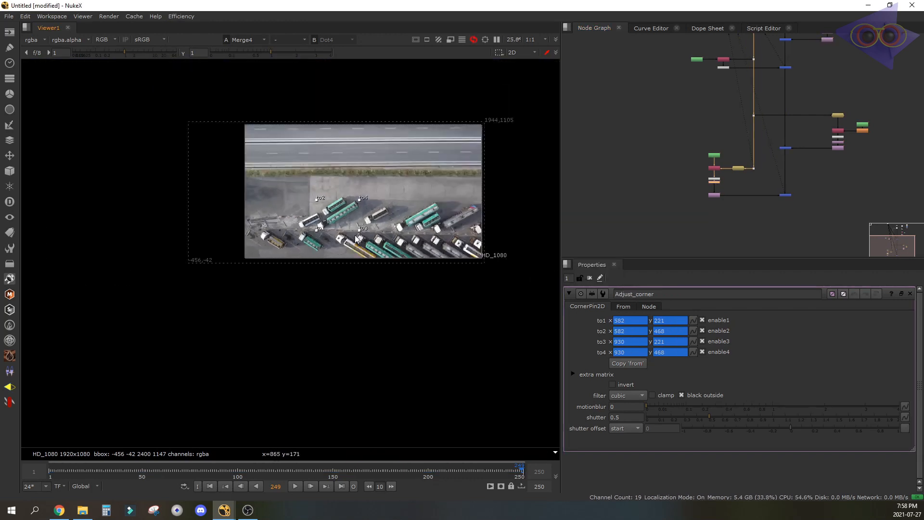
pyautogui.moveTo(333, 215); pyautogui.dragTo(434, 162)
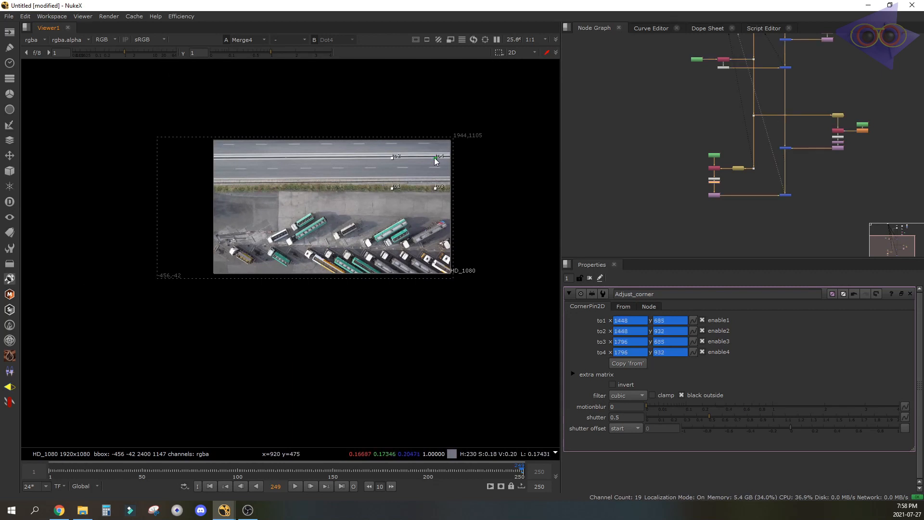
pyautogui.moveTo(809, 188); pyautogui.dragTo(767, 209)
pyautogui.click(718, 194)
pyautogui.press('1')
pyautogui.scroll(4, 755, 199)
pyautogui.press('1')
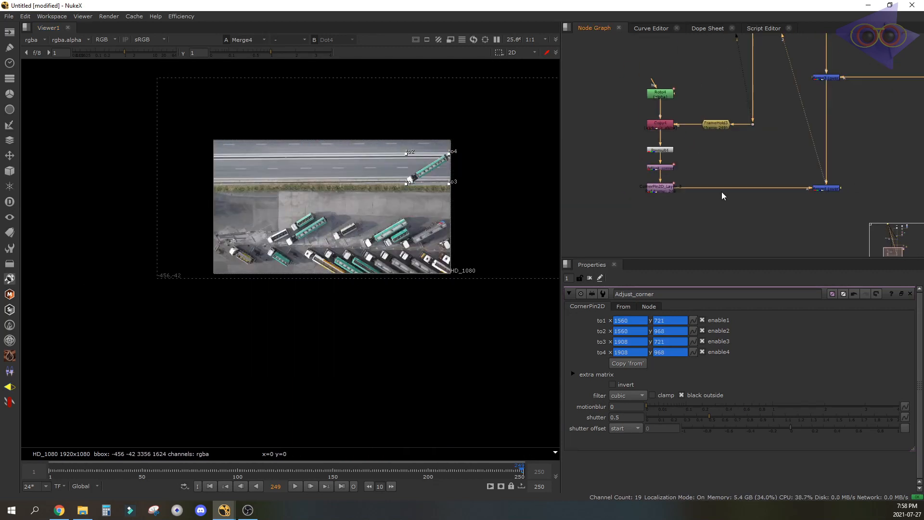
pyautogui.scroll(3, 432, 182)
pyautogui.moveTo(466, 126); pyautogui.dragTo(492, 105)
# Insert a Transform below Premult4 with rotate -31 and translate x 6, y -38, and hide the viewer overlay.
pyautogui.click(626, 161)
pyautogui.press('t')
pyautogui.click(625, 332)
pyautogui.write('-31q')
pyautogui.scroll(-2, 476, 279)
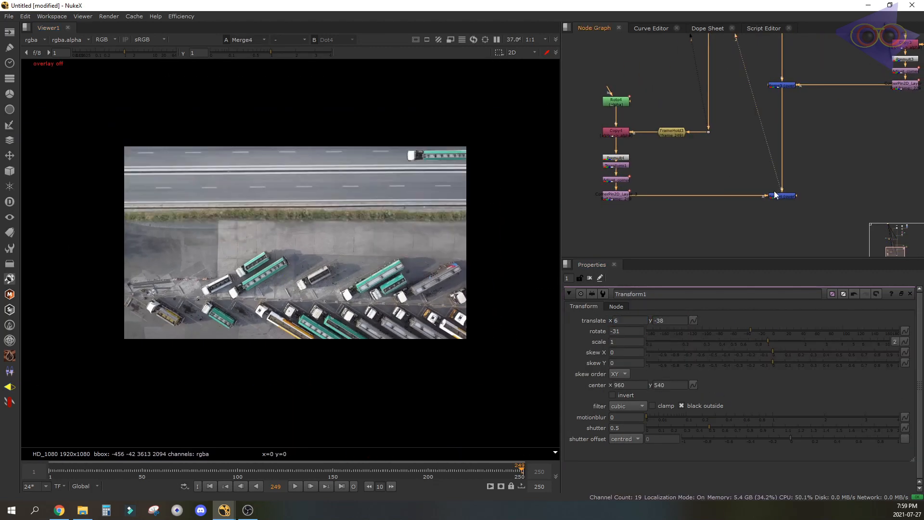
# Move Transform1's center to x 744, y 338 on the truck, with scale 1.3 and translate about x -67, y 102.
pyautogui.press('q')
pyautogui.moveTo(475, 183); pyautogui.dragTo(394, 181, button='middle')
pyautogui.keyDown('ctrl'); pyautogui.moveTo(413, 134); pyautogui.dragTo(361, 152); pyautogui.keyUp('ctrl')
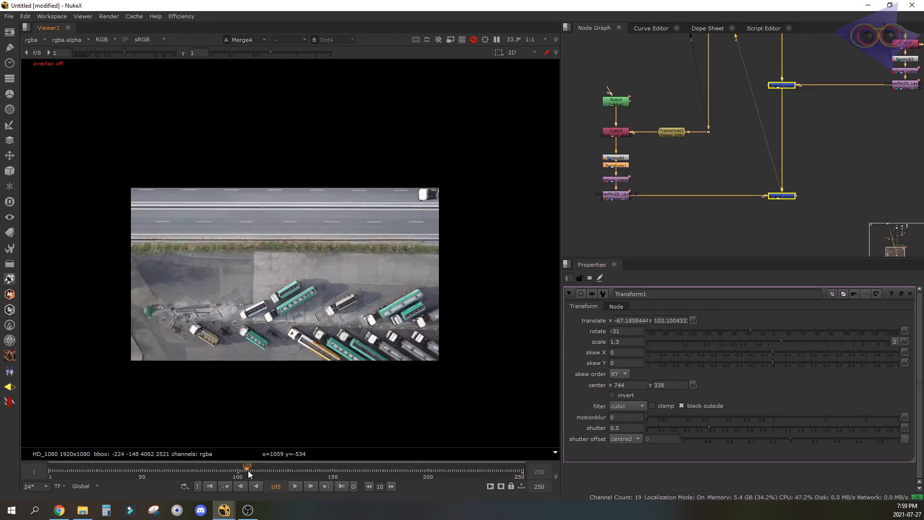
pyautogui.press('q')
pyautogui.moveTo(337, 289); pyautogui.dragTo(293, 277, button='middle')
# Set Transform1's translate x to about 57 and set a translate keyframe at frame 100, with the truck outside the frame.
pyautogui.click(621, 321)
pyautogui.press('Up')
pyautogui.press('Up')
pyautogui.press('Up')
pyautogui.press('Up')
pyautogui.press('Up')
pyautogui.click(693, 321)
# At frame 130, set Transform1's translate to about x -2347, y 122 so the truck crosses the highway and exits the frame.
pyautogui.hotkey('shift', 'Right')
pyautogui.hotkey('shift', 'Right')
pyautogui.hotkey('shift', 'Right')
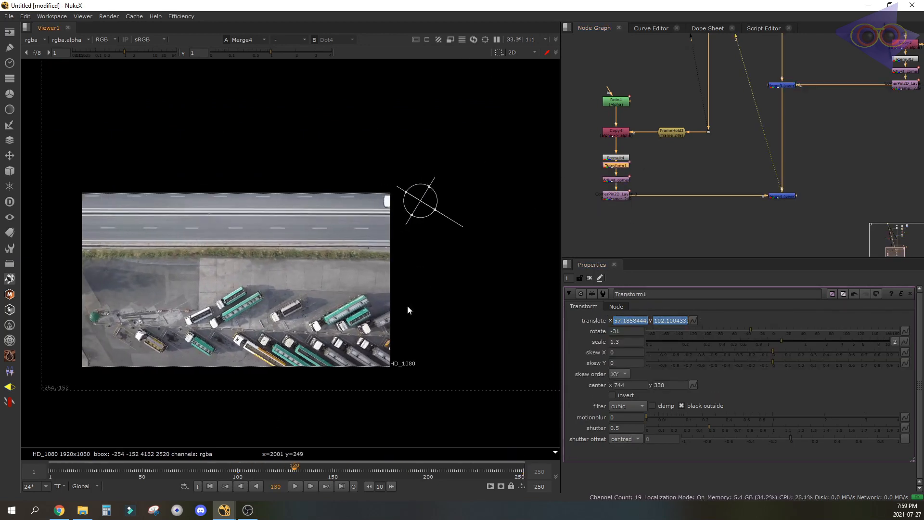
pyautogui.click(621, 321)
pyautogui.press('Down')
pyautogui.press('Down')
pyautogui.press('Down')
pyautogui.press('Down')
pyautogui.press('Down')
pyautogui.press('Down')
pyautogui.press('Down')
pyautogui.press('Down')
pyautogui.press('Down')
pyautogui.press('Down')
pyautogui.press('Down')
pyautogui.press('Down')
pyautogui.press('Down')
pyautogui.press('Down')
pyautogui.press('Down')
pyautogui.press('Down')
pyautogui.press('Down')
pyautogui.press('Down')
pyautogui.press('Down')
pyautogui.press('Down')
pyautogui.press('Down')
pyautogui.press('Down')
pyautogui.press('Down')
pyautogui.press('Down')
pyautogui.press('Down')
pyautogui.press('Down')
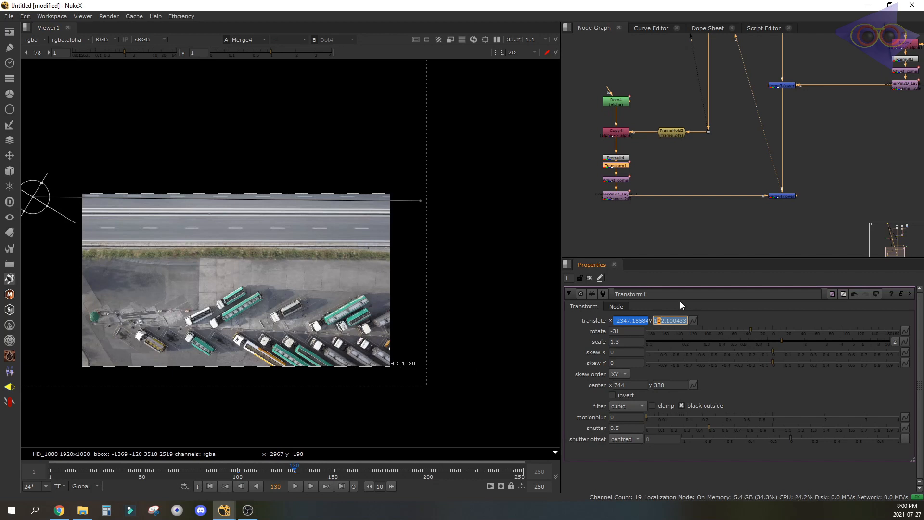
pyautogui.press('Up')
pyautogui.press('Up')
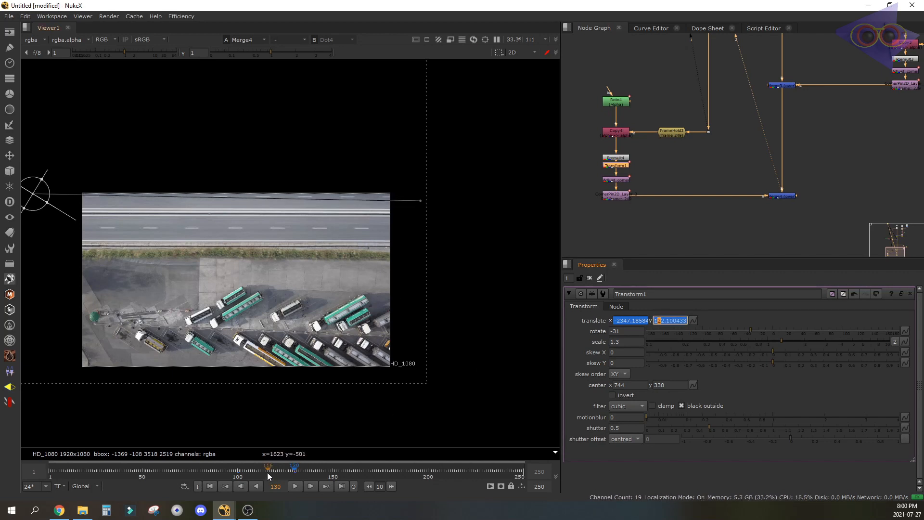
# Hide the viewer overlay and play the truck's movement, limiting the playback range to frames 88-138.
pyautogui.moveTo(267, 473); pyautogui.dragTo(252, 472)
pyautogui.moveTo(427, 346); pyautogui.dragTo(477, 325, button='middle')
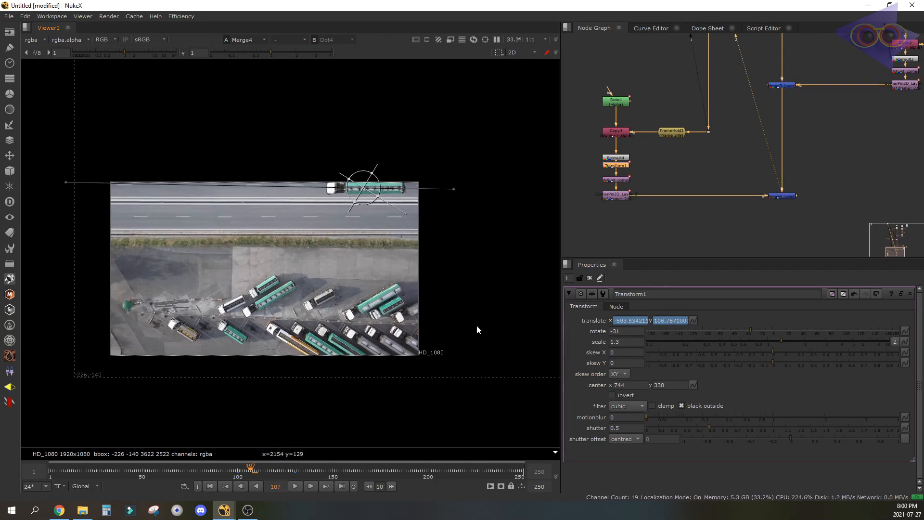
pyautogui.press('o')
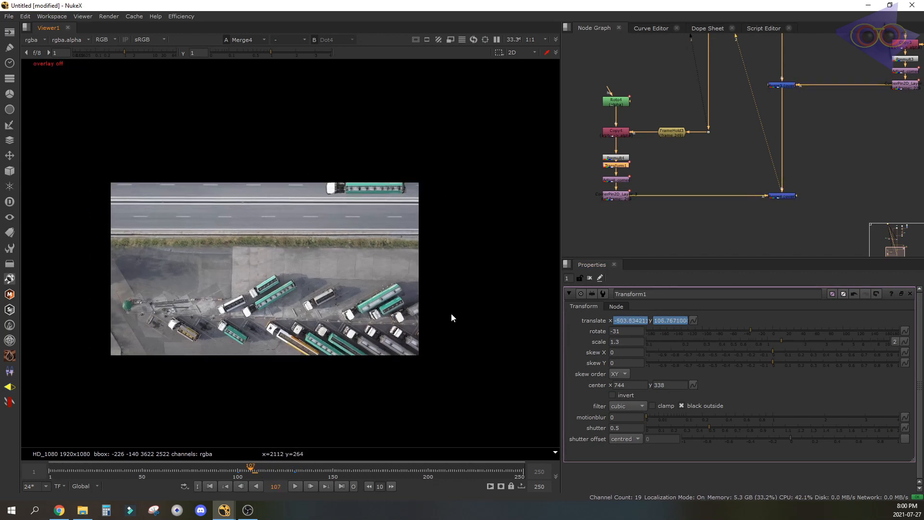
pyautogui.click(298, 486)
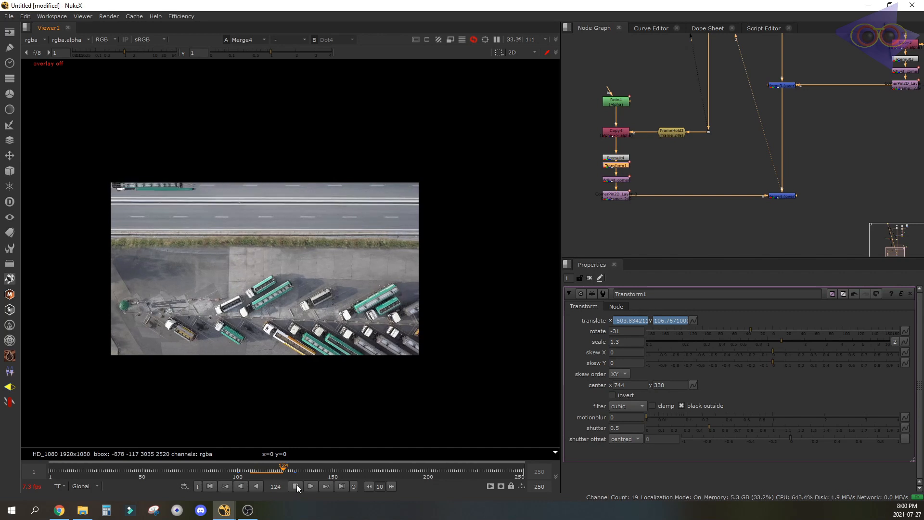
pyautogui.click(229, 470)
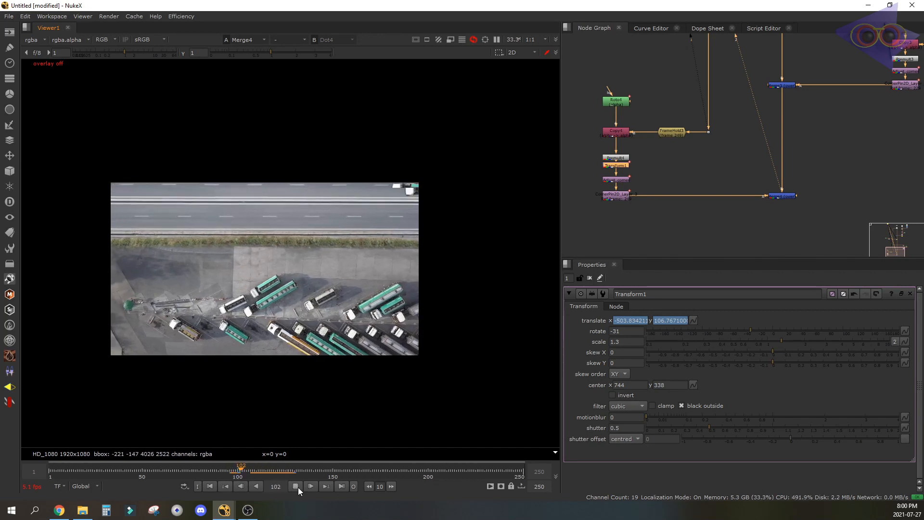
pyautogui.click(293, 484)
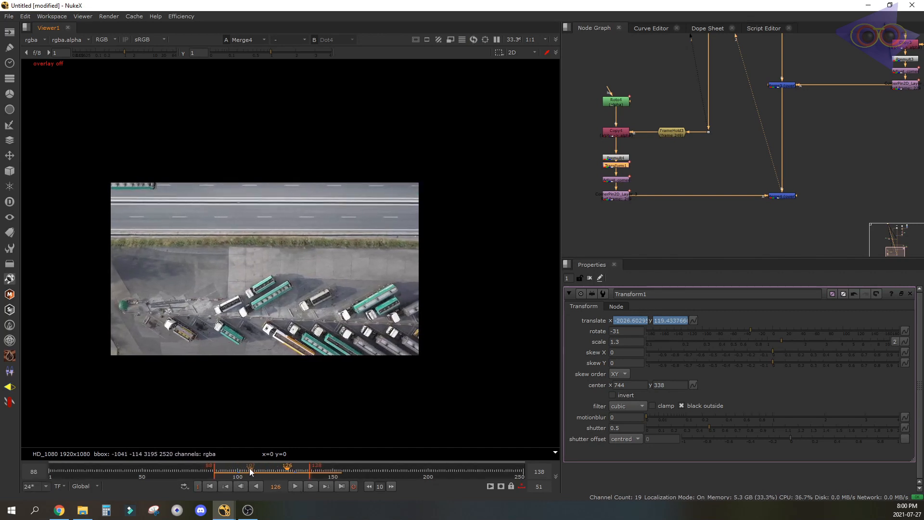
# Lower Transform1's translate x keyframe at frame 130 further to speed up the truck, and set its motionblur to 1.
pyautogui.moveTo(249, 468); pyautogui.dragTo(292, 471)
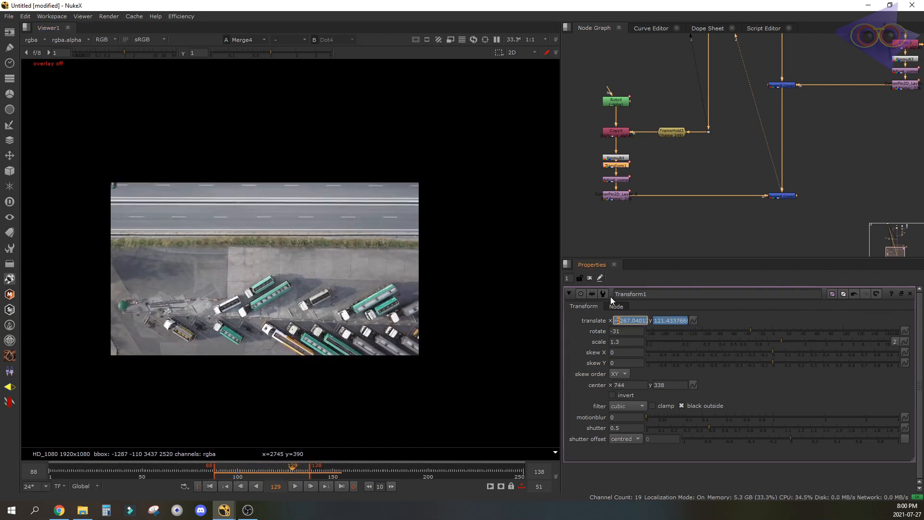
pyautogui.click(295, 474)
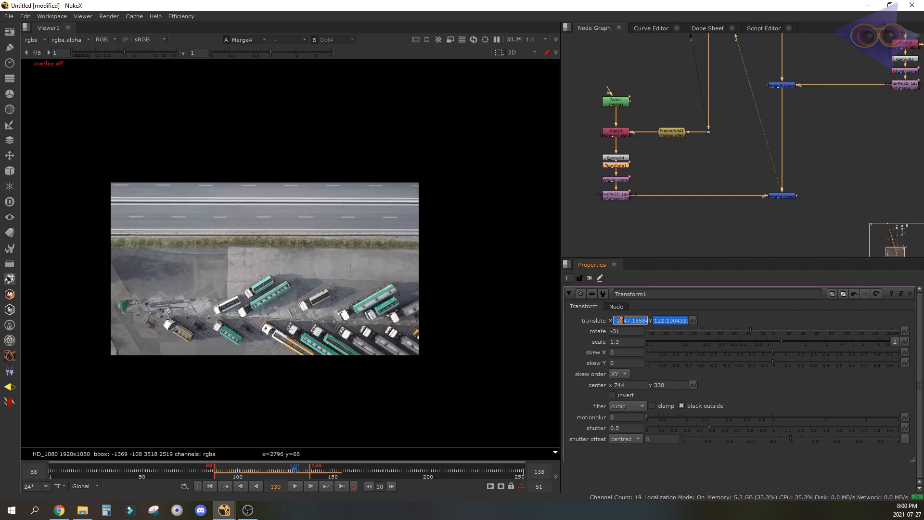
pyautogui.press('Down')
pyautogui.press('Down')
pyautogui.press('Down')
pyautogui.press('Down')
pyautogui.press('Down')
pyautogui.press('Down')
pyautogui.click(264, 472)
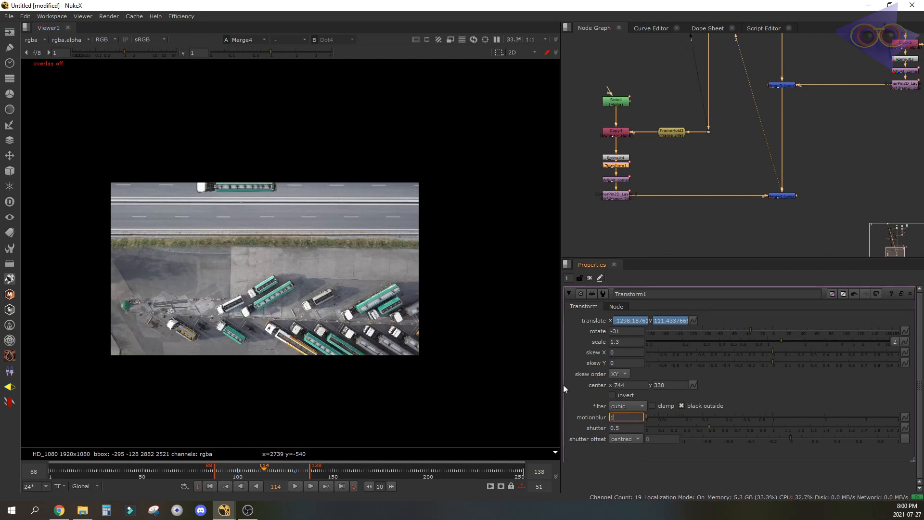
pyautogui.press('Return')
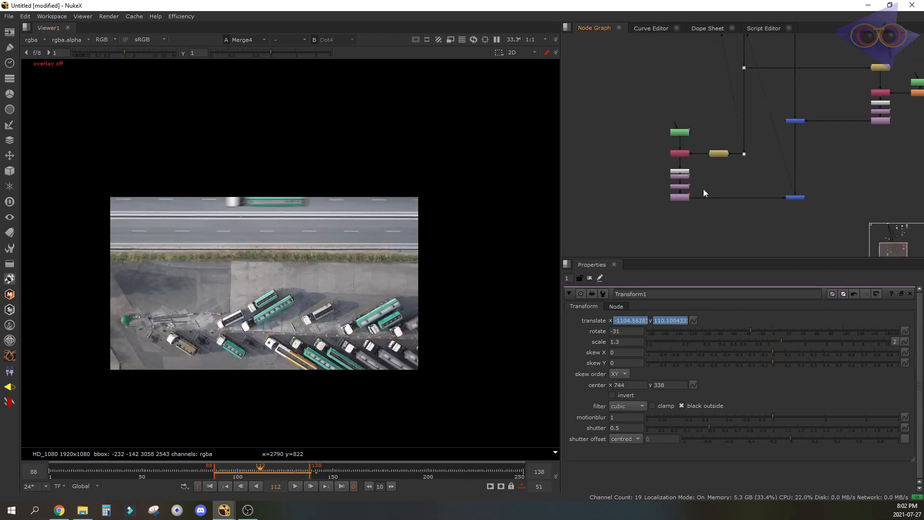
# Insert a Grade above Merge4 in the background pipe, masked by the alpha of the tanker's corner pin, and view Merge4.
pyautogui.click(681, 179)
pyautogui.scroll(5, 684, 179)
pyautogui.scroll(-4, 694, 175)
pyautogui.click(686, 177)
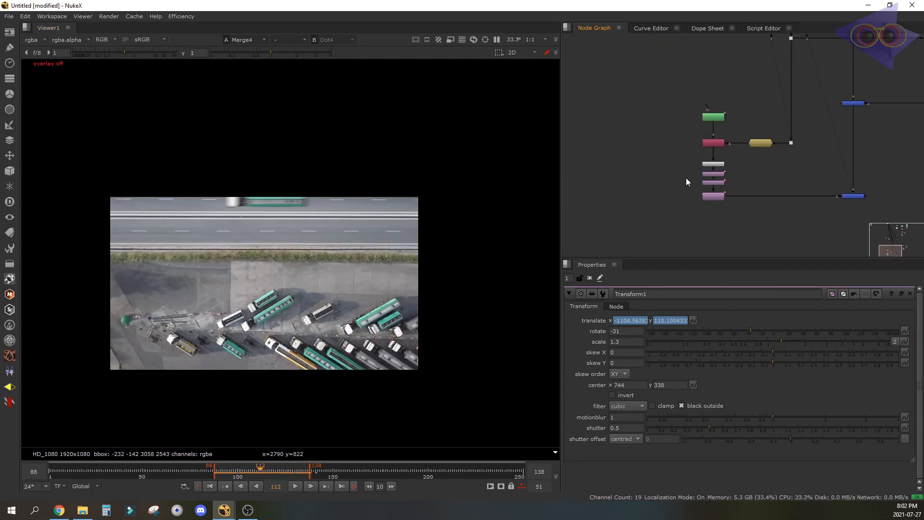
pyautogui.click(723, 184)
pyautogui.press('1')
pyautogui.press('g')
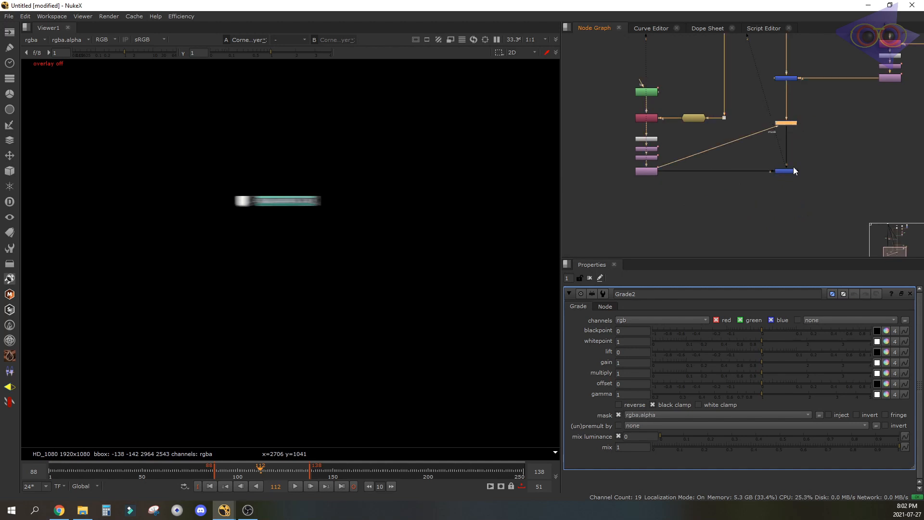
pyautogui.click(793, 170)
pyautogui.press('1')
pyautogui.click(796, 123)
pyautogui.click(826, 195)
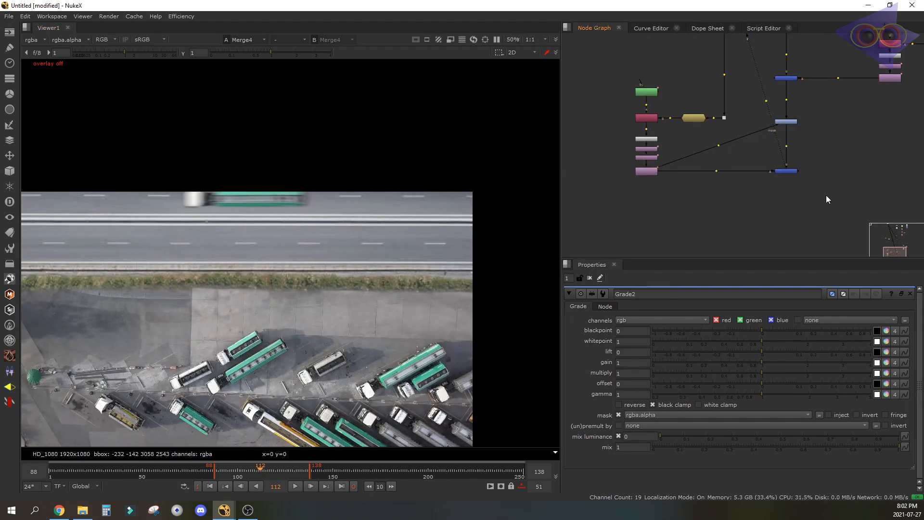
# Route the Grade's mask connection around the tree with two dots and insert a Blur of size 5 in it.
pyautogui.keyDown('ctrl'); pyautogui.moveTo(718, 146); pyautogui.dragTo(881, 122); pyautogui.keyUp('ctrl')
pyautogui.keyDown('ctrl'); pyautogui.moveTo(770, 145); pyautogui.dragTo(880, 204); pyautogui.keyUp('ctrl')
pyautogui.write('b')
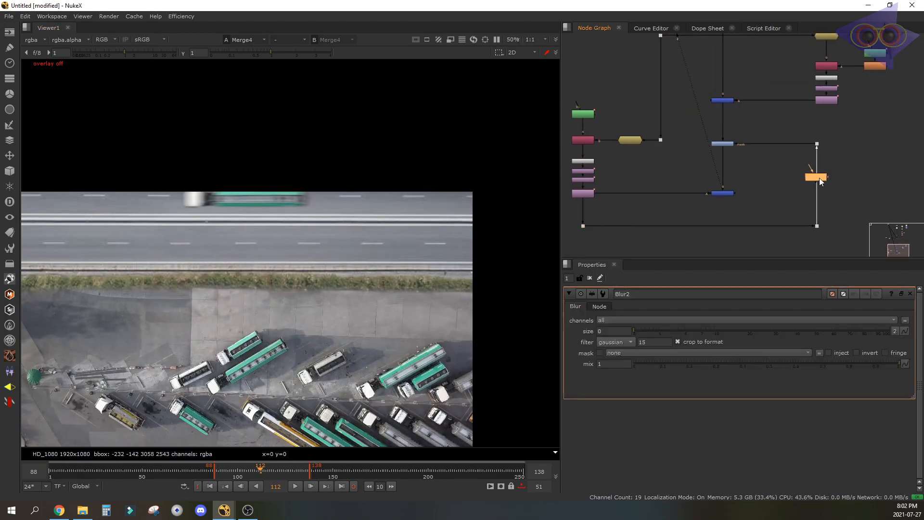
pyautogui.write('5')
pyautogui.press('Return')
# Add a Transform next to the Blur in the mask line, place its pivot on the truck and offset the mask slightly.
pyautogui.press('t')
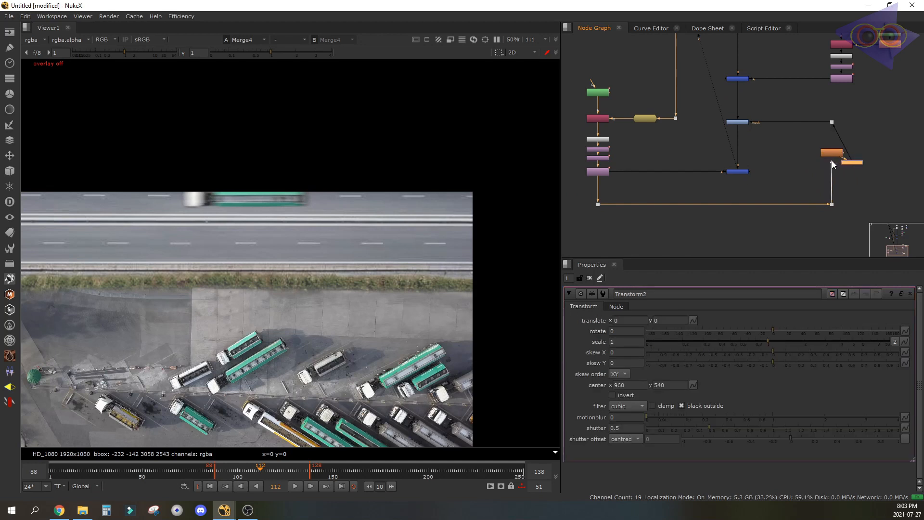
pyautogui.moveTo(251, 320); pyautogui.dragTo(326, 309, button='middle')
pyautogui.press('q')
pyautogui.keyDown('ctrl'); pyautogui.moveTo(318, 311); pyautogui.dragTo(326, 188); pyautogui.keyUp('ctrl')
pyautogui.moveTo(326, 188)
pyautogui.mouseDown()
pyautogui.moveTo(336, 181)
pyautogui.moveTo(331, 192)
pyautogui.mouseUp()
pyautogui.press('g')
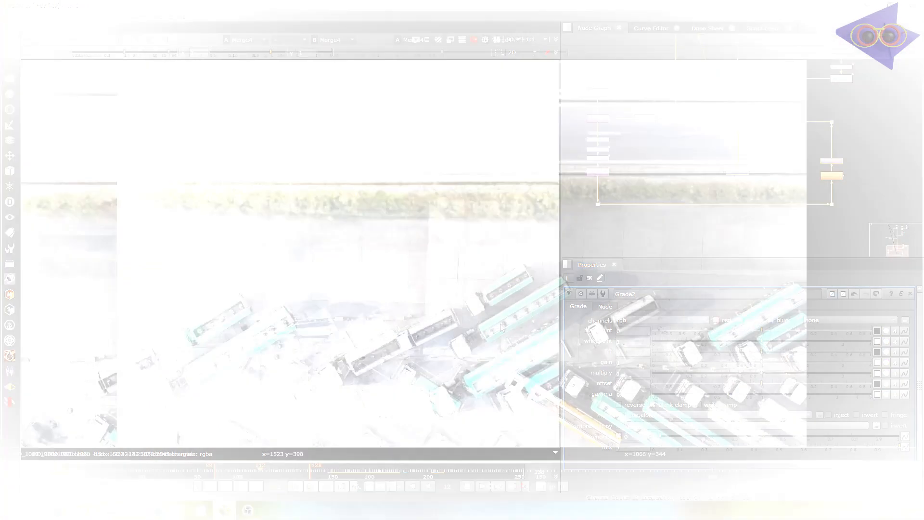